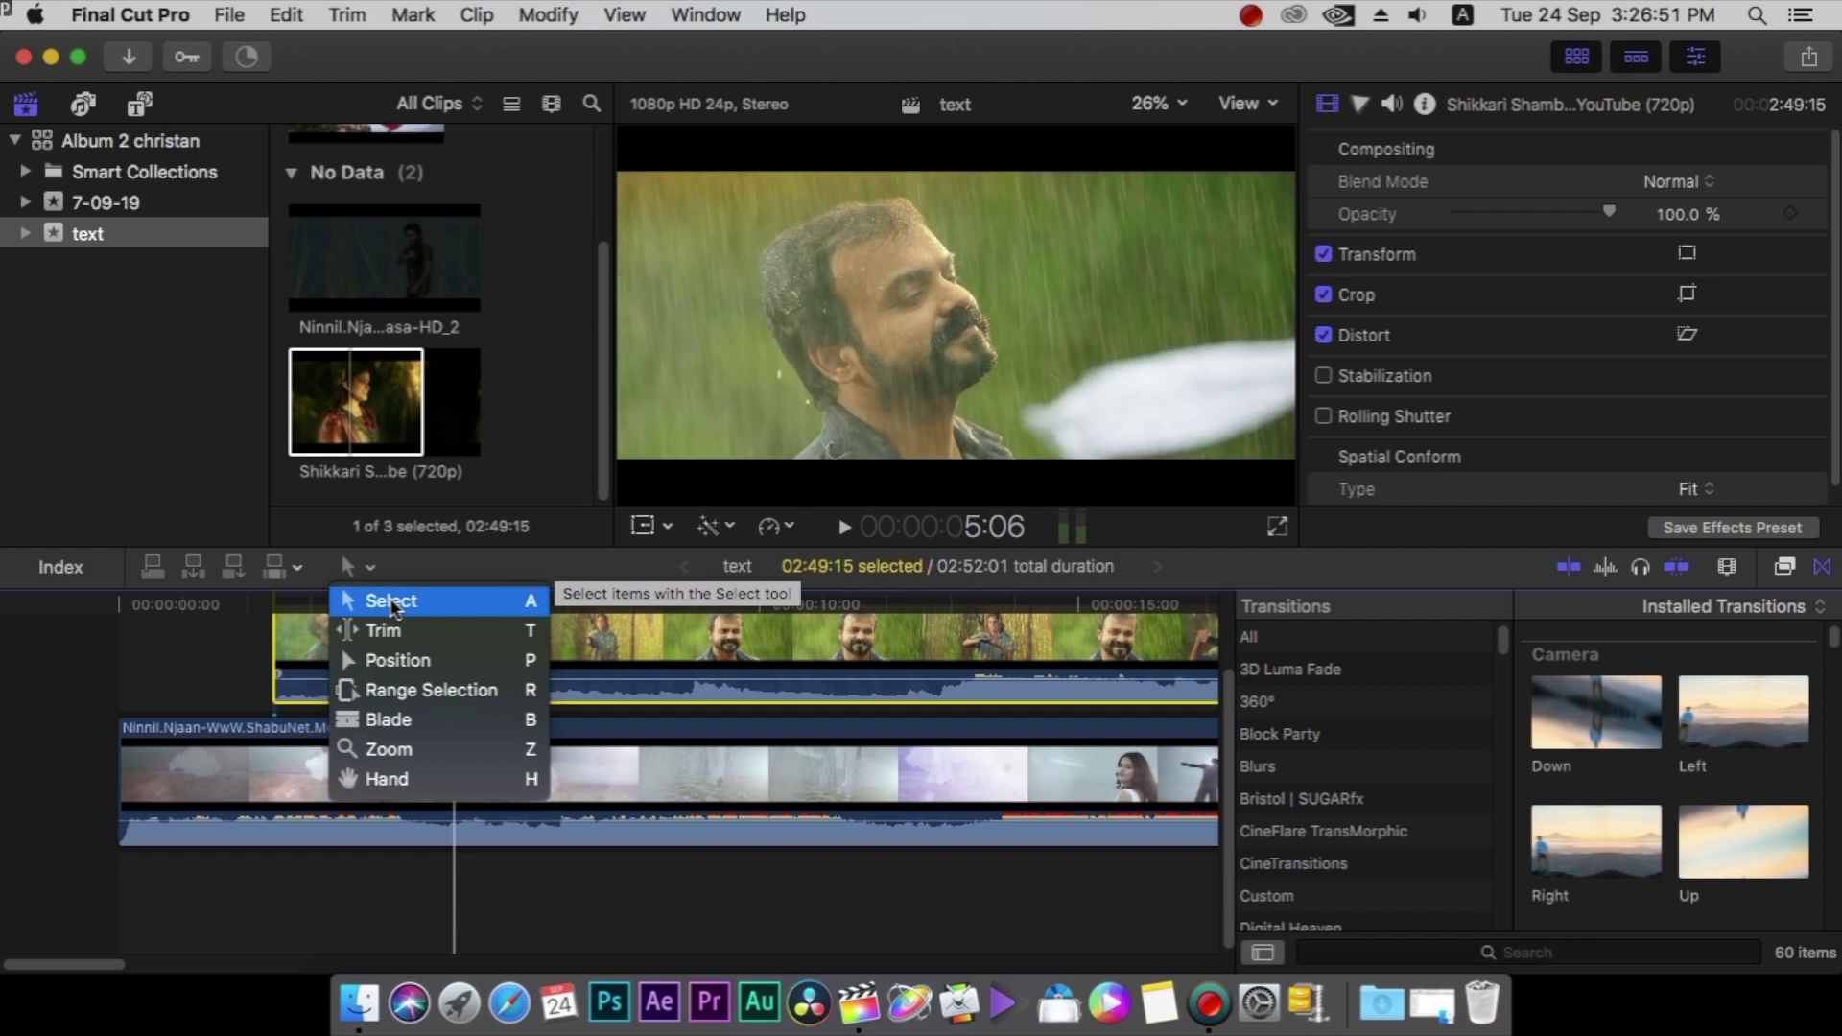
{"action": "left_click", "coordinate": [394, 607]}
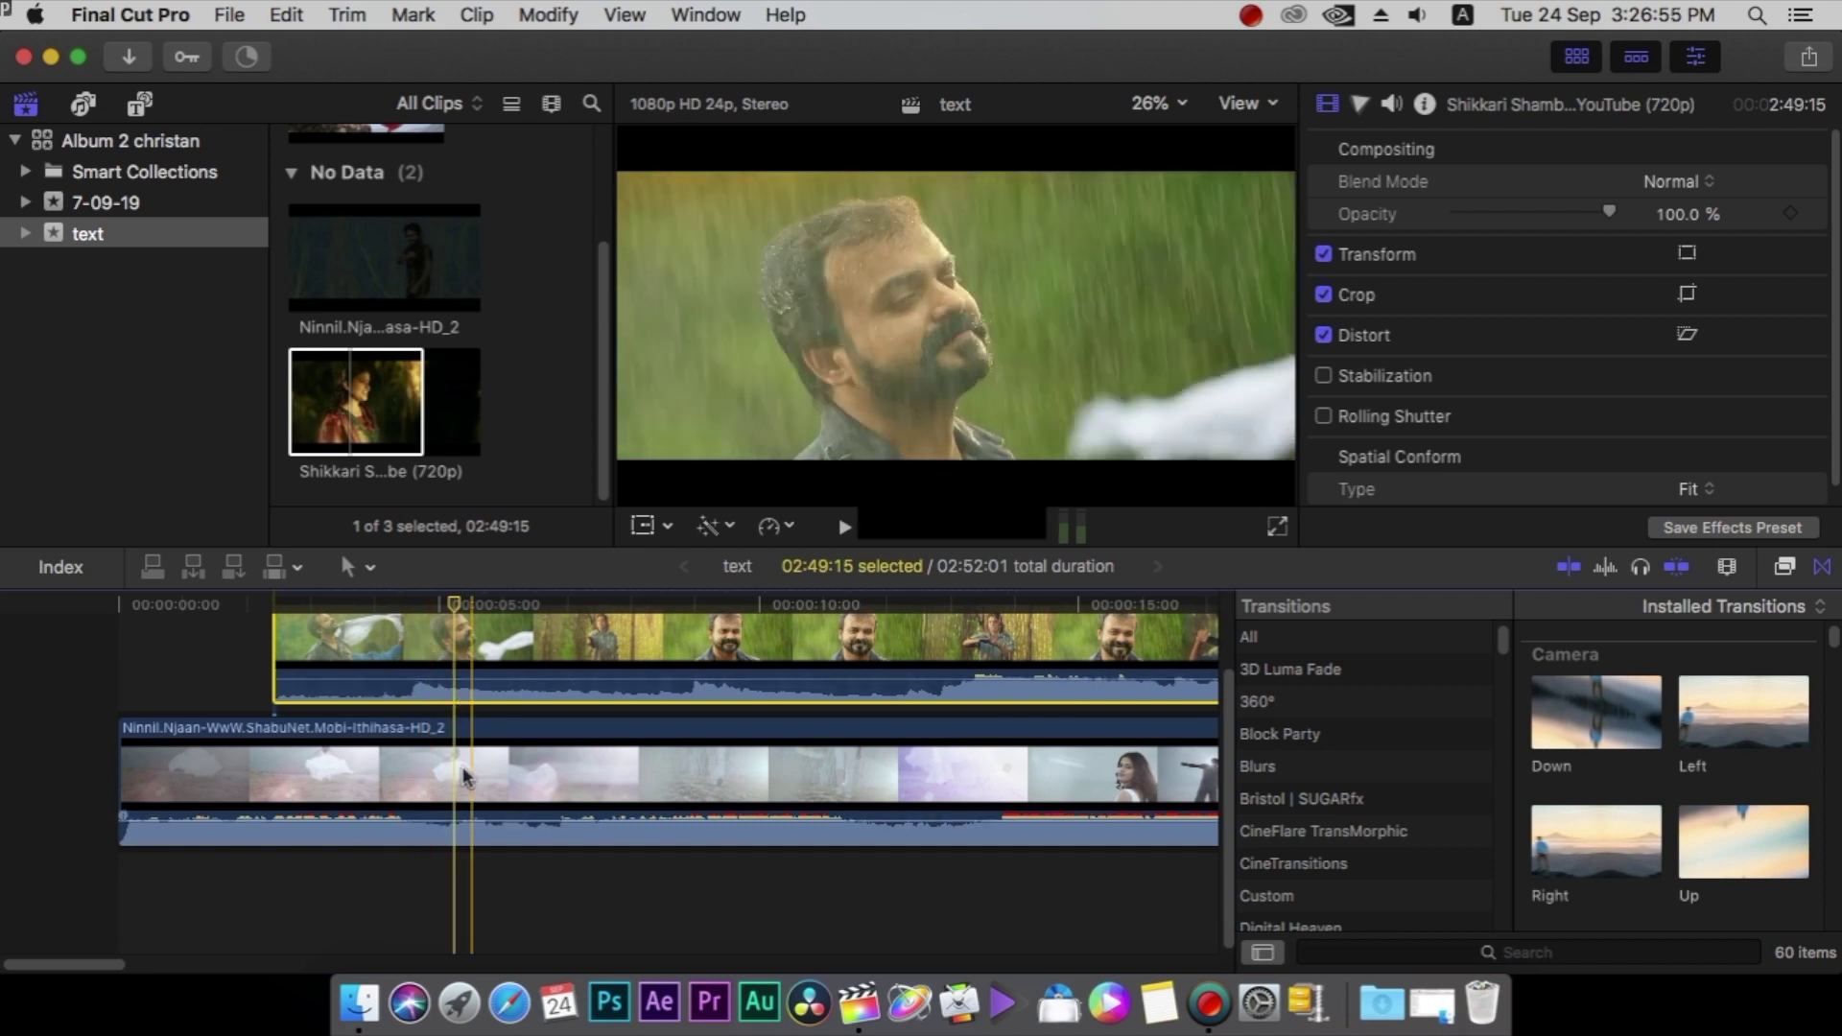
{"action": "left_click", "coordinate": [404, 772]}
{"action": "left_click", "coordinate": [675, 645]}
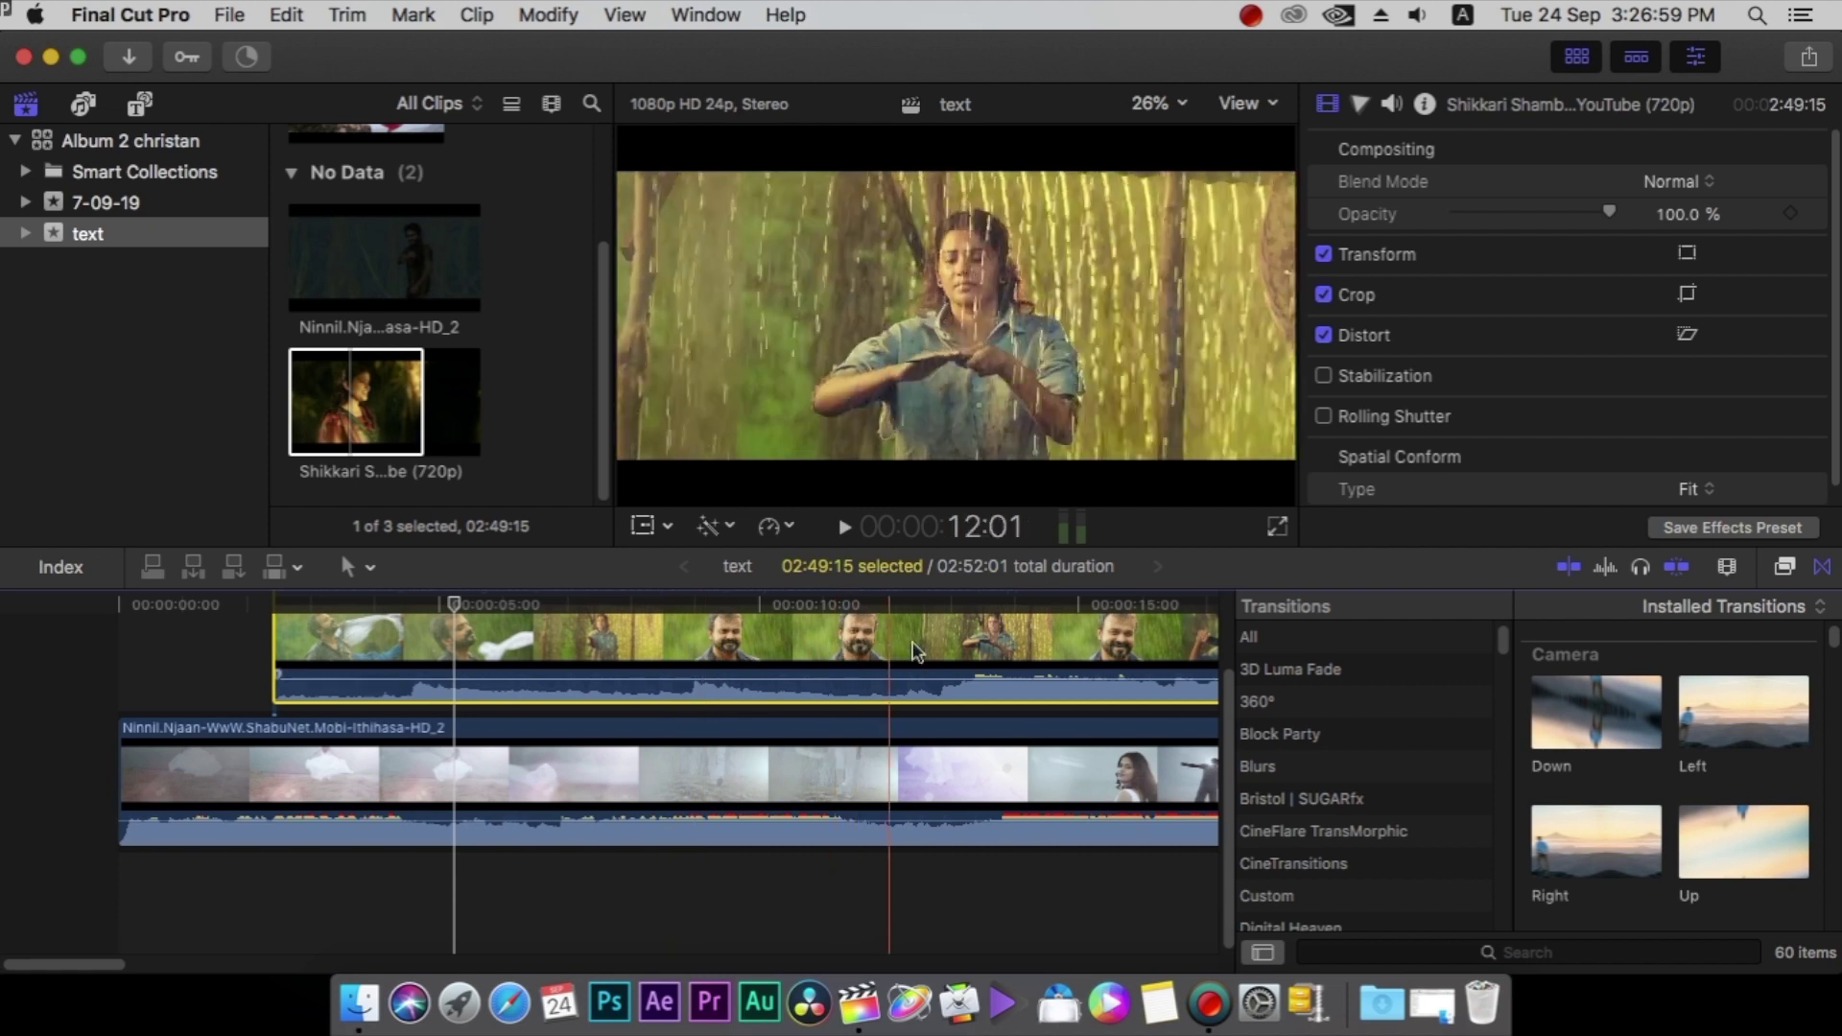
{"action": "left_click", "coordinate": [489, 772]}
{"action": "left_click", "coordinate": [497, 671]}
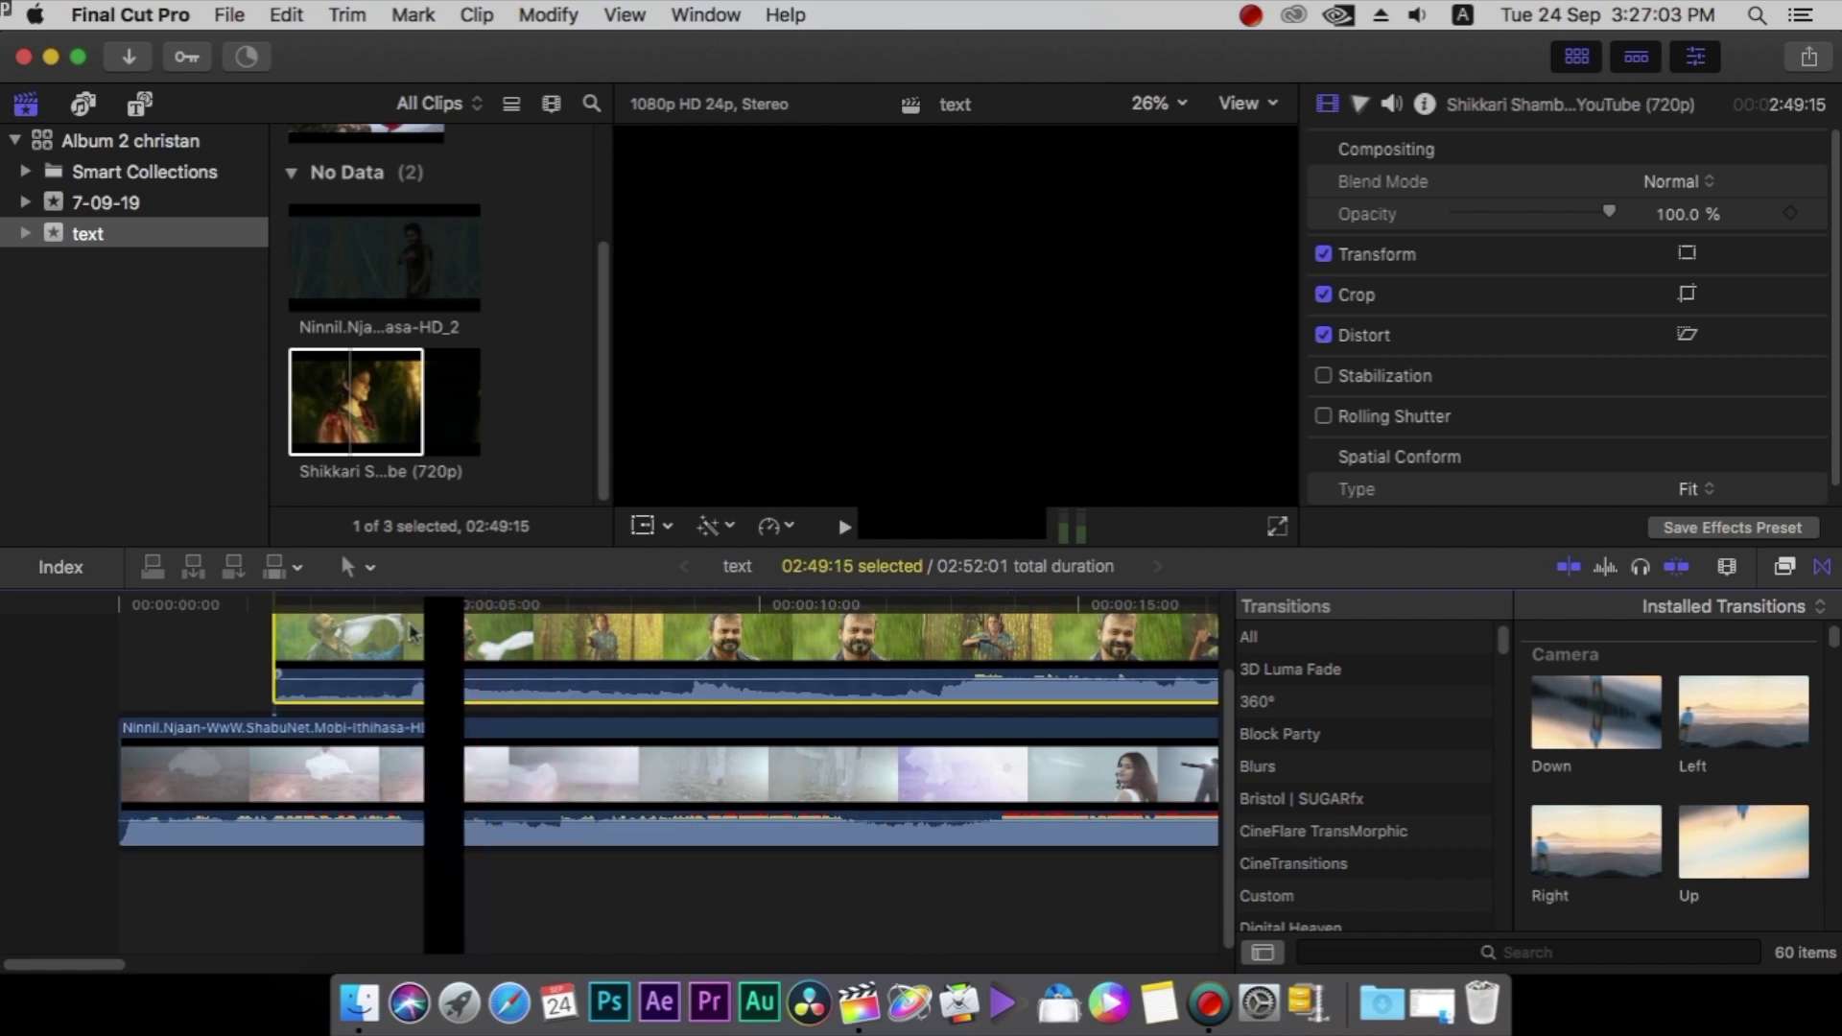
{"action": "left_click", "coordinate": [377, 571]}
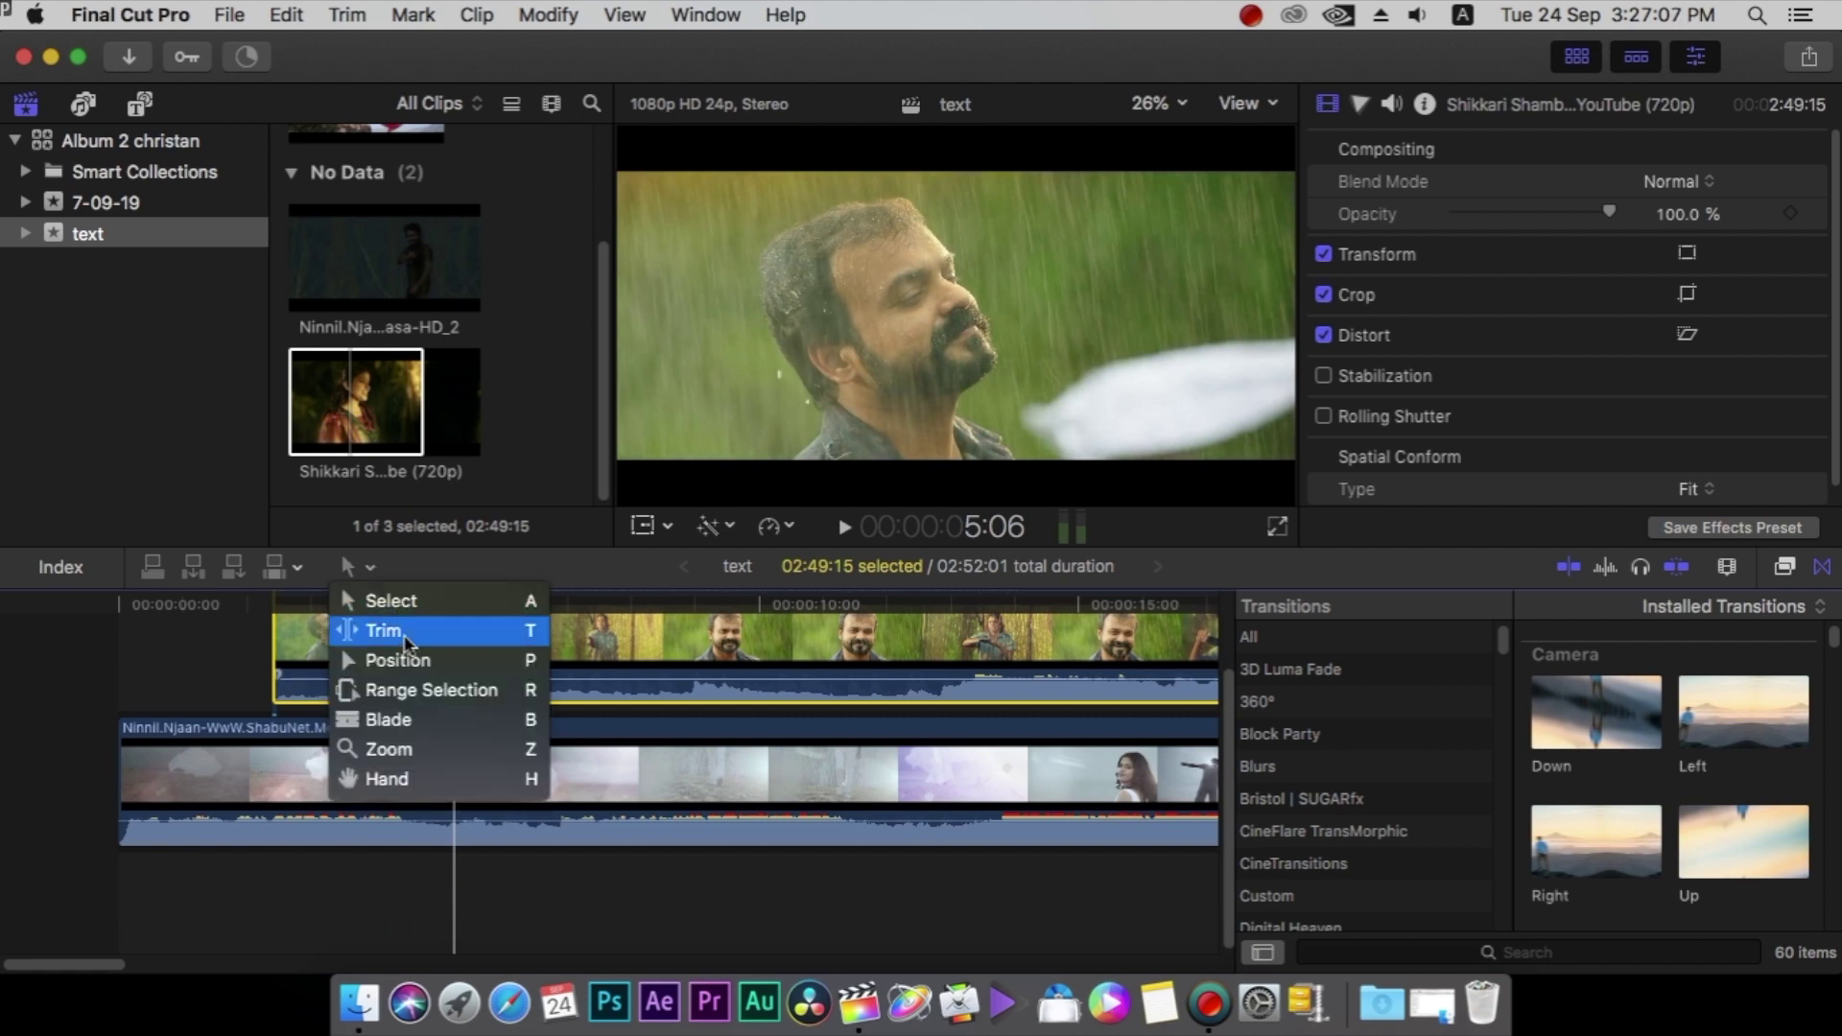
{"action": "left_click", "coordinate": [376, 574]}
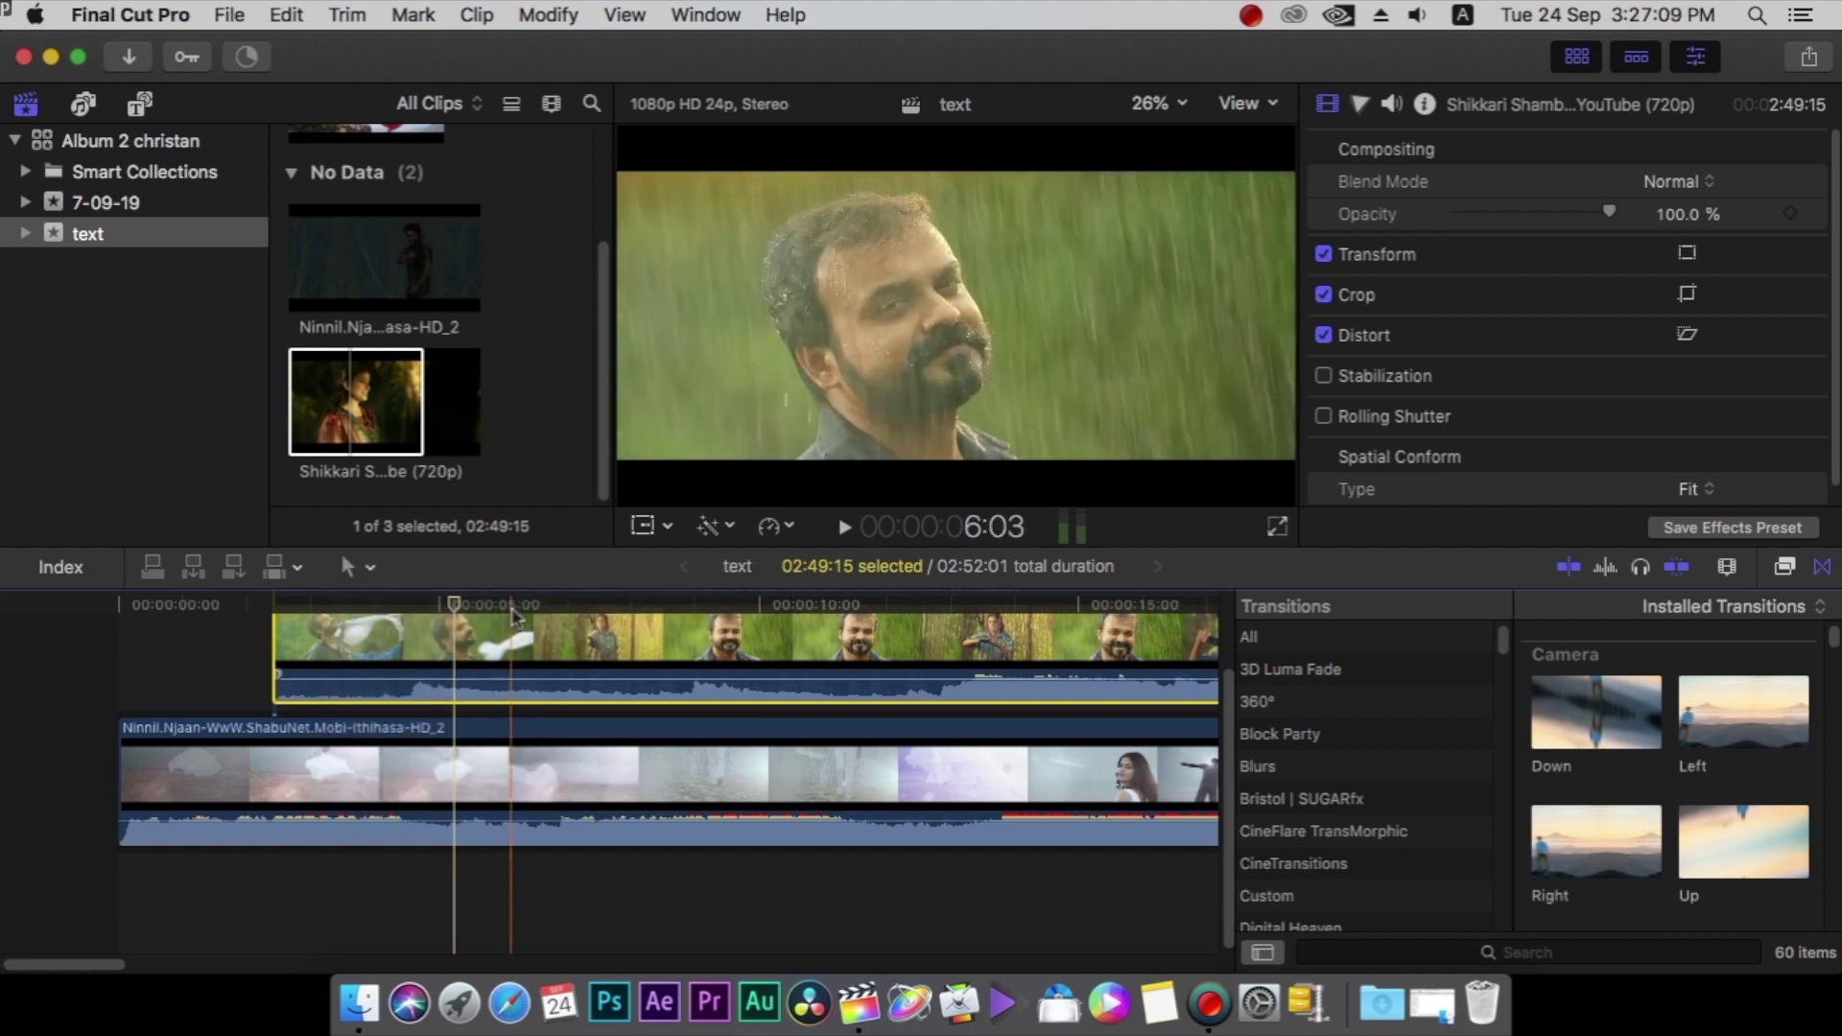
Split the connected Shikkari Shambhu clip at 5:10 and delete the part after the cut.
{"action": "mouse_move", "coordinate": [459, 610]}
{"action": "left_mouse_down"}
{"action": "mouse_move", "coordinate": [320, 633]}
{"action": "mouse_move", "coordinate": [465, 614]}
{"action": "left_mouse_up"}
{"action": "left_click", "coordinate": [372, 574]}
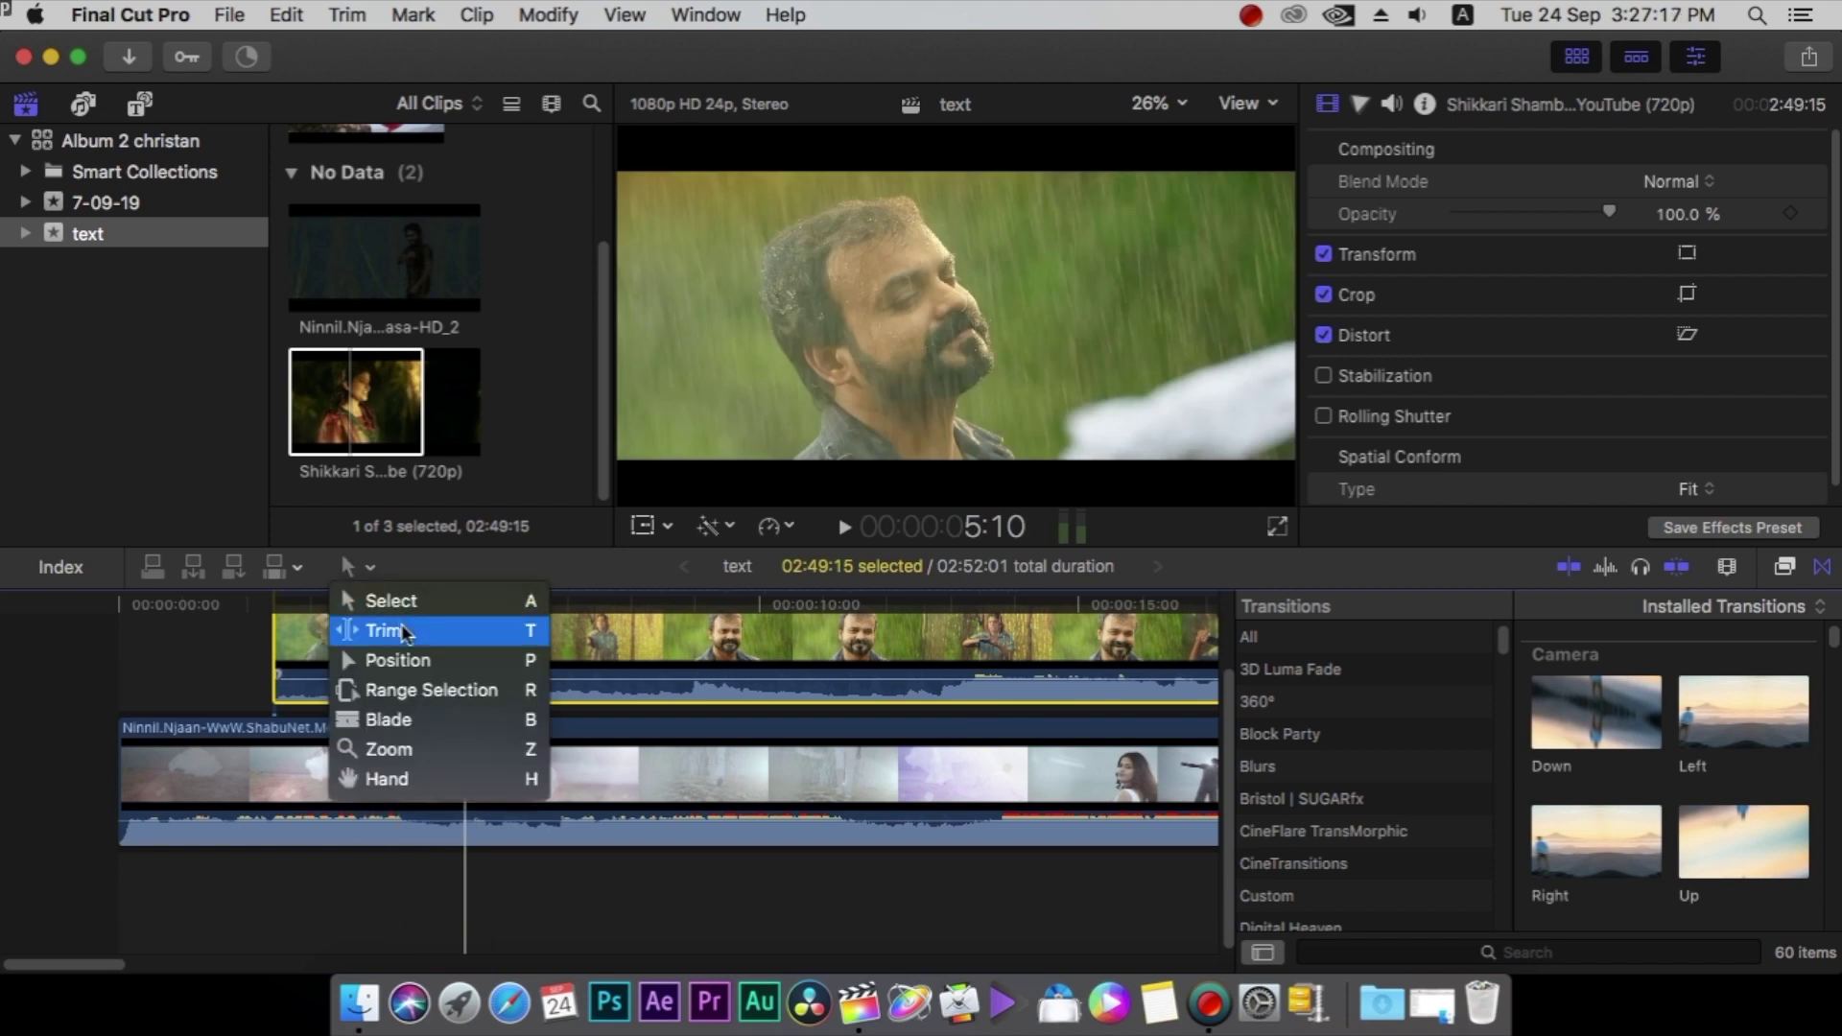
{"action": "left_click", "coordinate": [382, 594]}
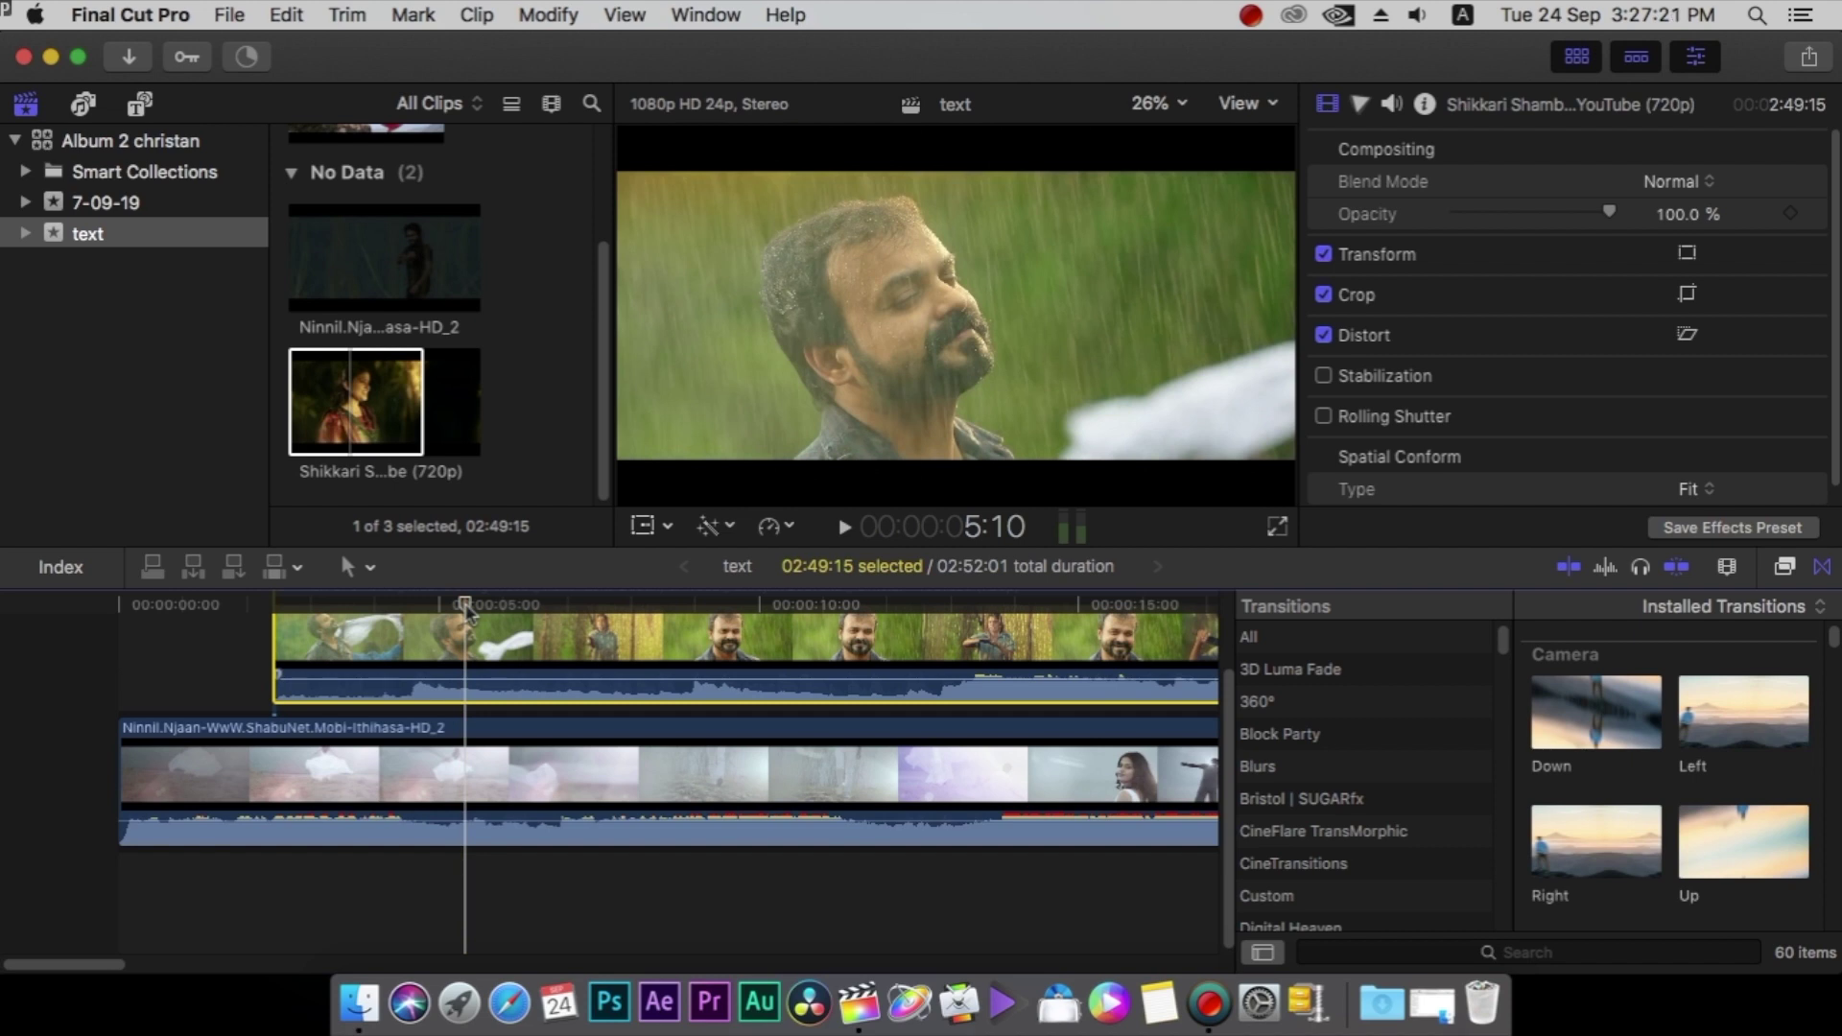
{"action": "key", "text": "super+b"}
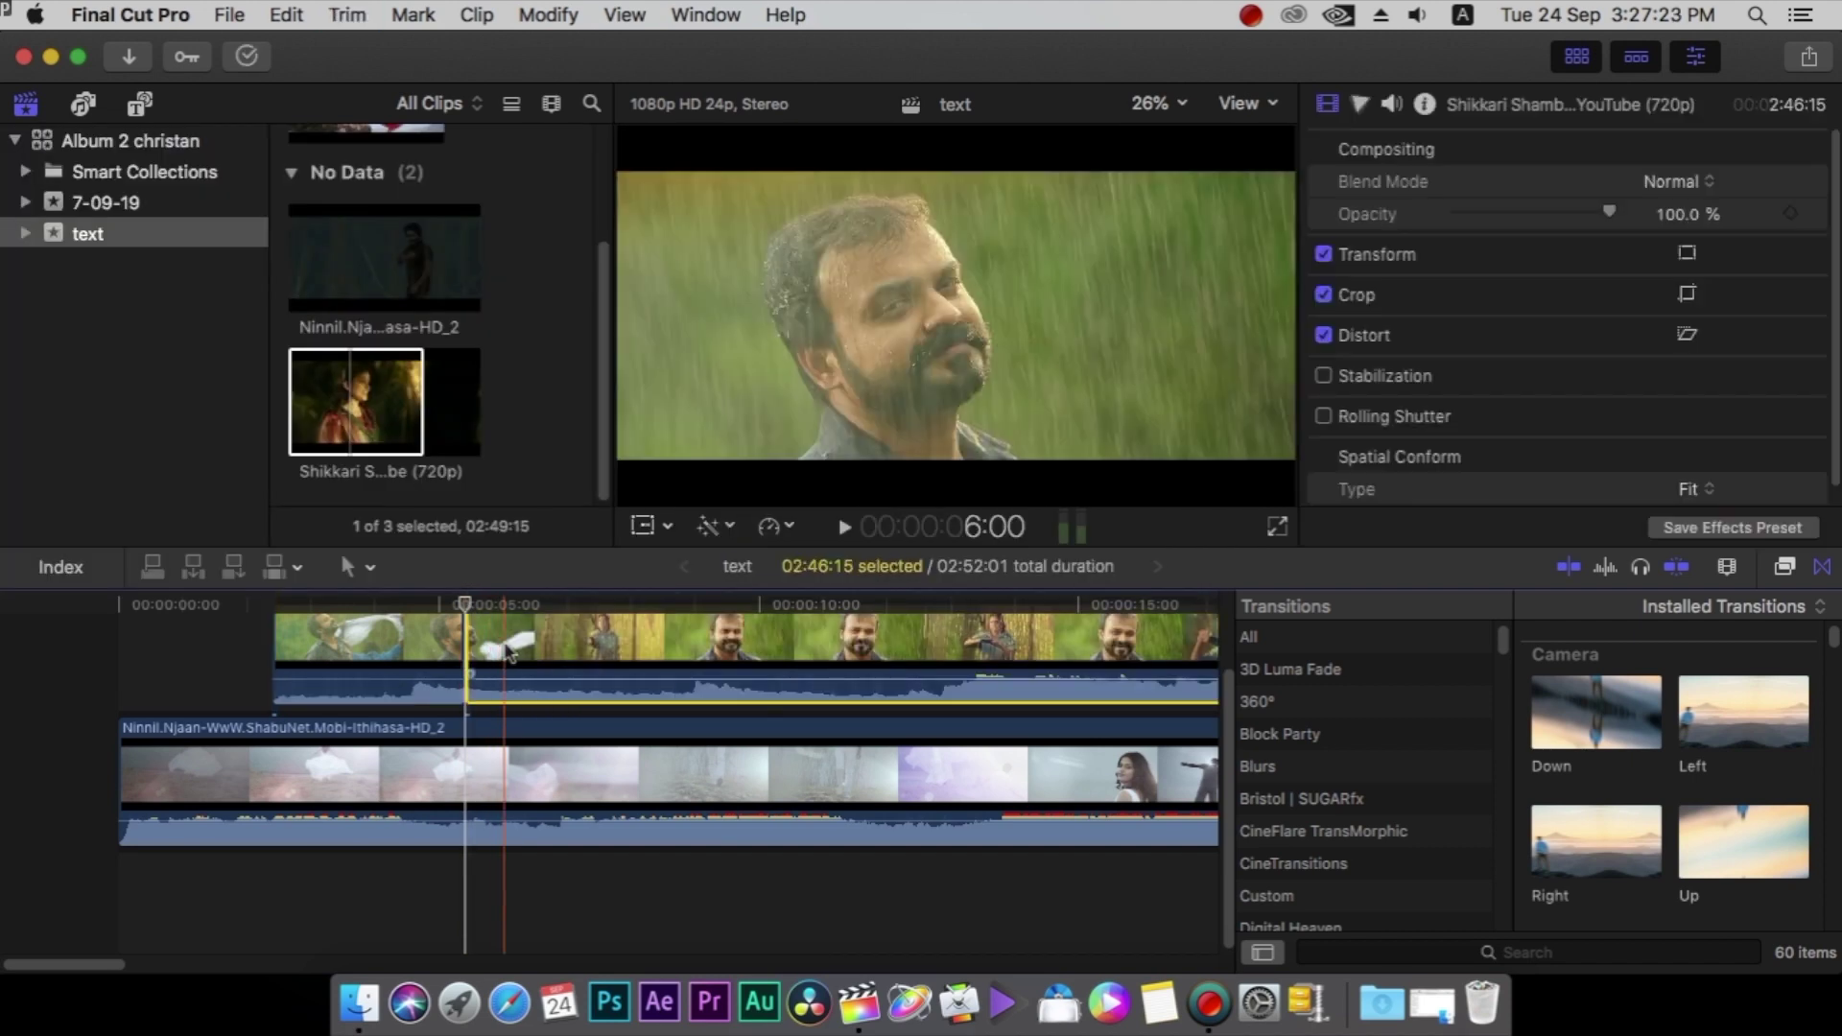
{"action": "key", "text": "Delete"}
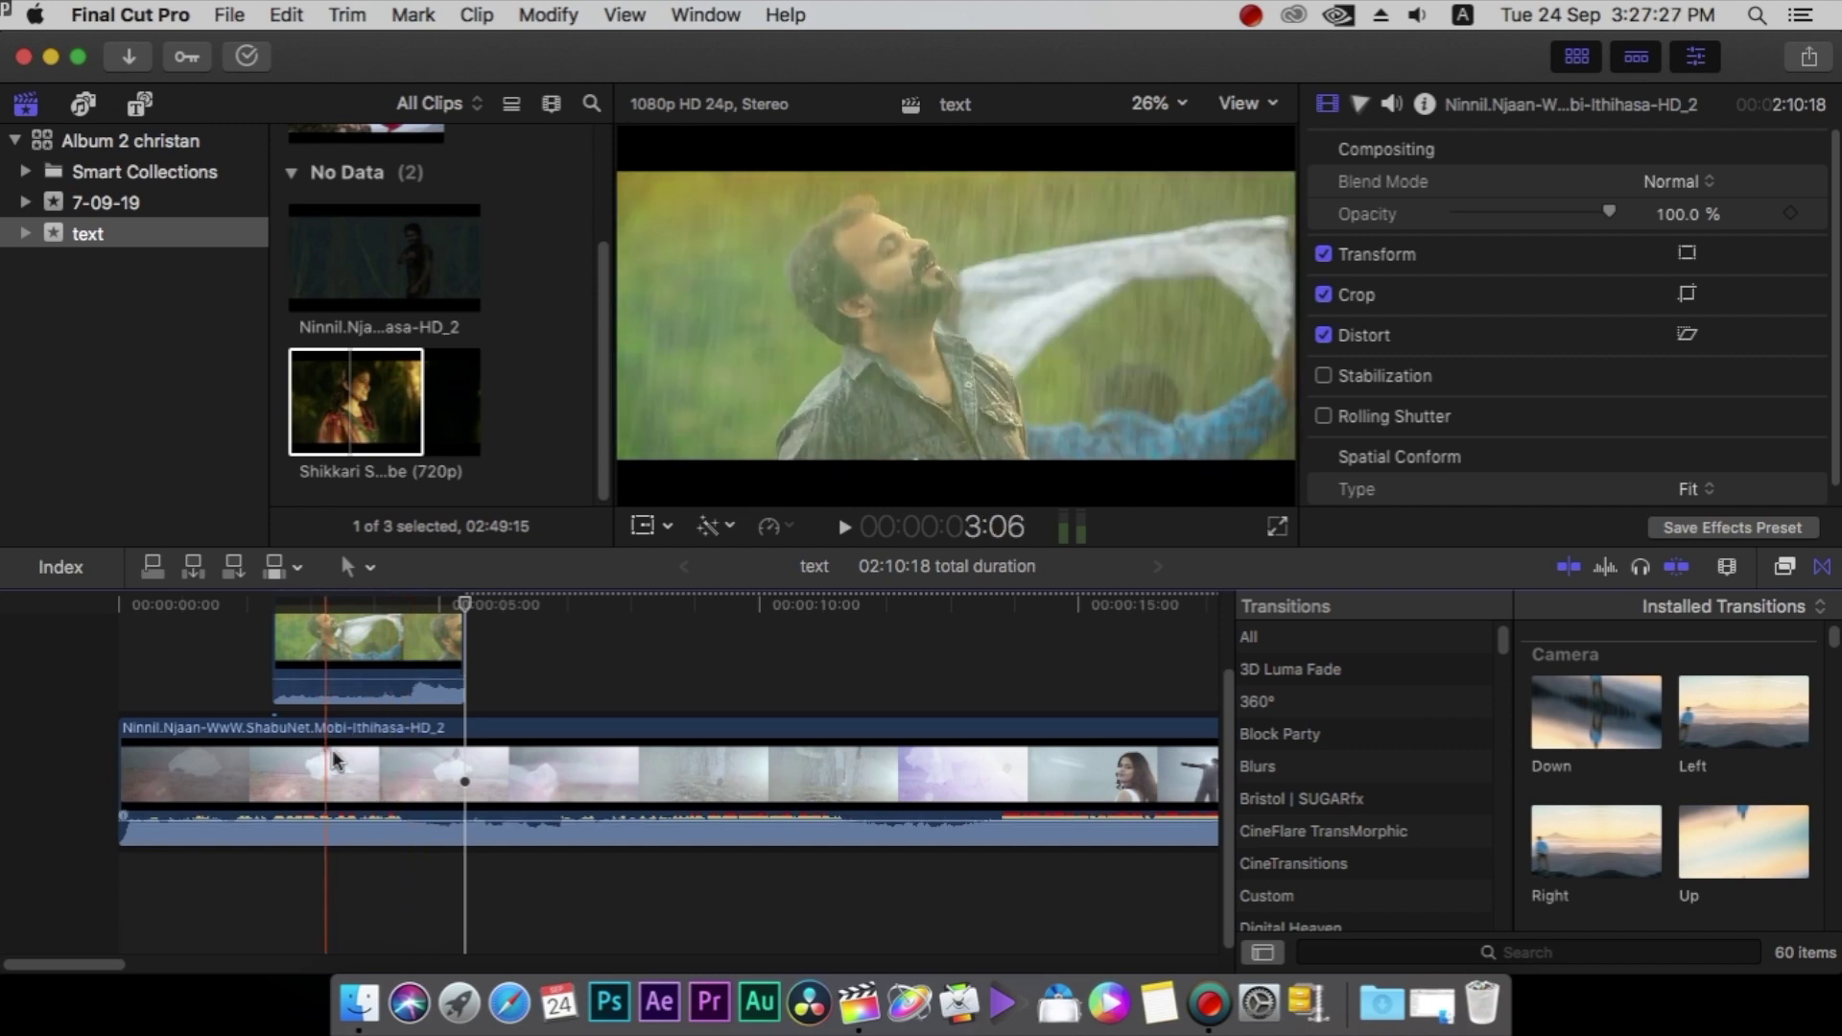
Detach the primary storyline clip's audio and, with the Position tool, move the connected Shikkari Shambhu clip straight down onto the primary storyline.
{"action": "right_click", "coordinate": [439, 779]}
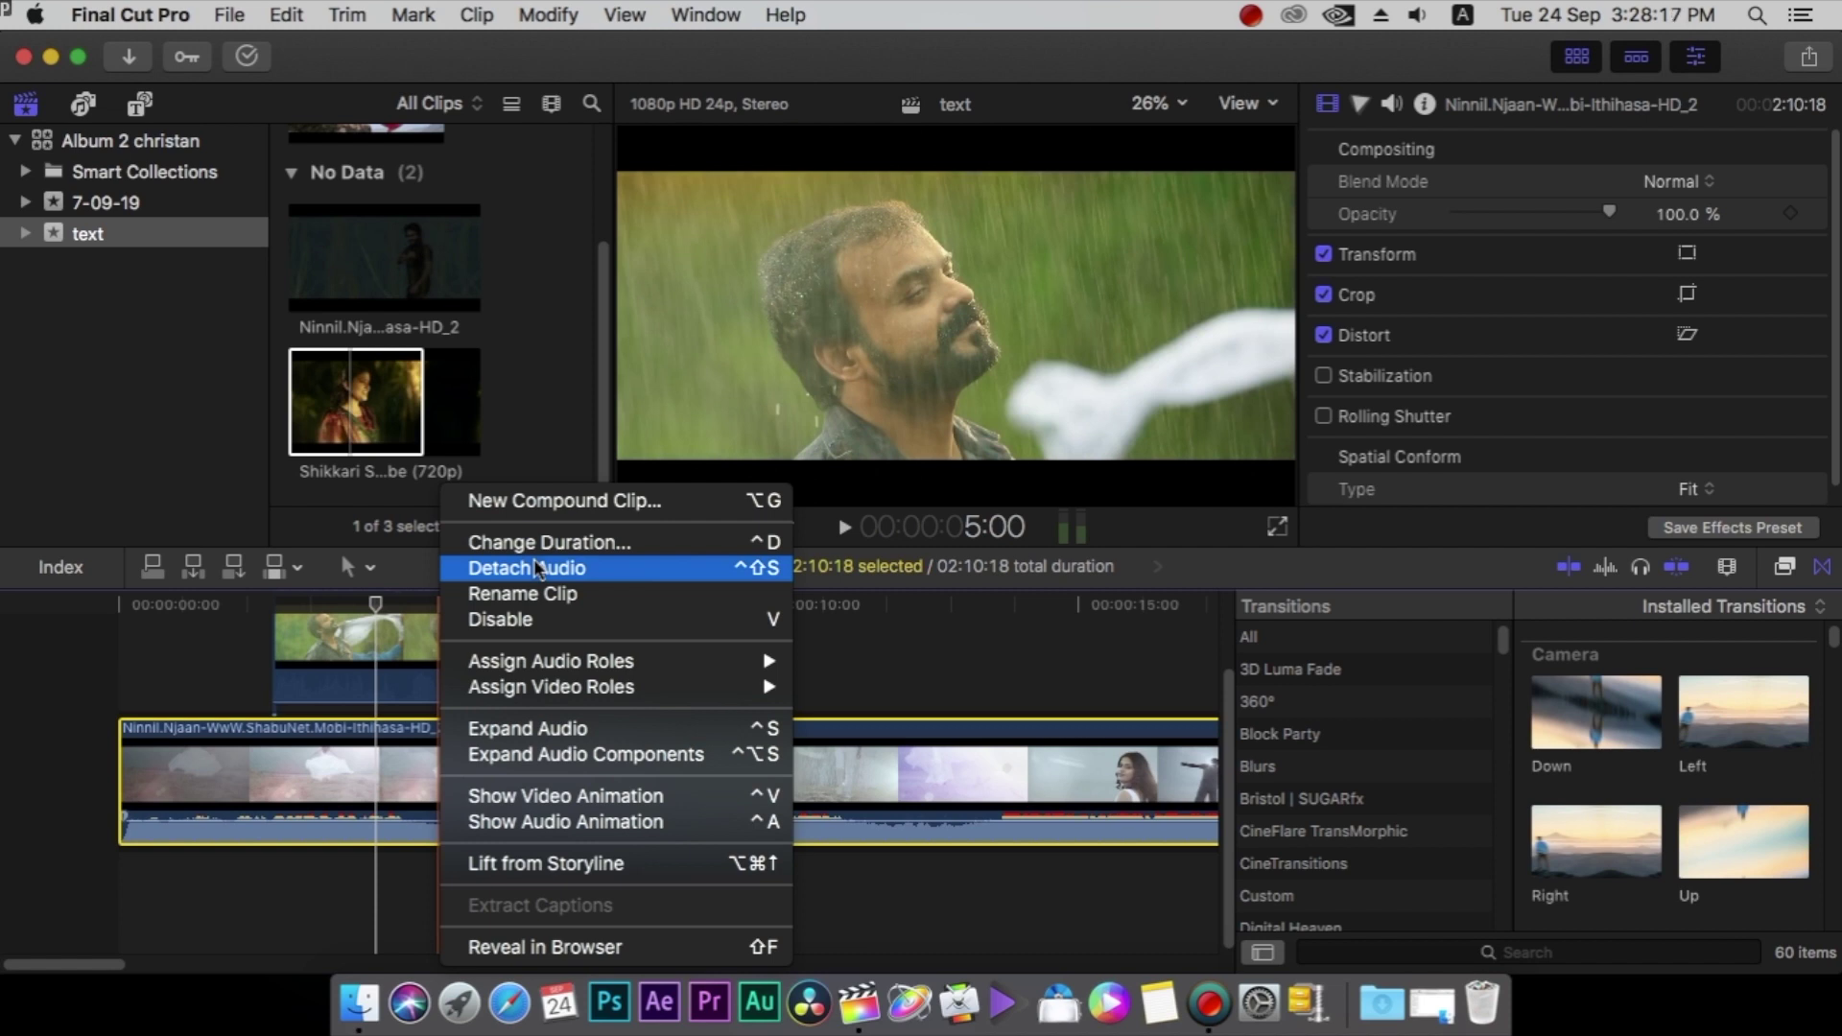
{"action": "left_click", "coordinate": [537, 568]}
{"action": "left_click", "coordinate": [371, 568]}
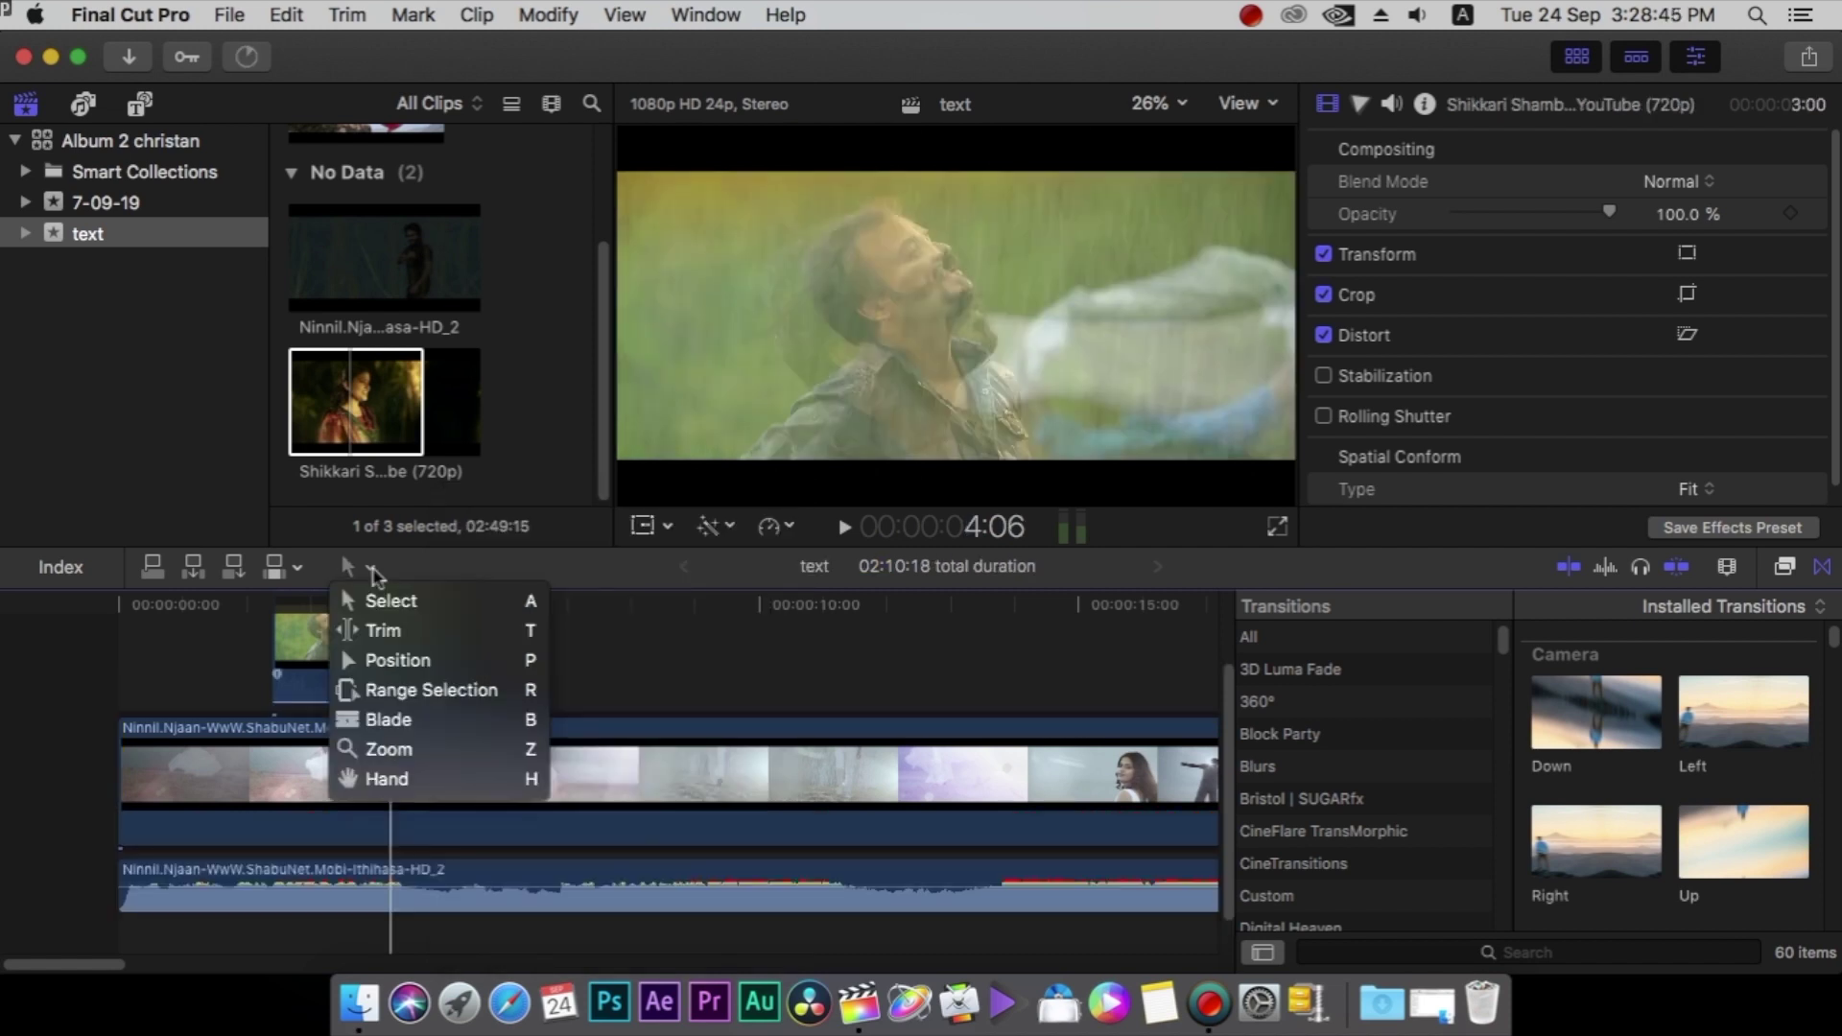
{"action": "left_click", "coordinate": [420, 662]}
{"action": "left_click", "coordinate": [353, 633]}
{"action": "left_click_drag", "start_coordinate": [353, 633], "coordinate": [359, 758]}
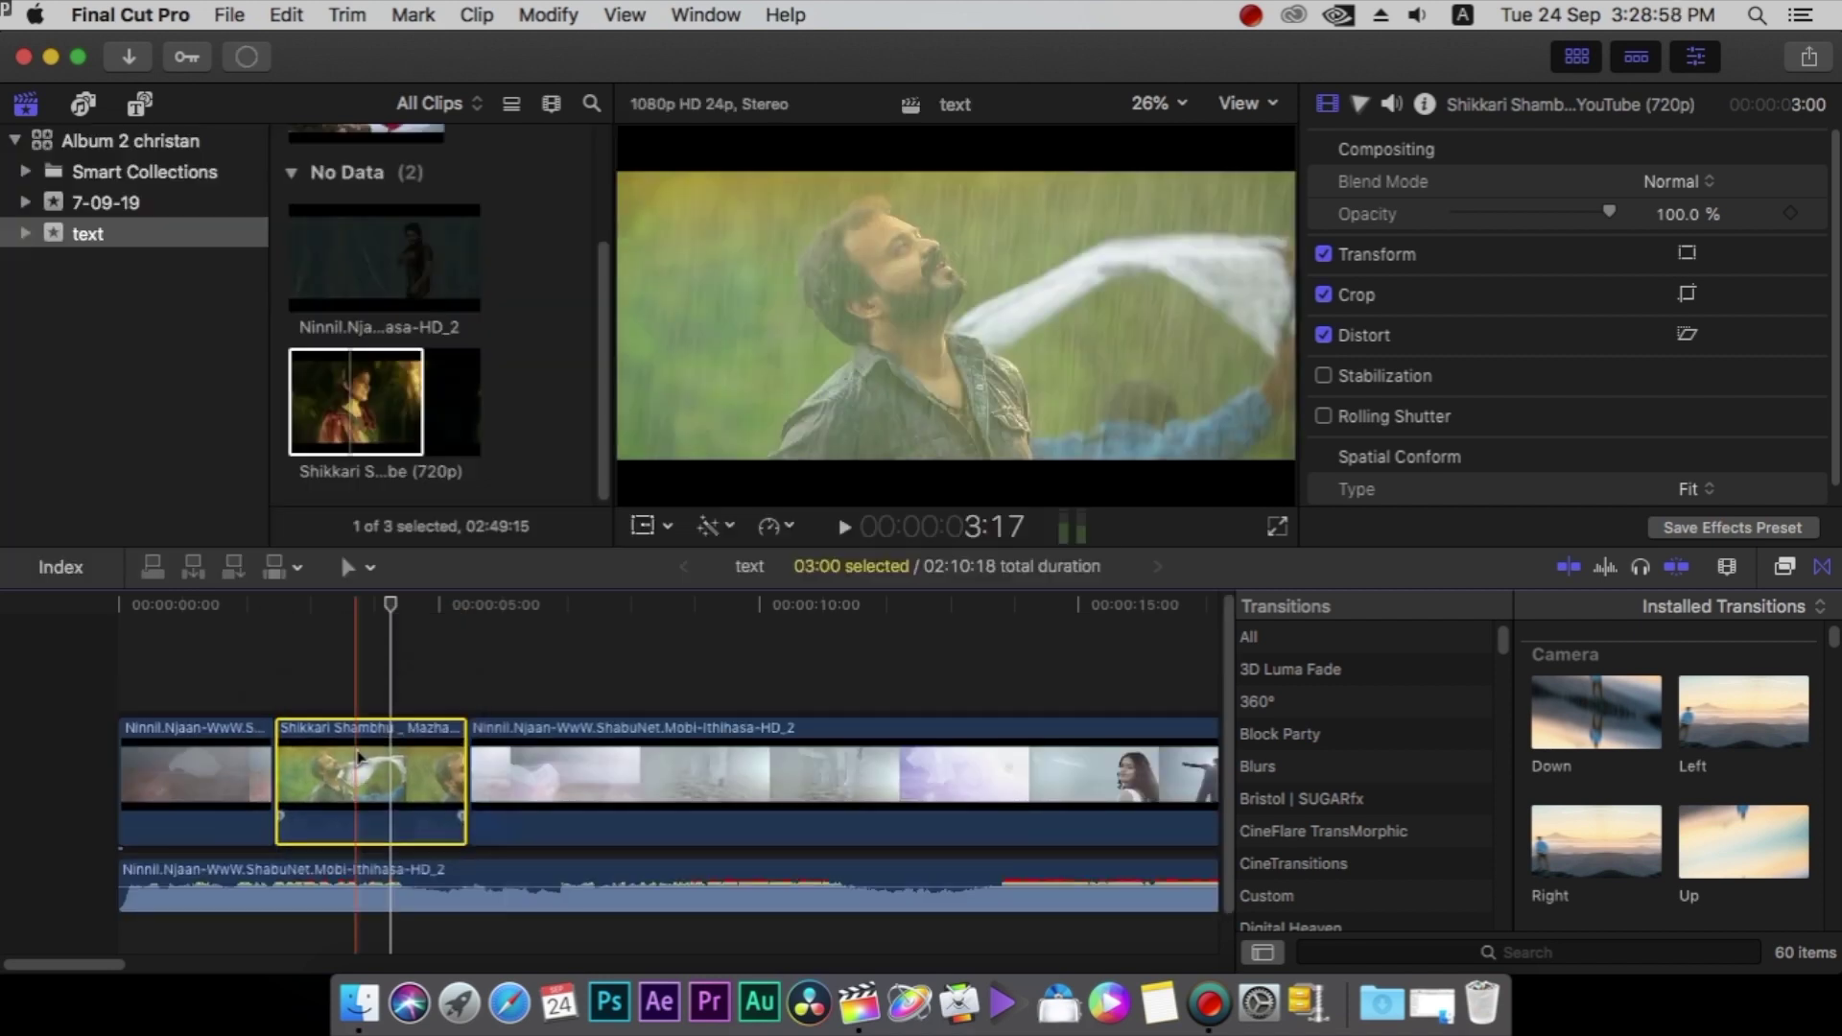
With the Trim tool, roll the edit point at the start of the Shikkari Shambhu clip later to about three seconds.
{"action": "left_click", "coordinate": [373, 573]}
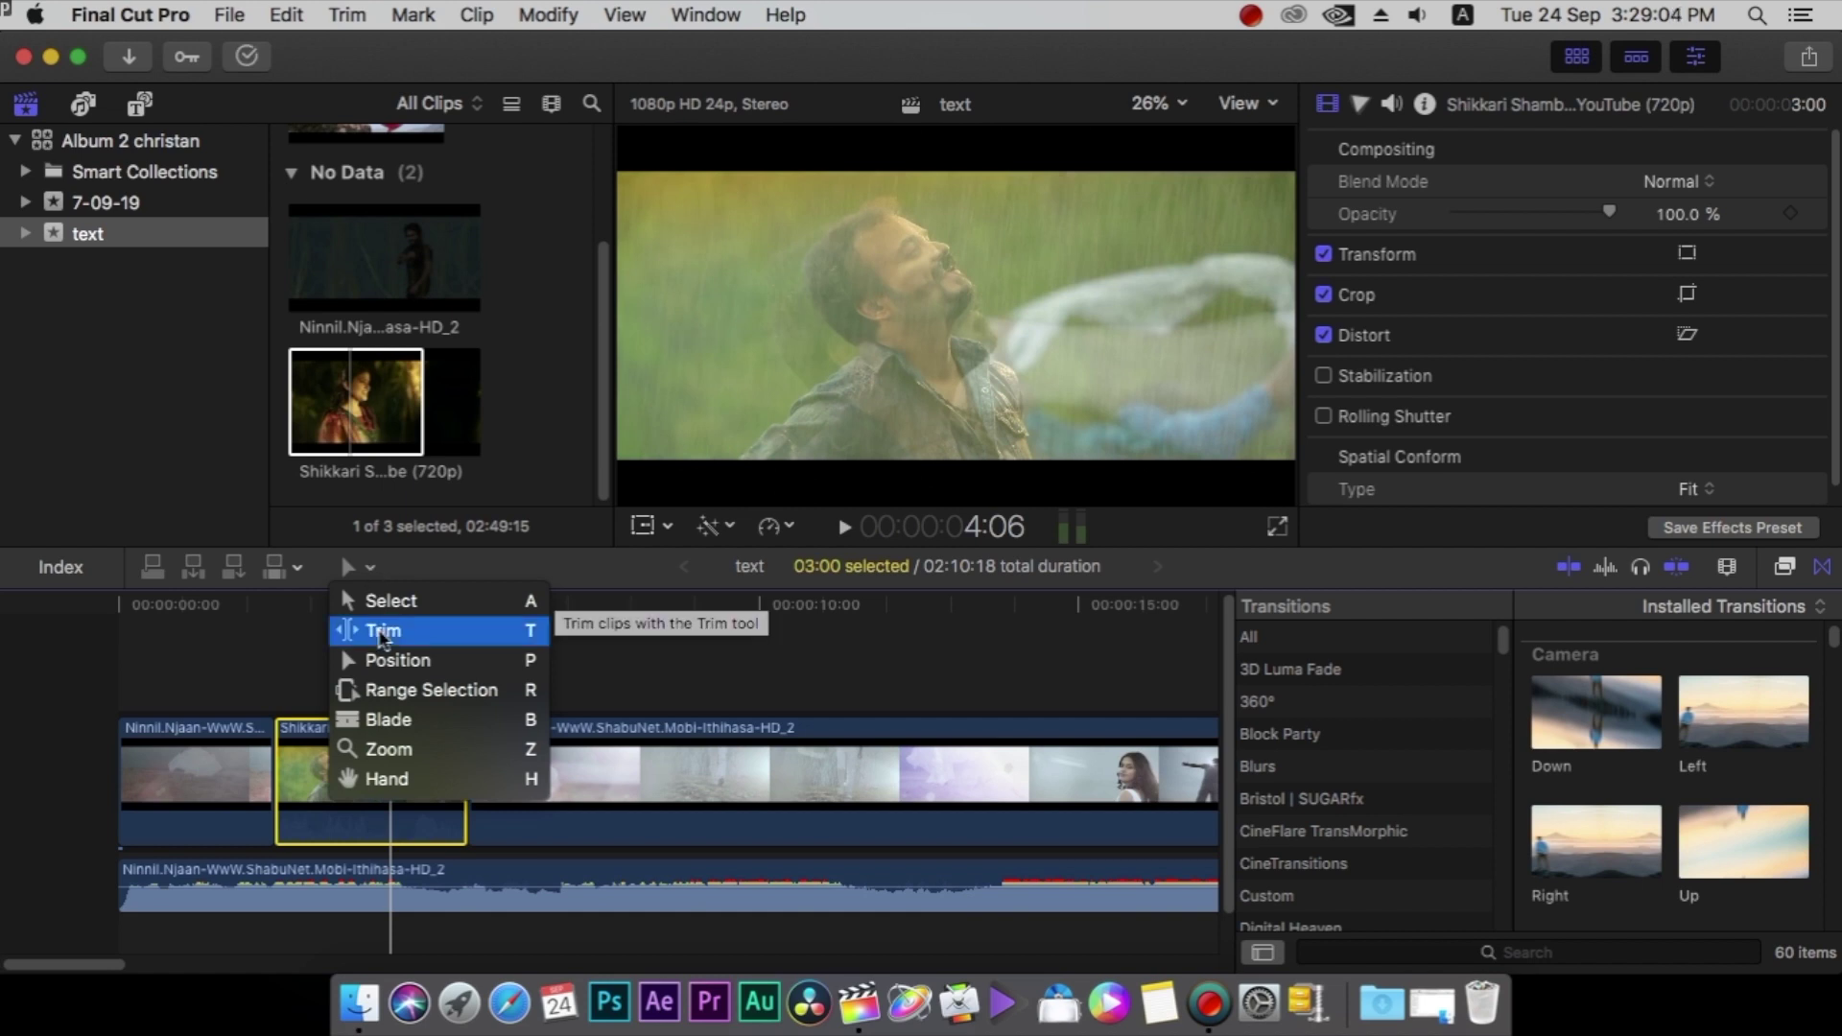
{"action": "left_click", "coordinate": [384, 631]}
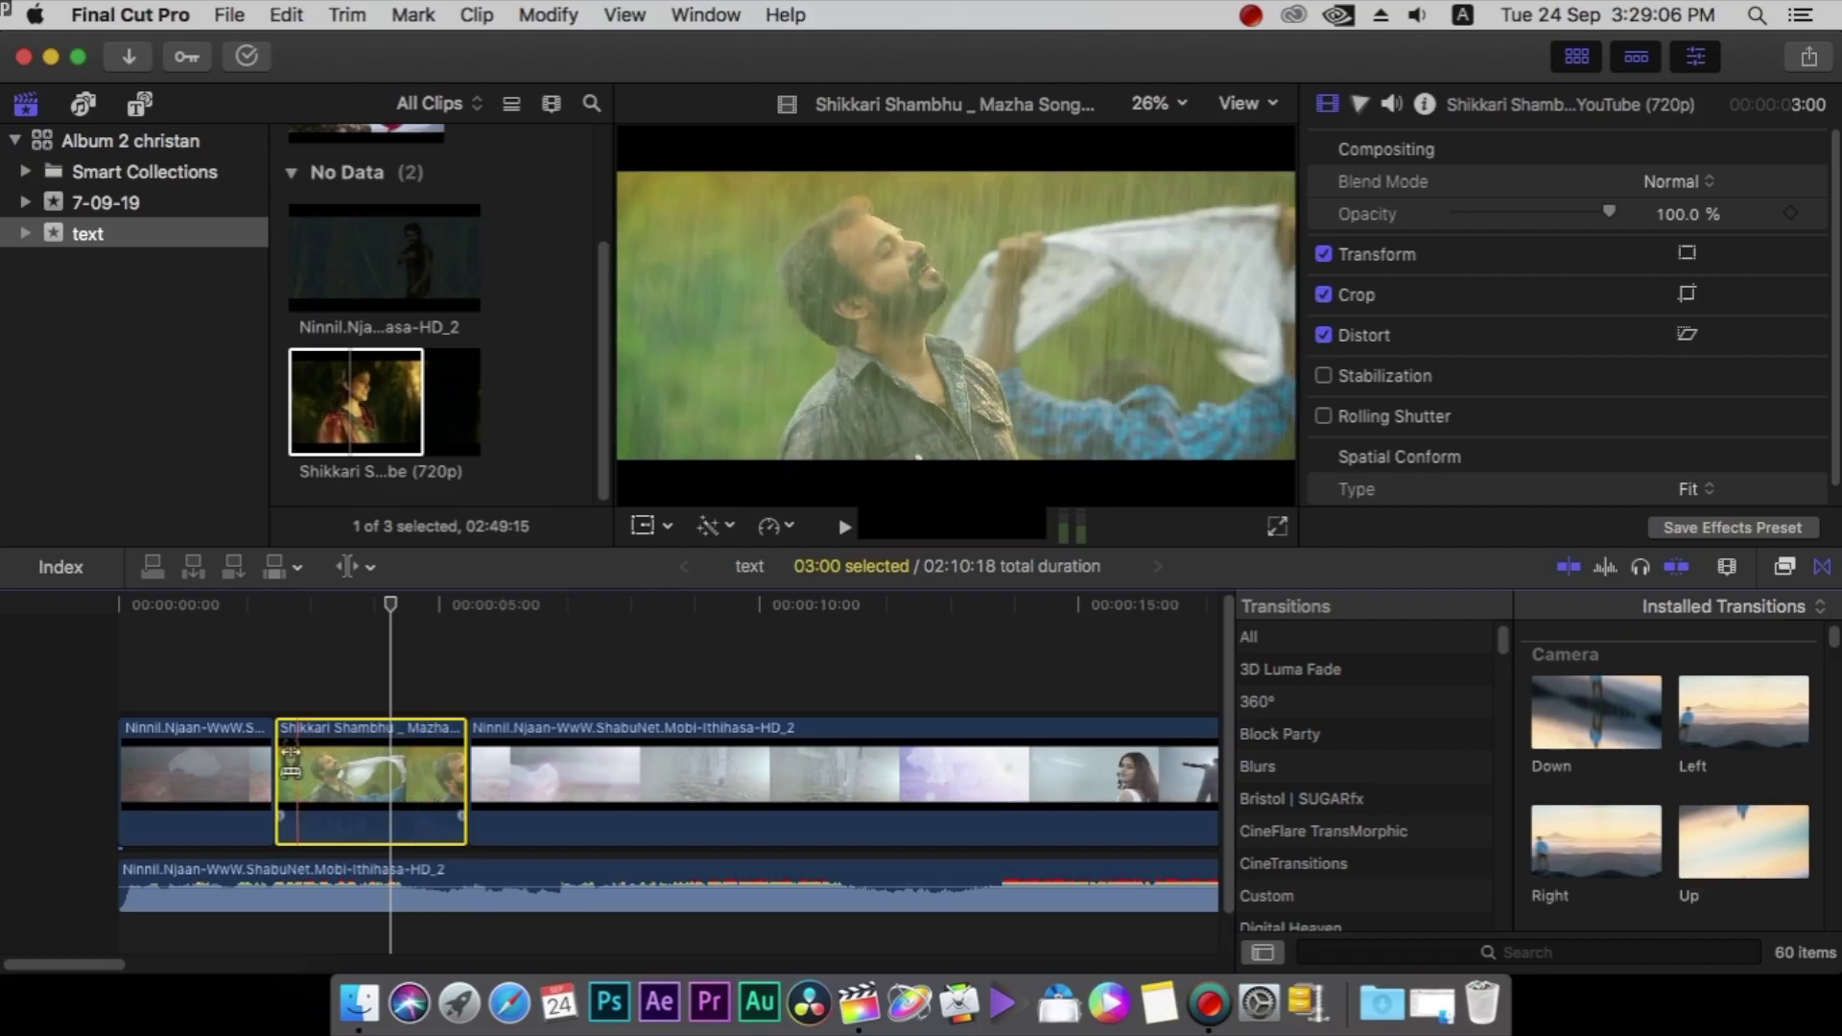
{"action": "left_click_drag", "start_coordinate": [275, 751], "coordinate": [313, 778]}
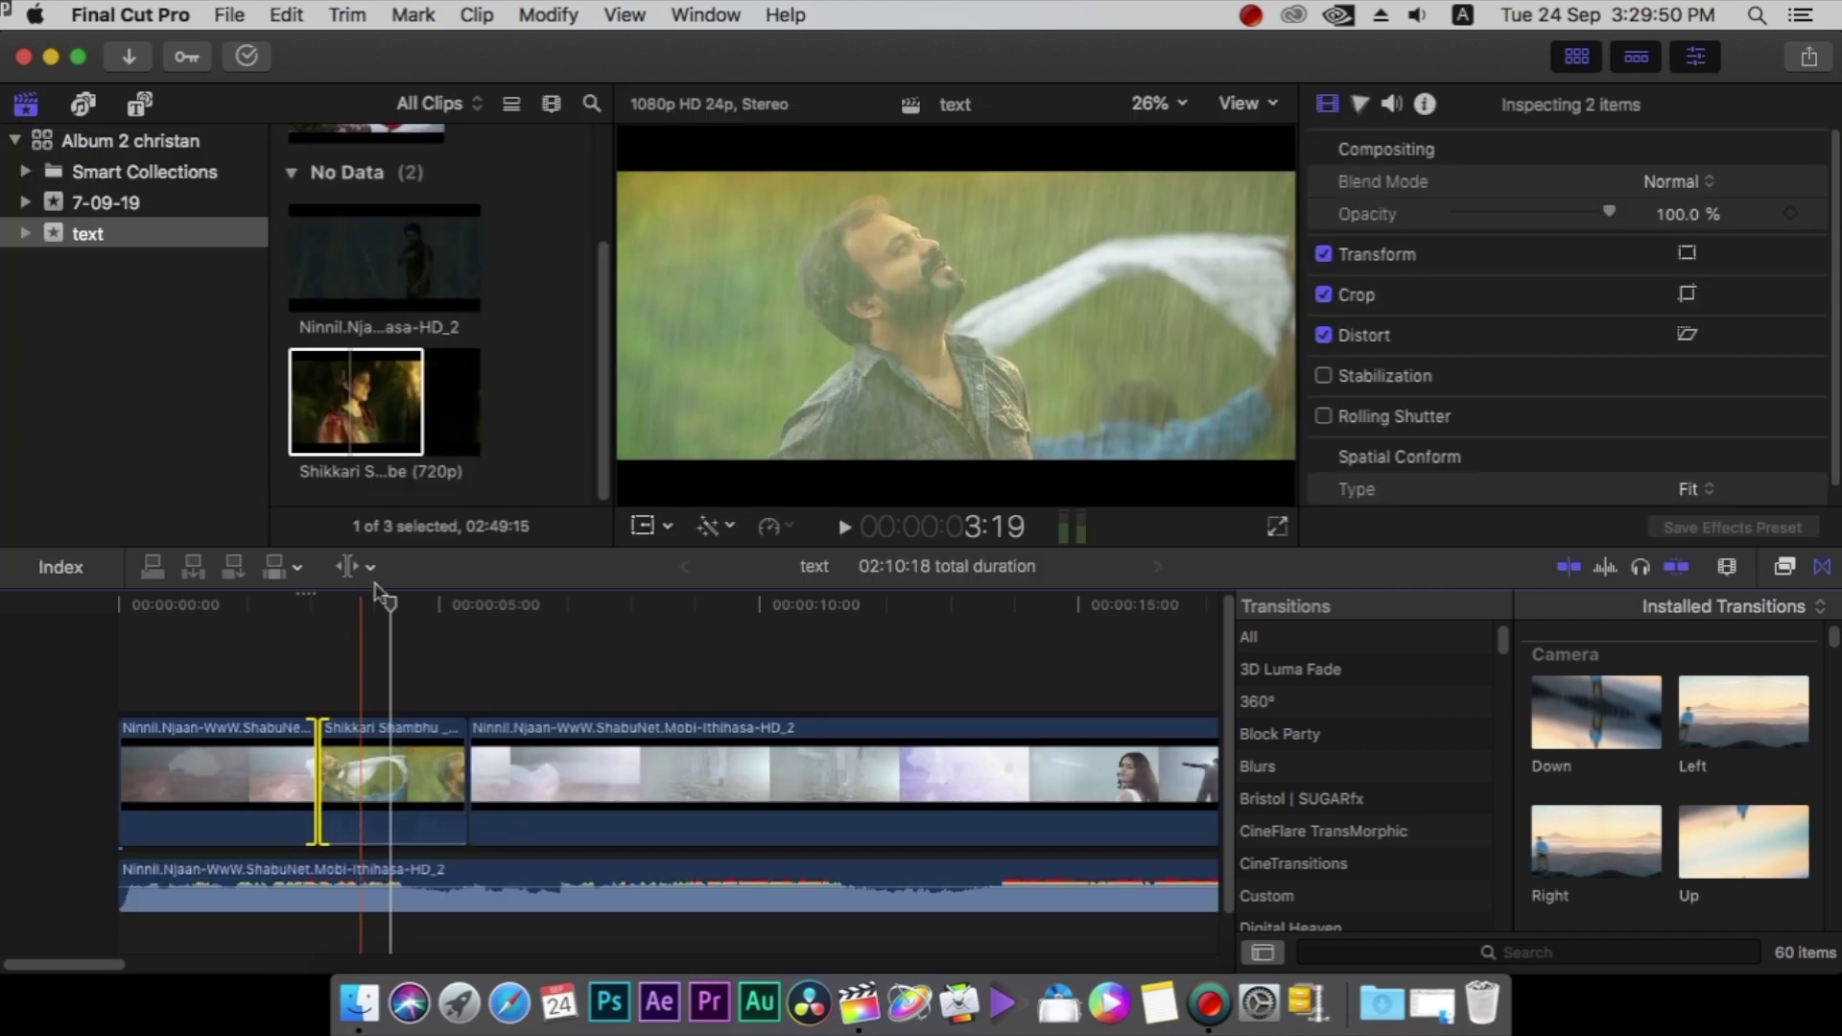
With the Range Selection tool, select a 05:11 range covering the first two clips of the primary storyline.
{"action": "left_click", "coordinate": [370, 567]}
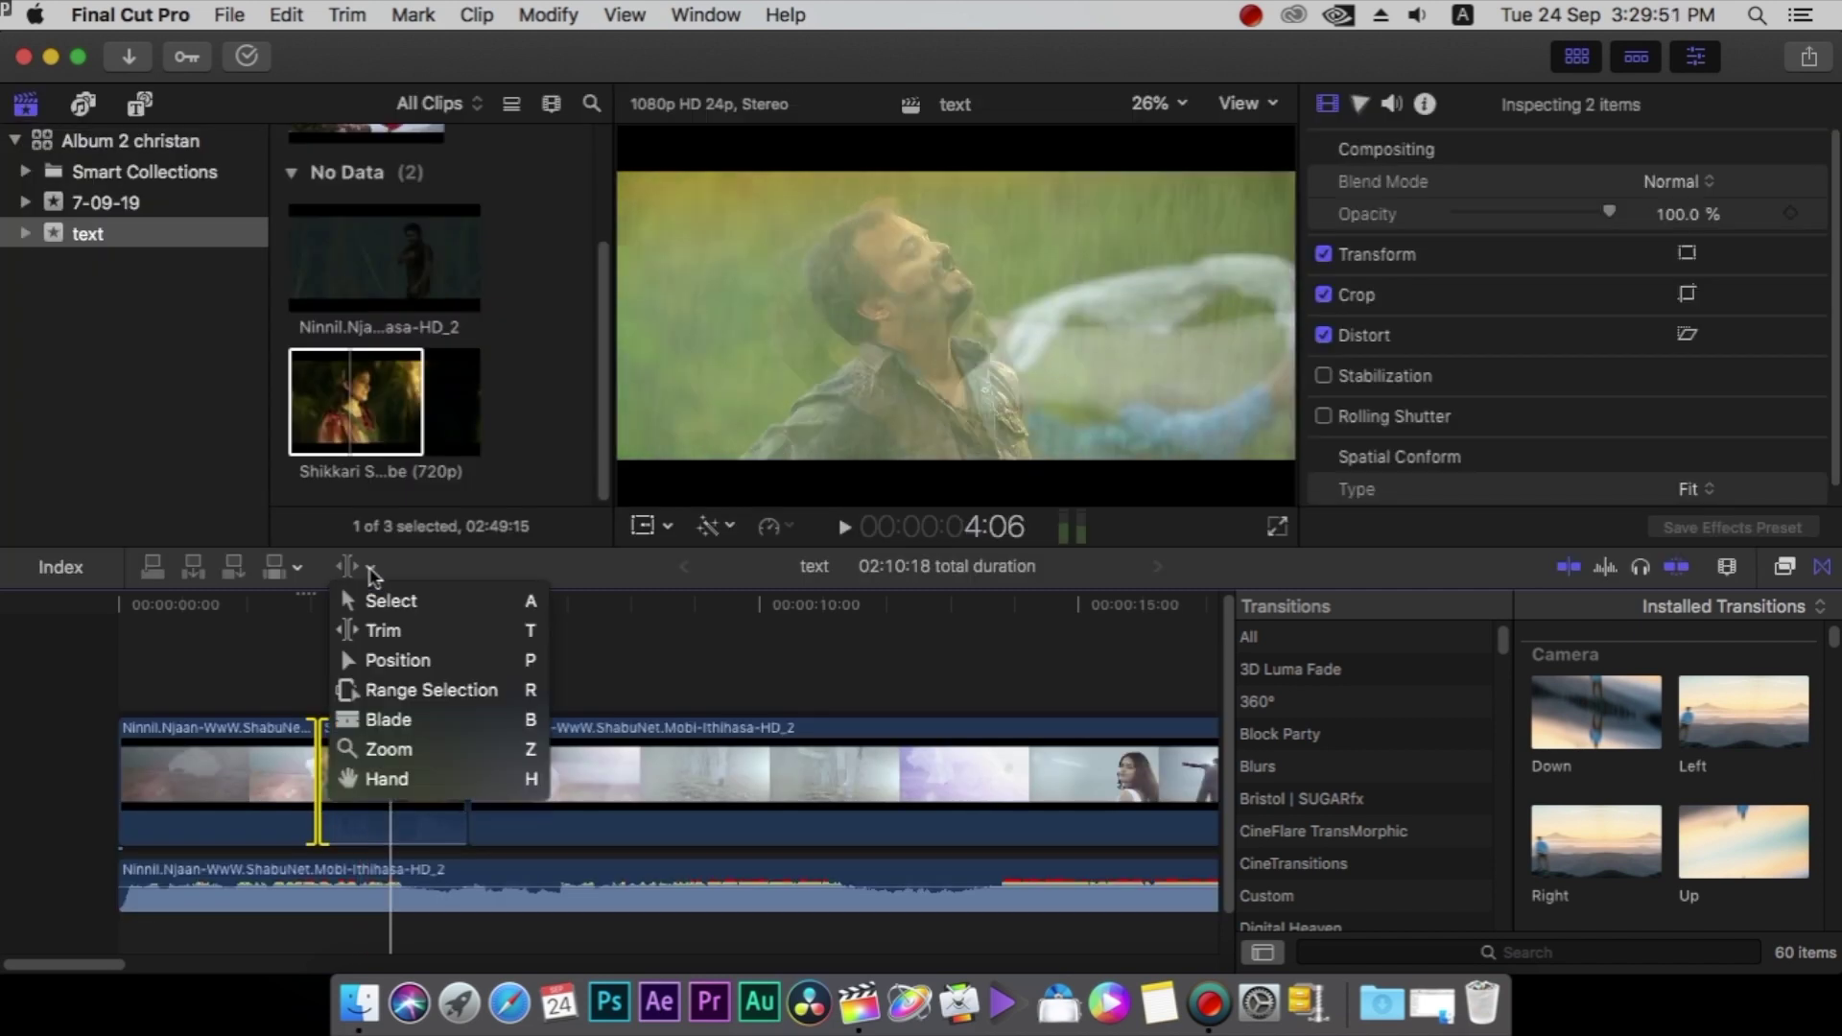
{"action": "left_click", "coordinate": [407, 697]}
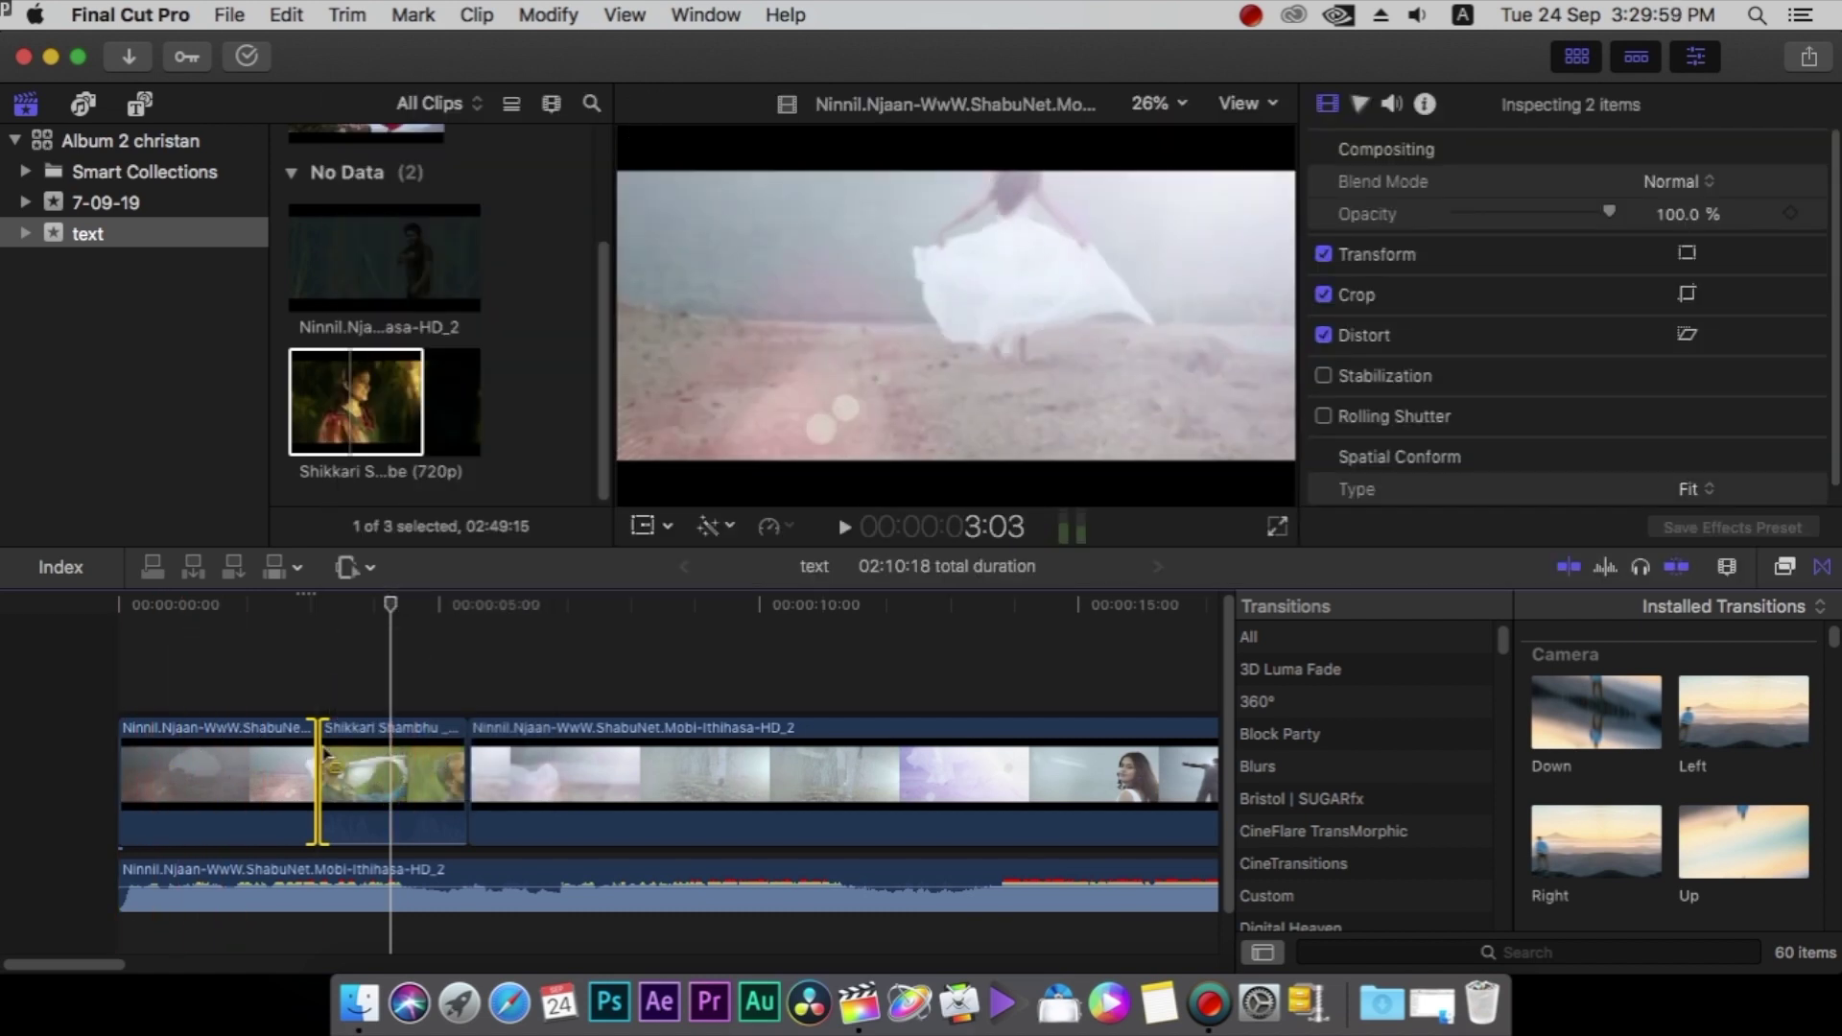
{"action": "left_click_drag", "start_coordinate": [324, 751], "coordinate": [617, 772]}
{"action": "left_click_drag", "start_coordinate": [318, 781], "coordinate": [91, 782]}
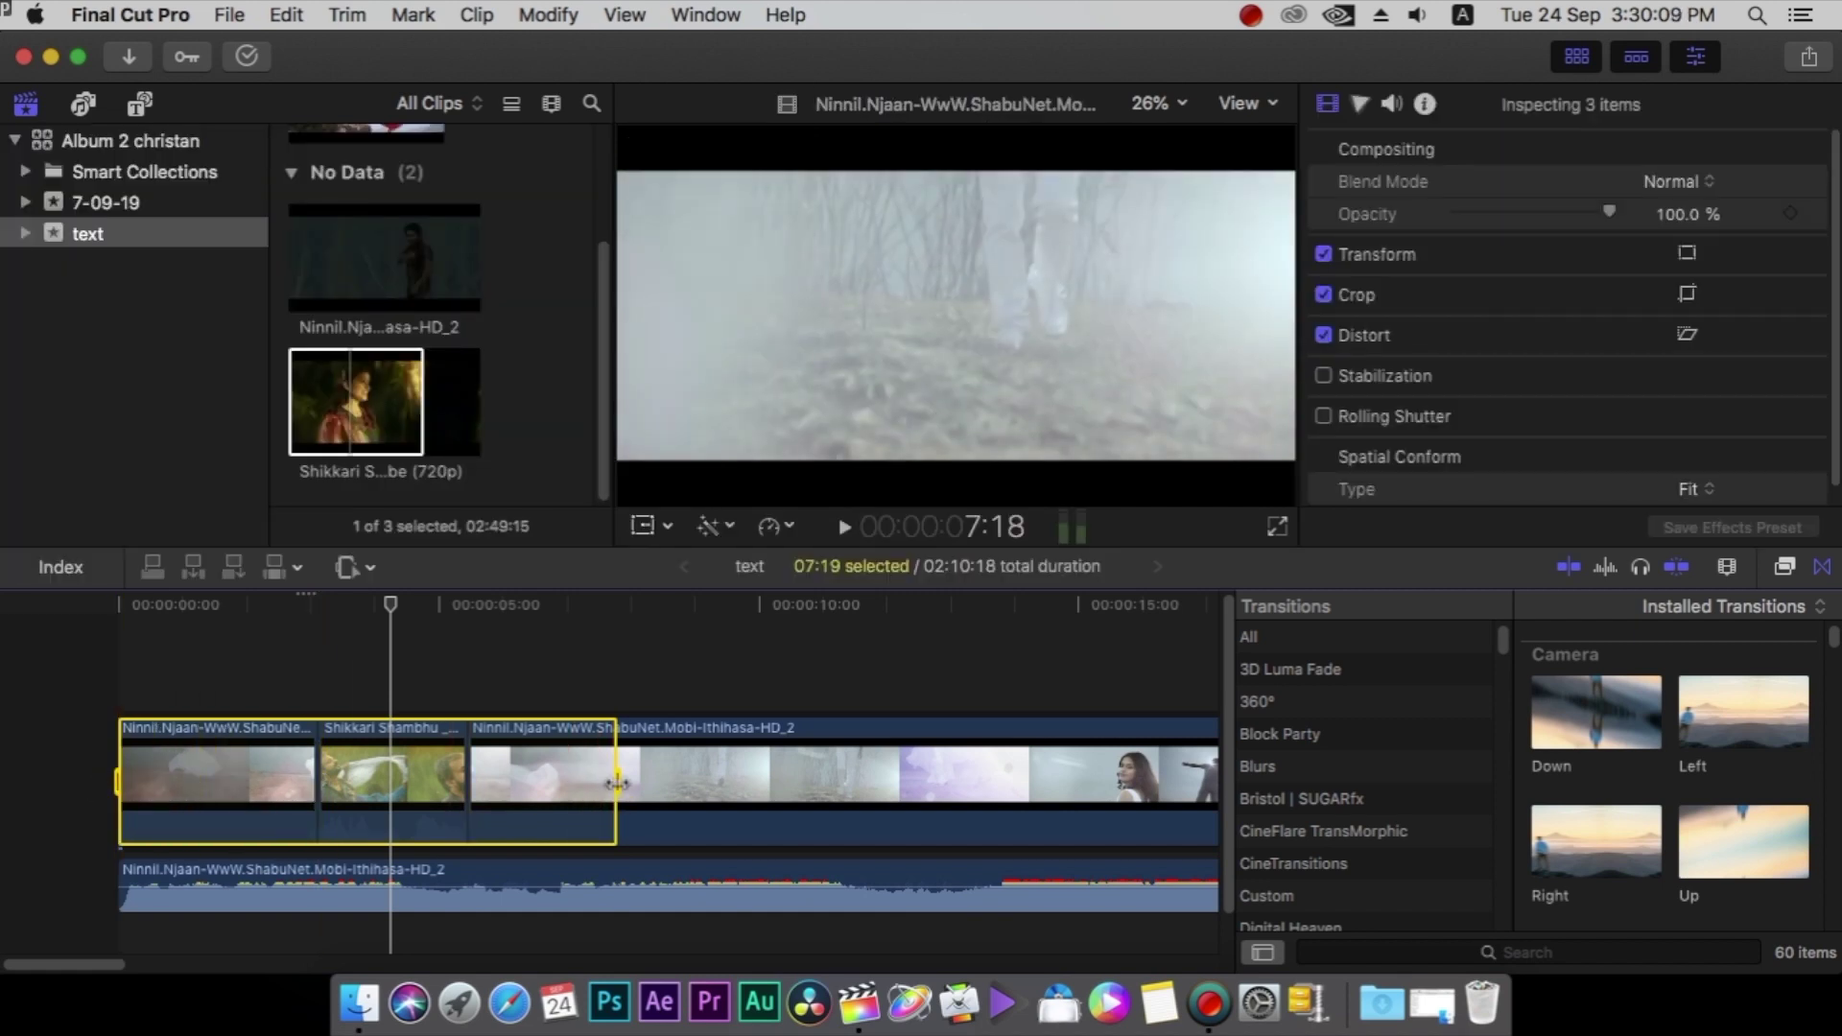
{"action": "left_click_drag", "start_coordinate": [617, 783], "coordinate": [468, 787]}
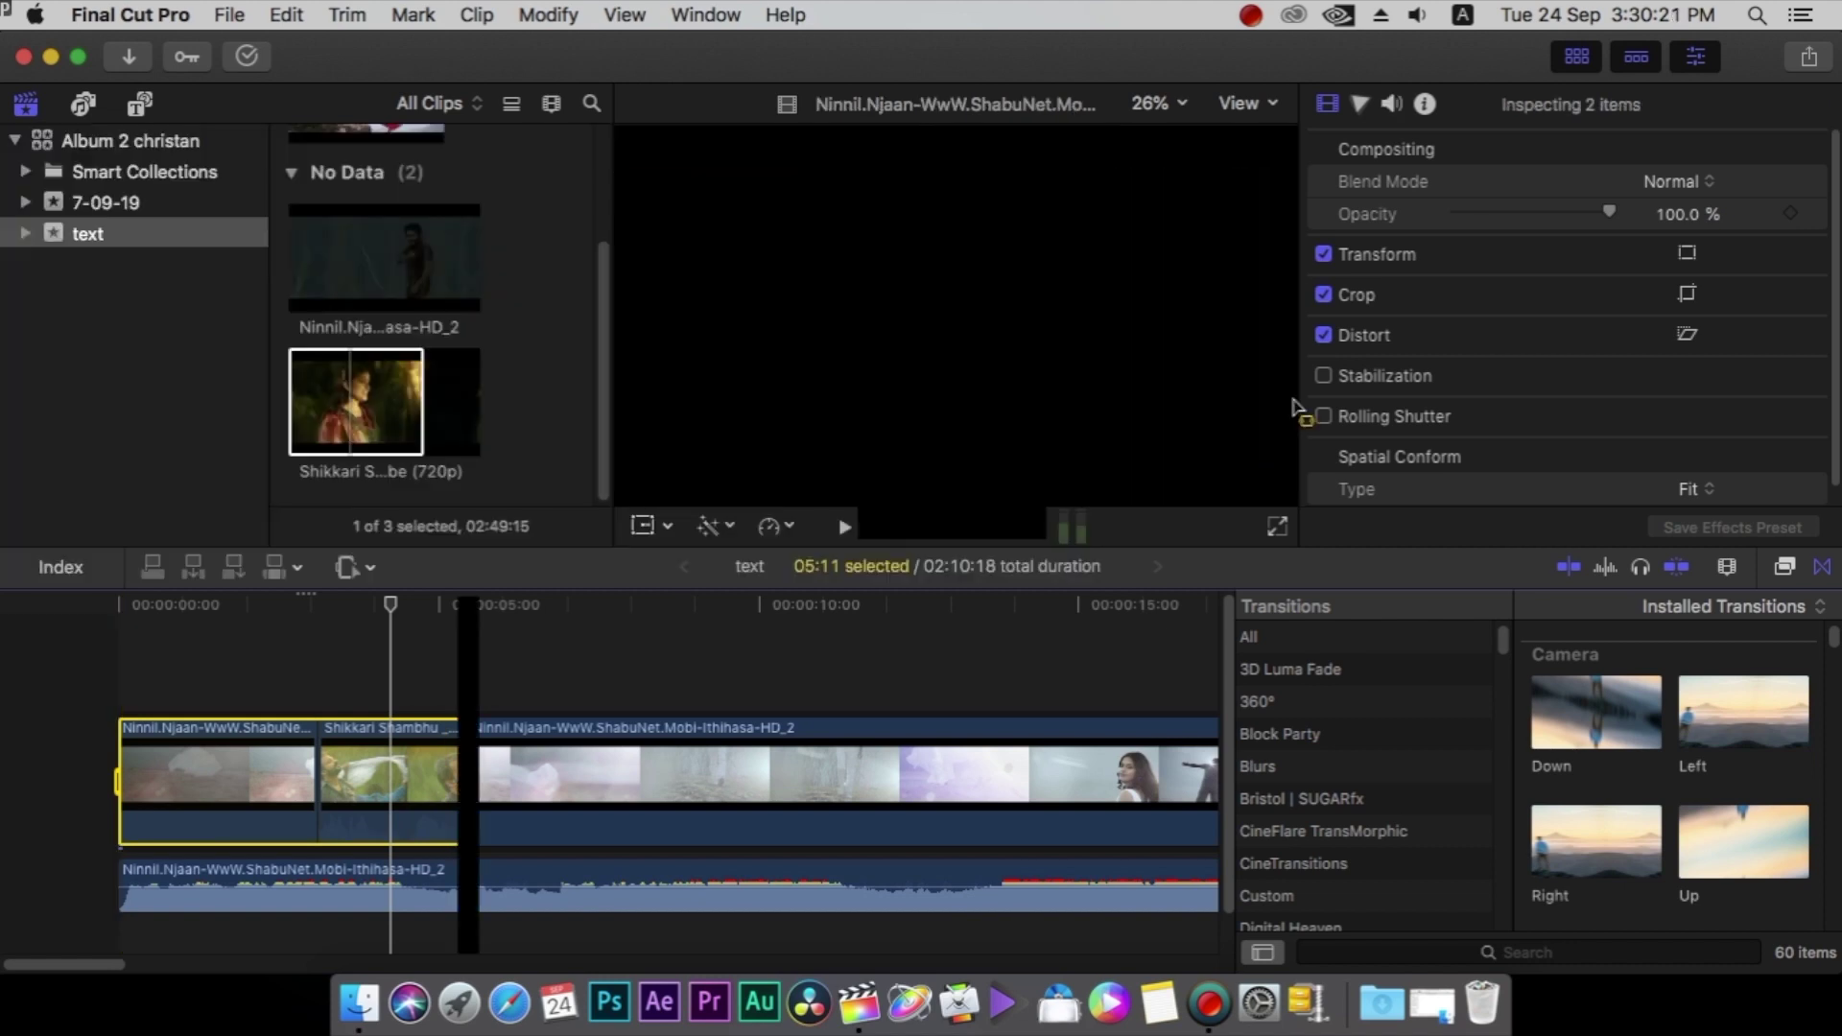
{"action": "left_click", "coordinate": [1809, 60]}
{"action": "left_click", "coordinate": [1805, 64]}
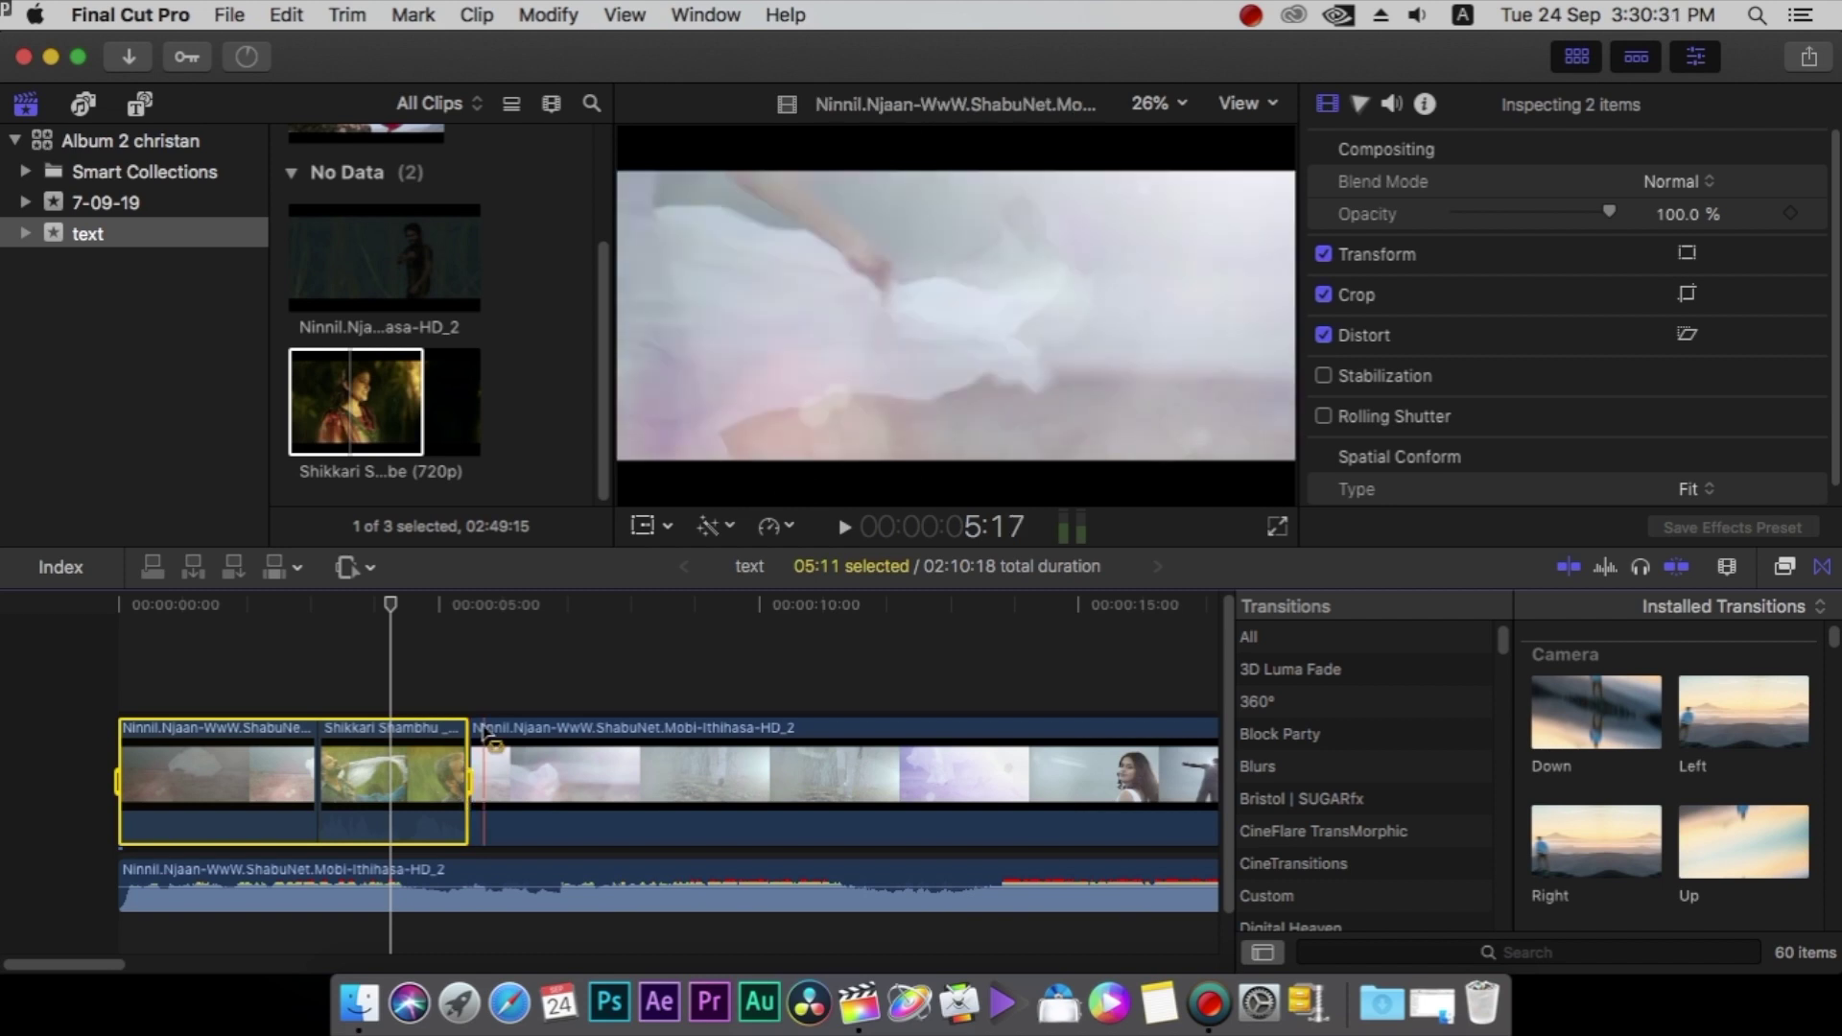
{"action": "left_click", "coordinate": [373, 570]}
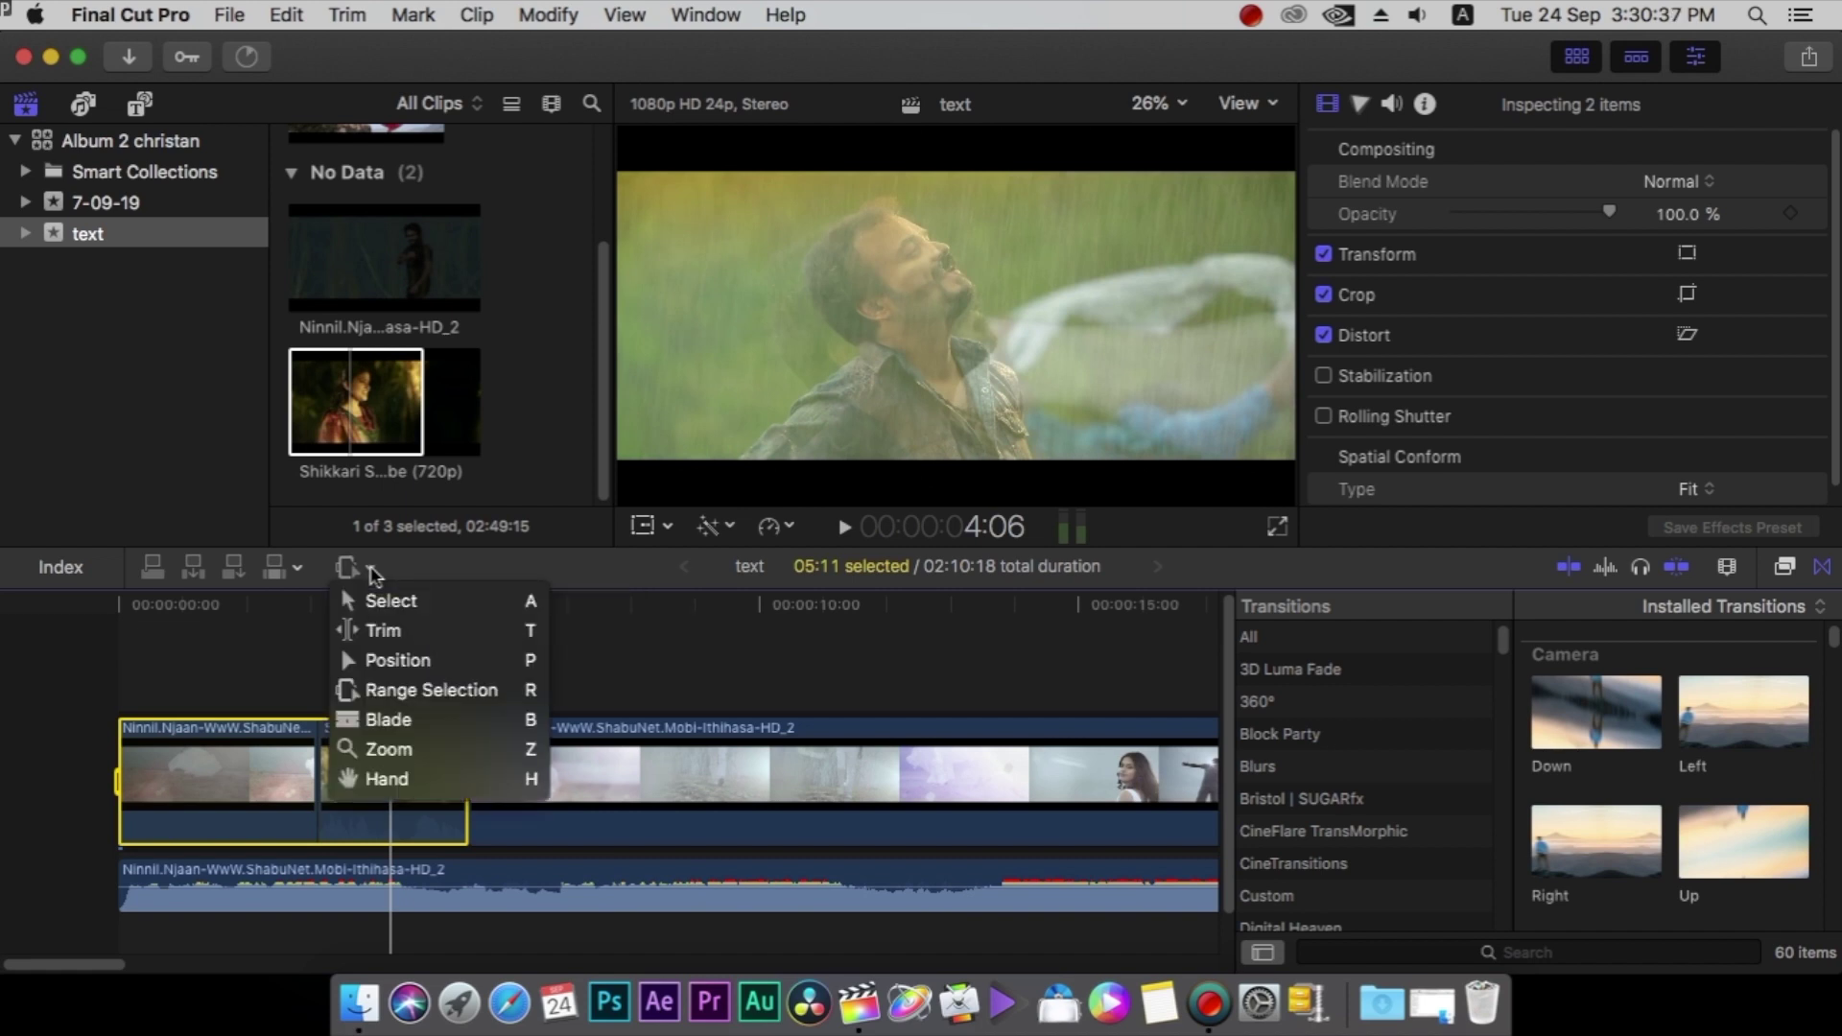
{"action": "left_click", "coordinate": [574, 819]}
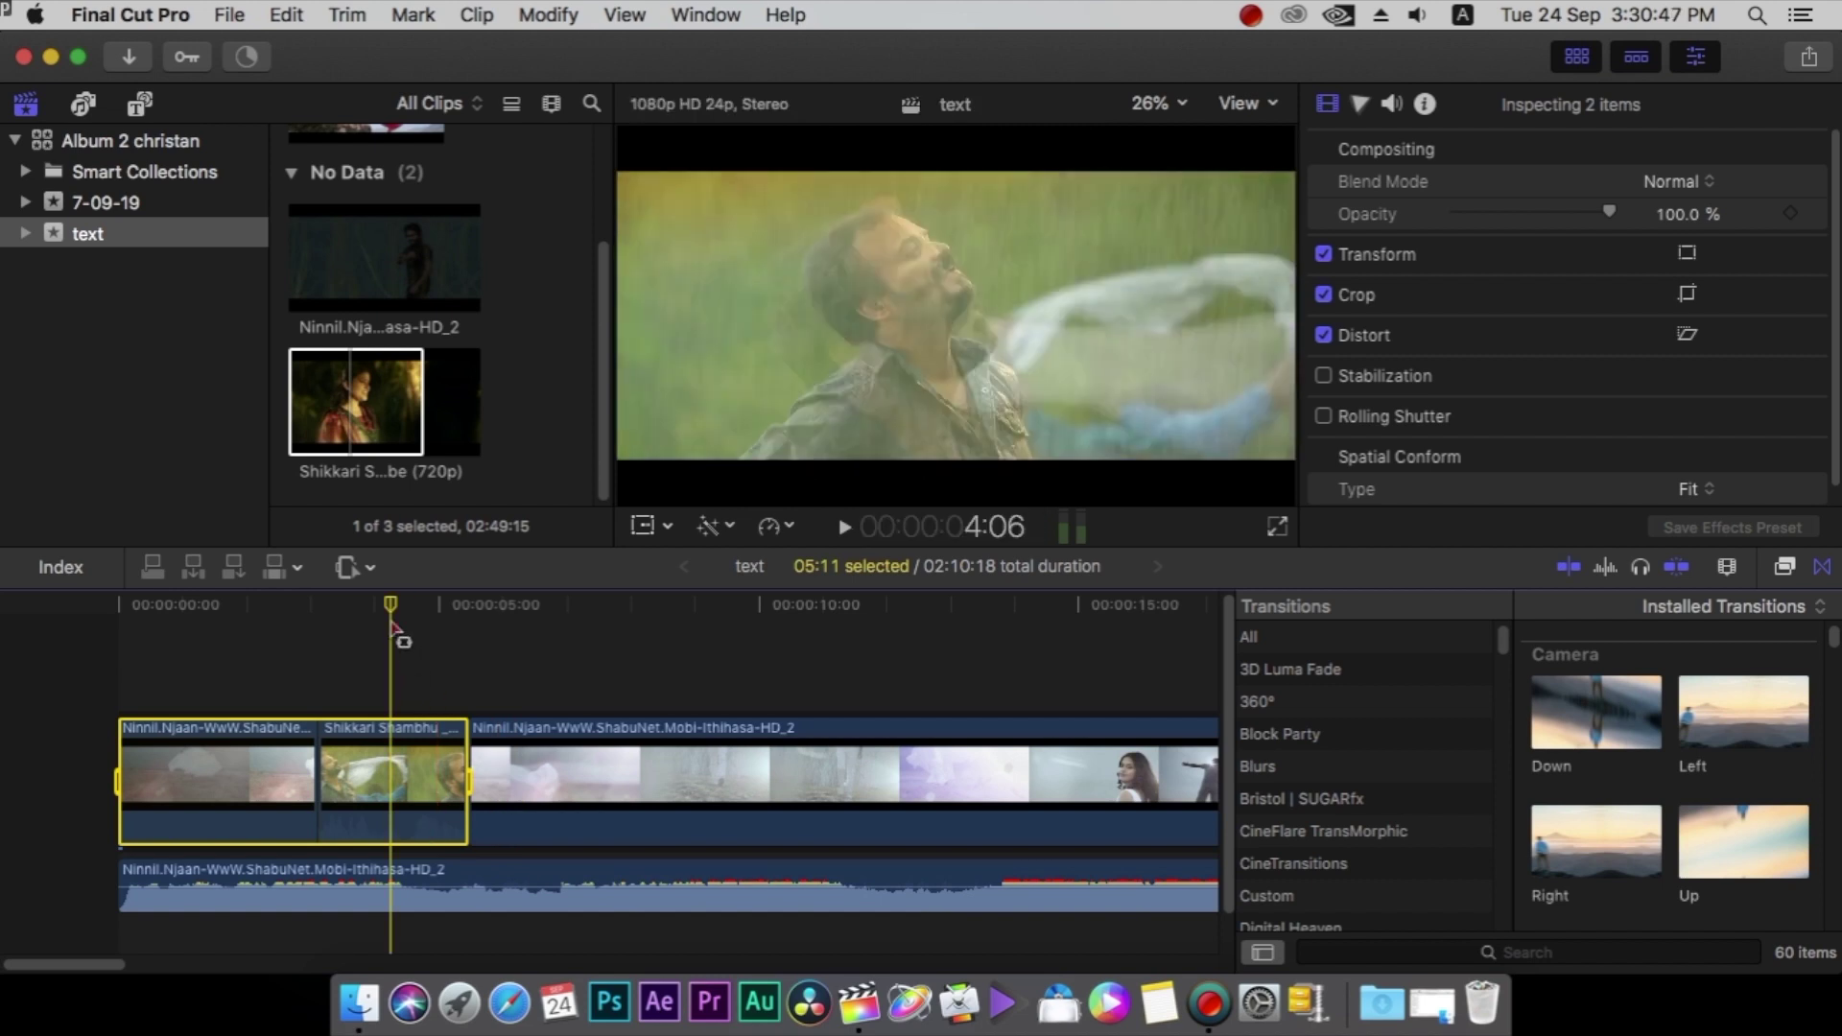
Place the playhead at 10:04 and cut the third primary storyline clip there with the Blade tool.
{"action": "left_click_drag", "start_coordinate": [391, 612], "coordinate": [776, 638]}
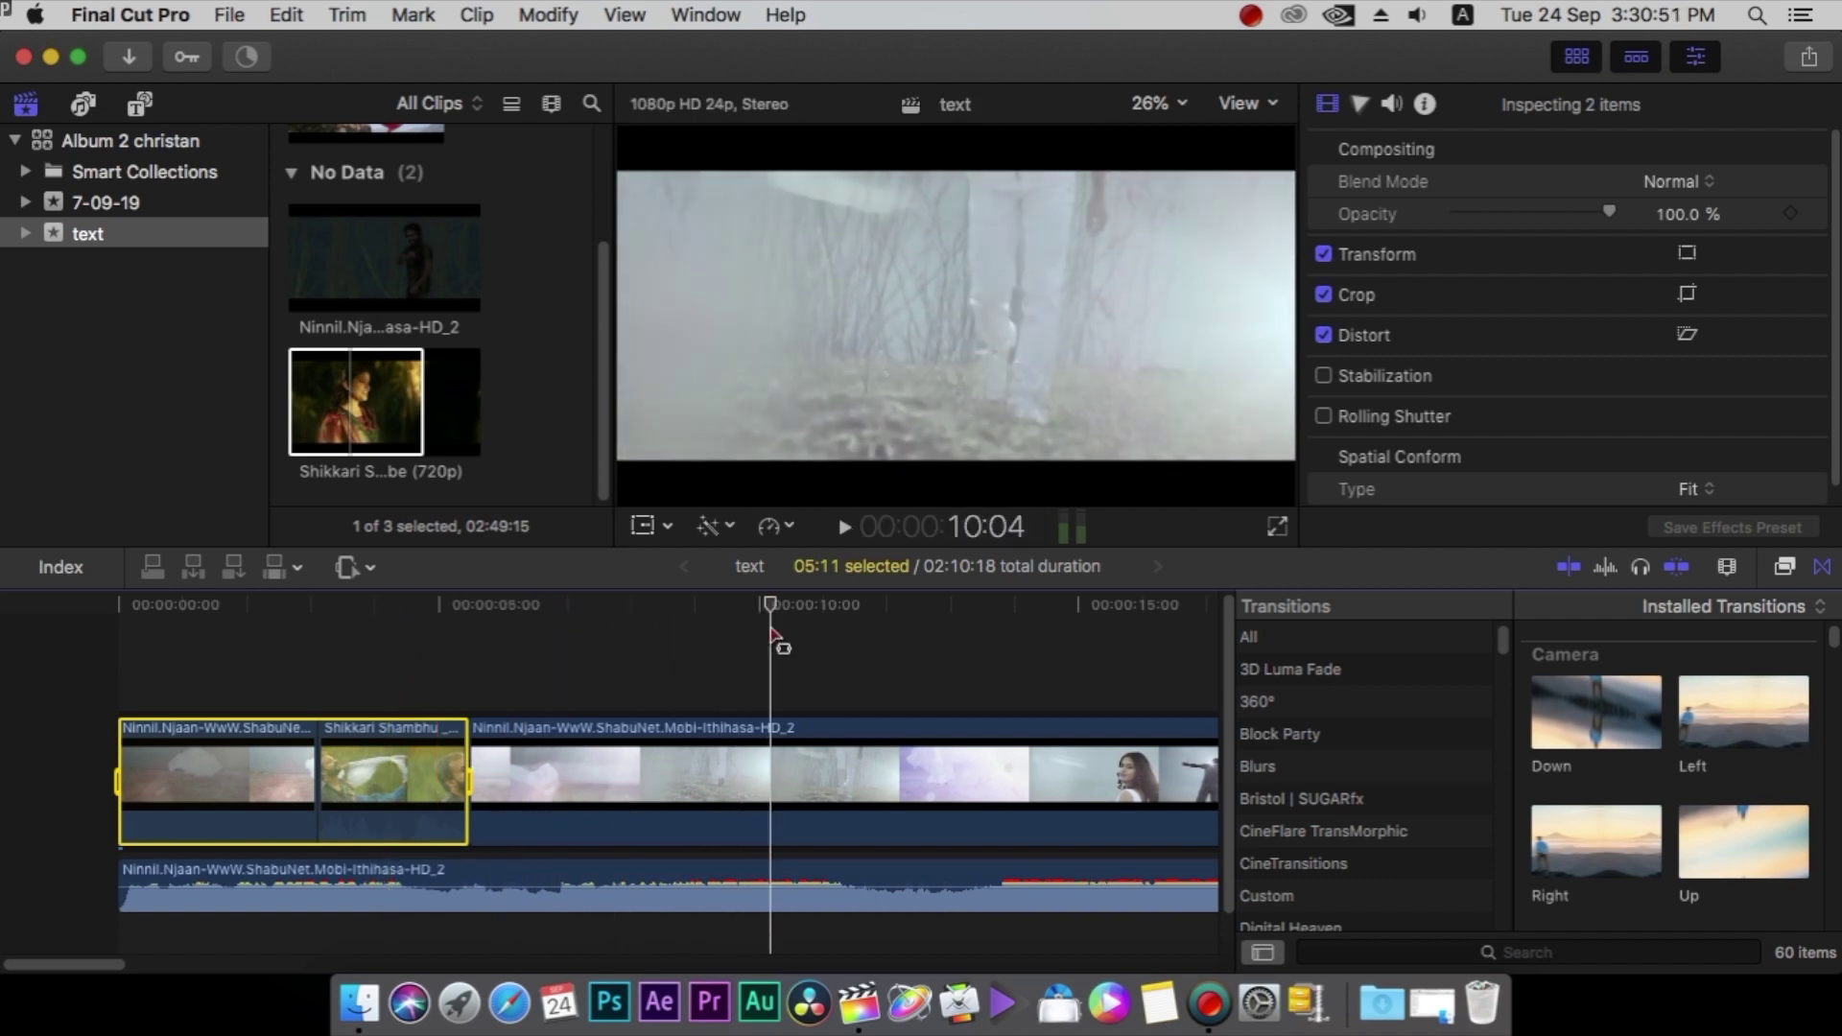
{"action": "left_click", "coordinate": [354, 567]}
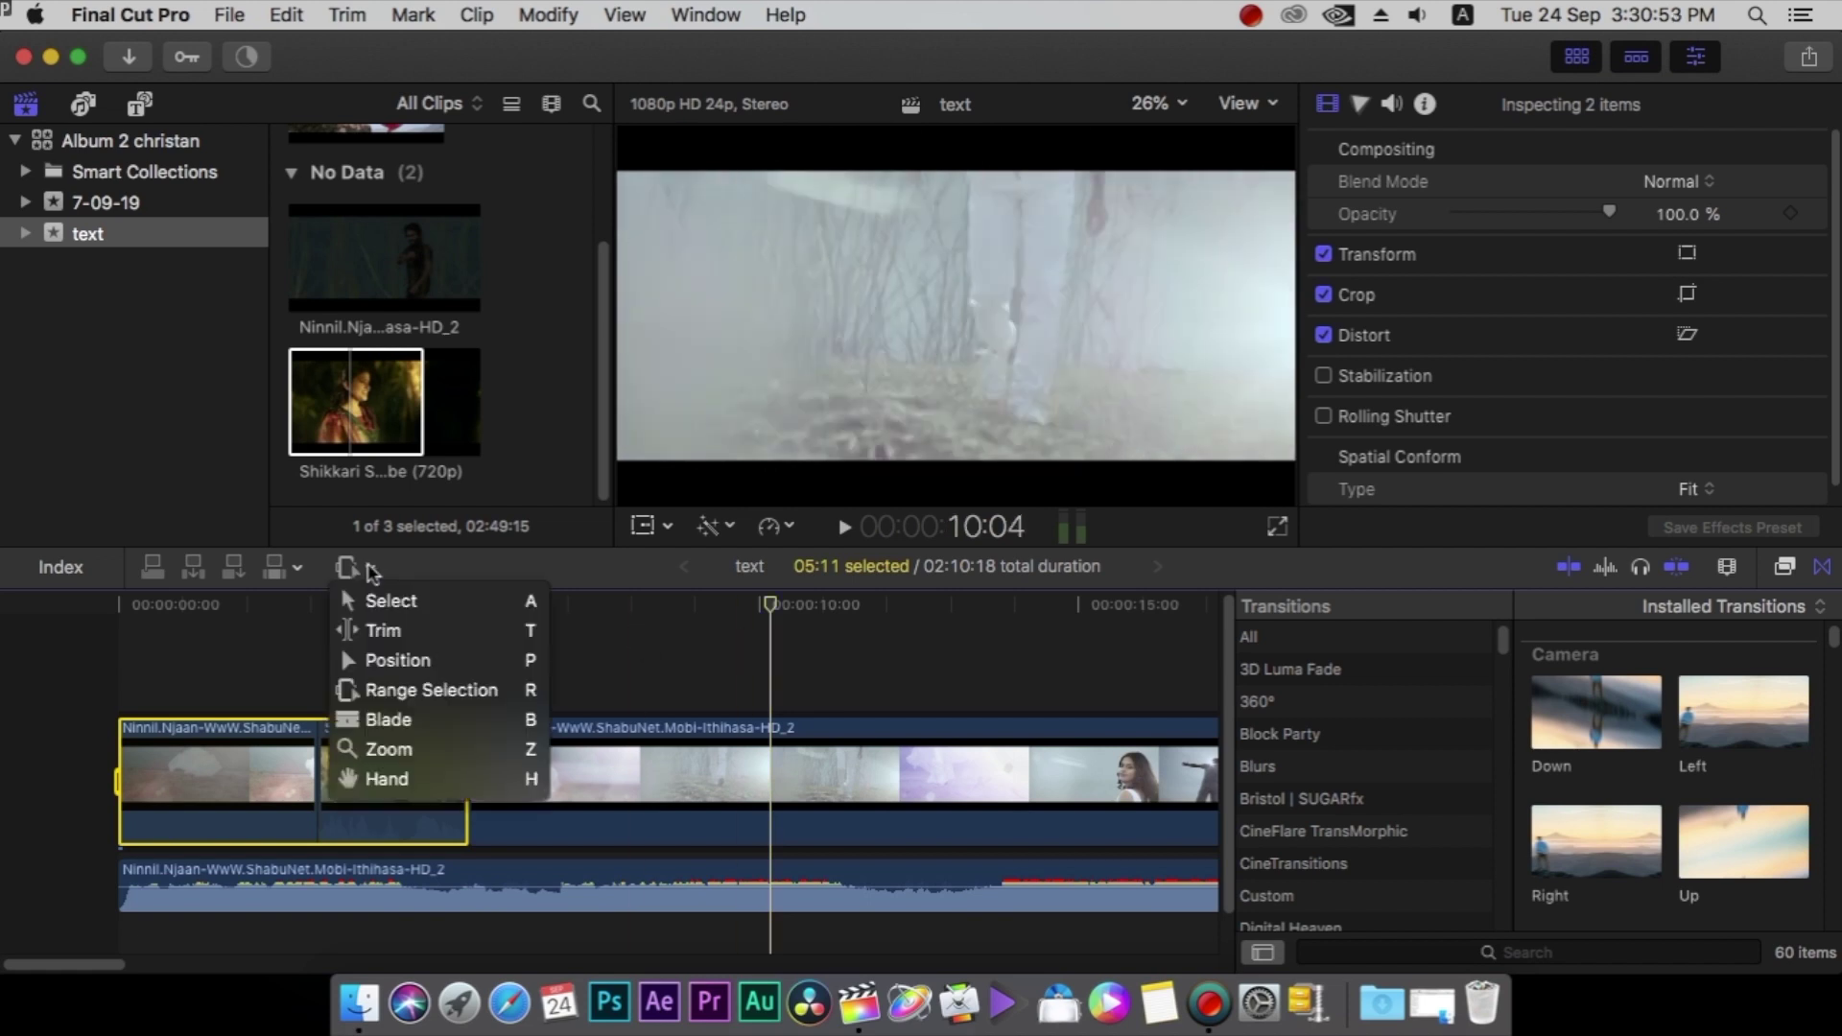
{"action": "left_click", "coordinate": [441, 730]}
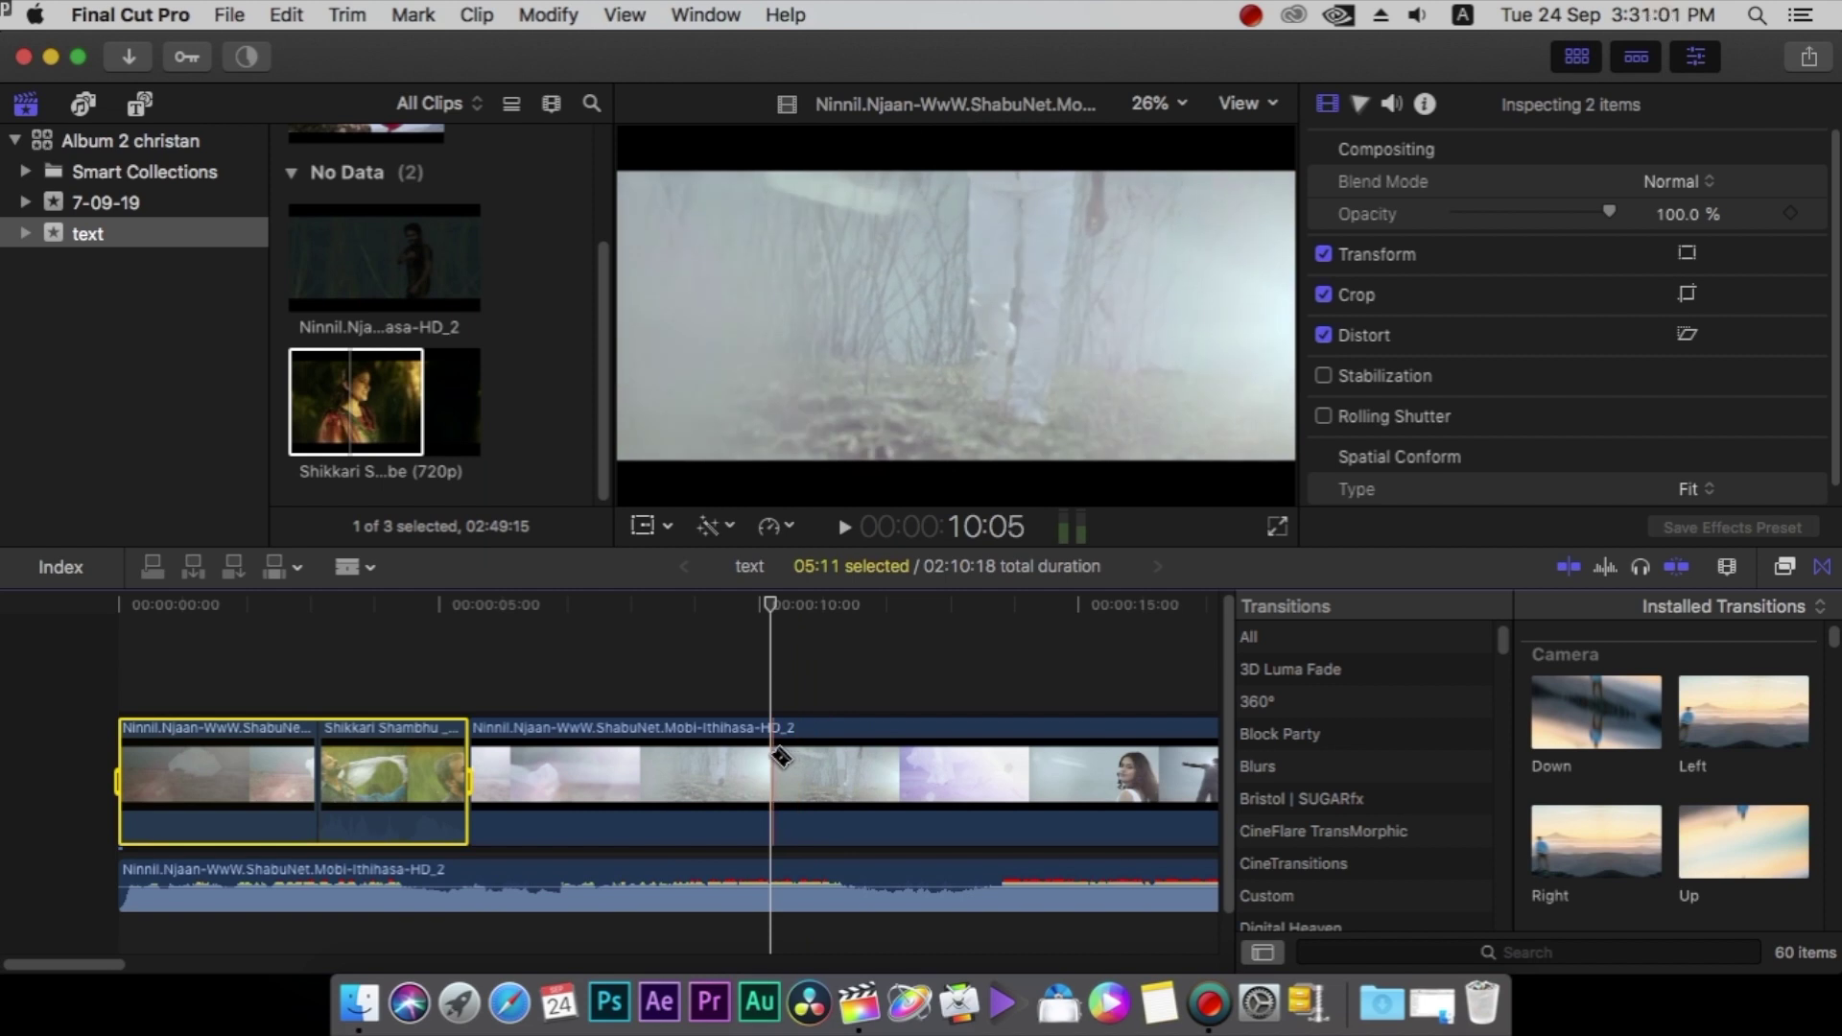
{"action": "left_click", "coordinate": [773, 758]}
Move the playhead to 13:09 and zoom in on the timeline around 8:07 with the Zoom tool.
{"action": "left_click_drag", "start_coordinate": [766, 614], "coordinate": [976, 662]}
{"action": "left_click", "coordinate": [370, 569]}
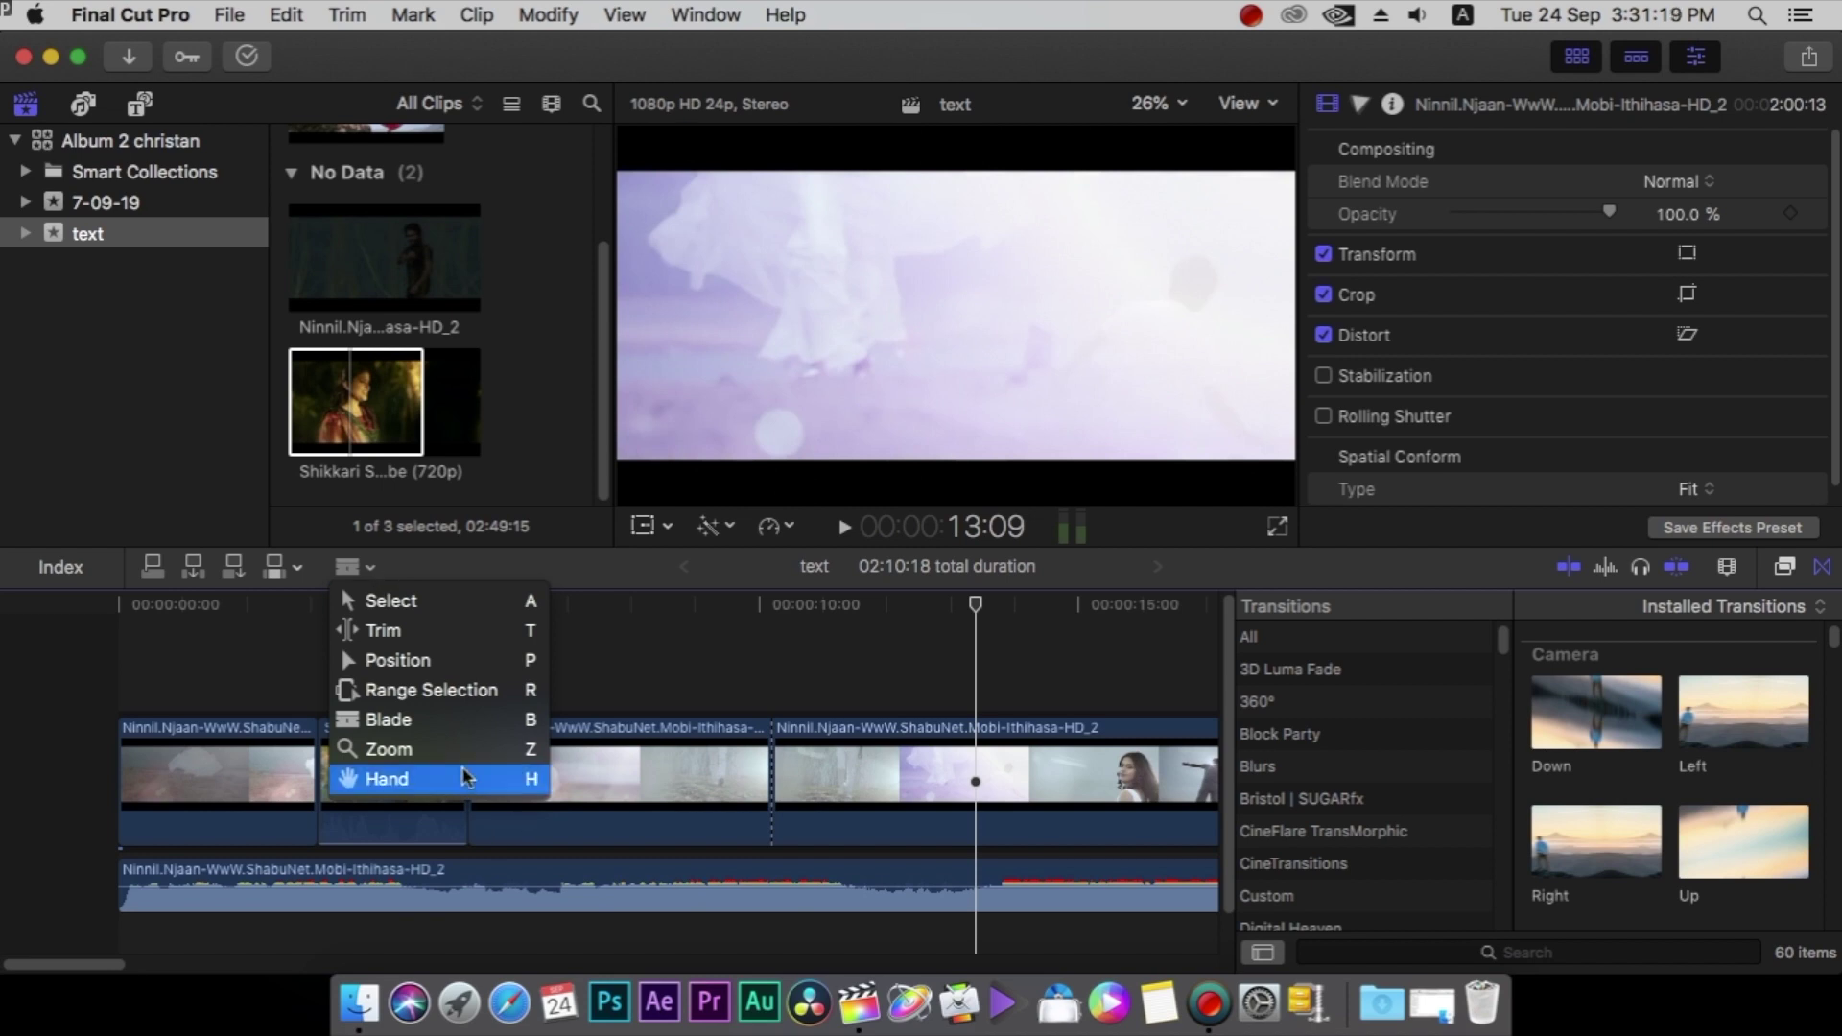
{"action": "left_click", "coordinate": [479, 750]}
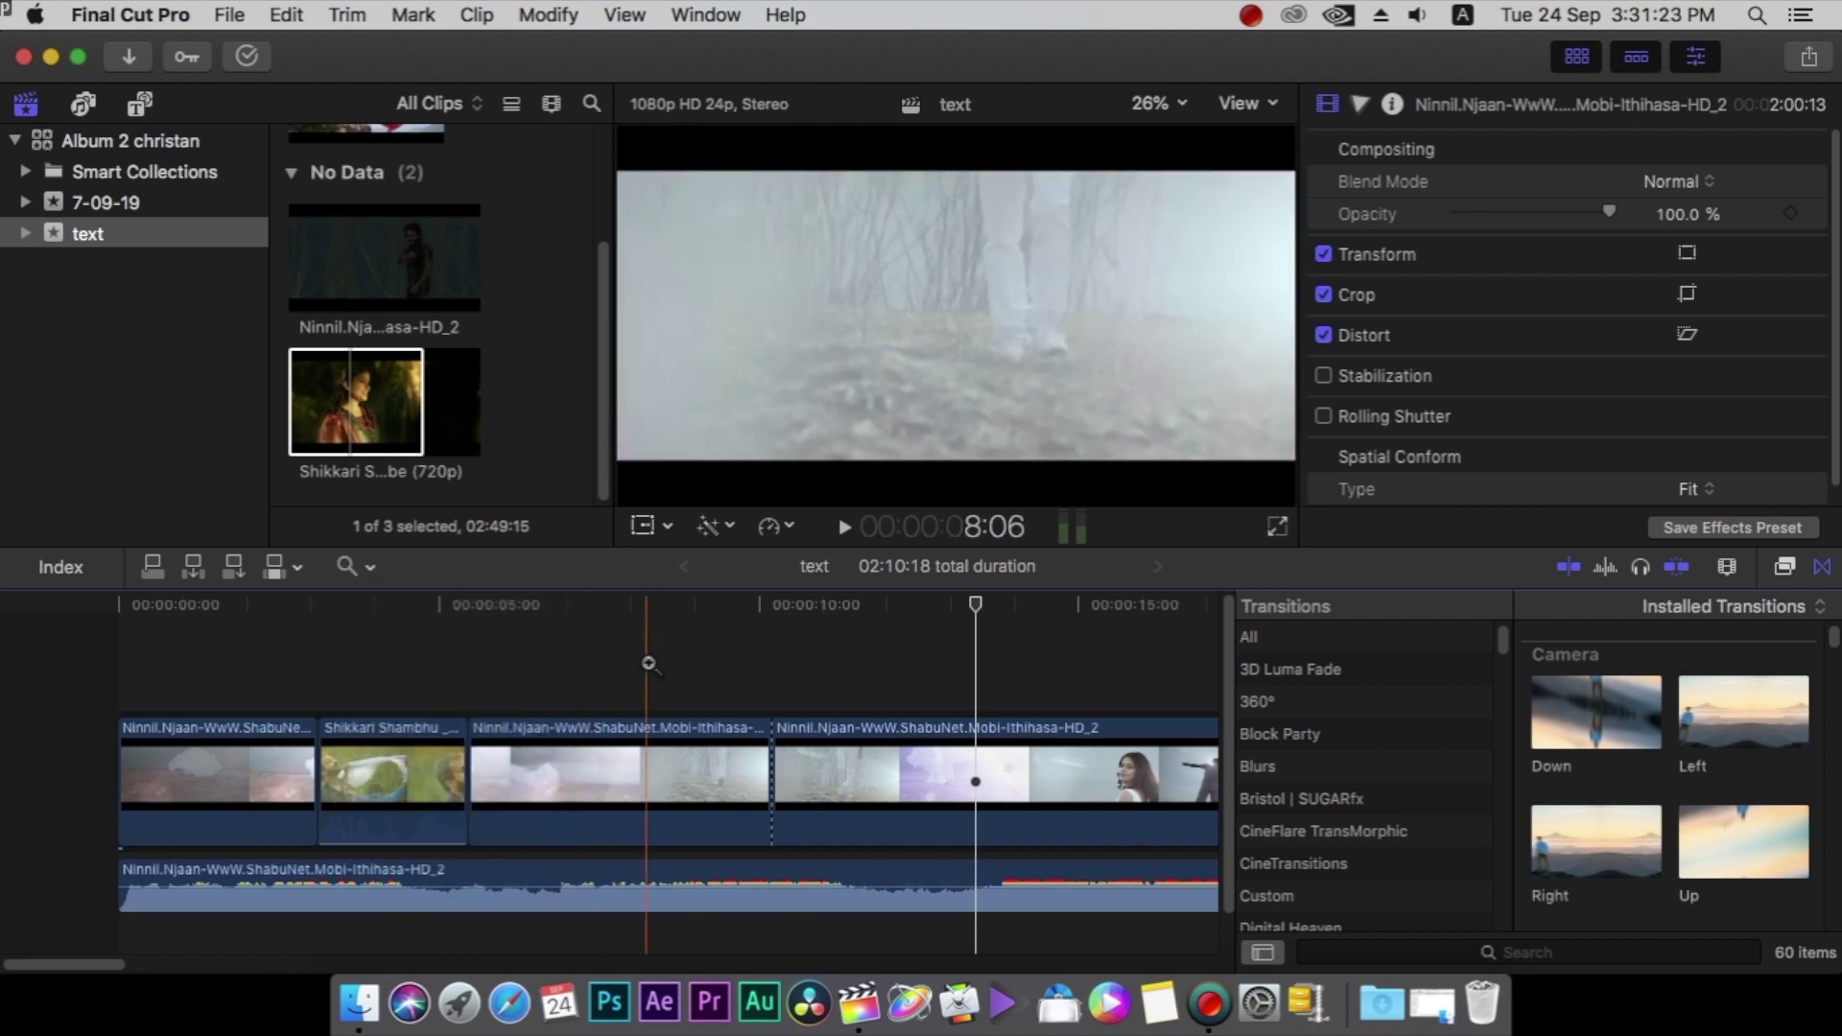
{"action": "left_click", "coordinate": [649, 664]}
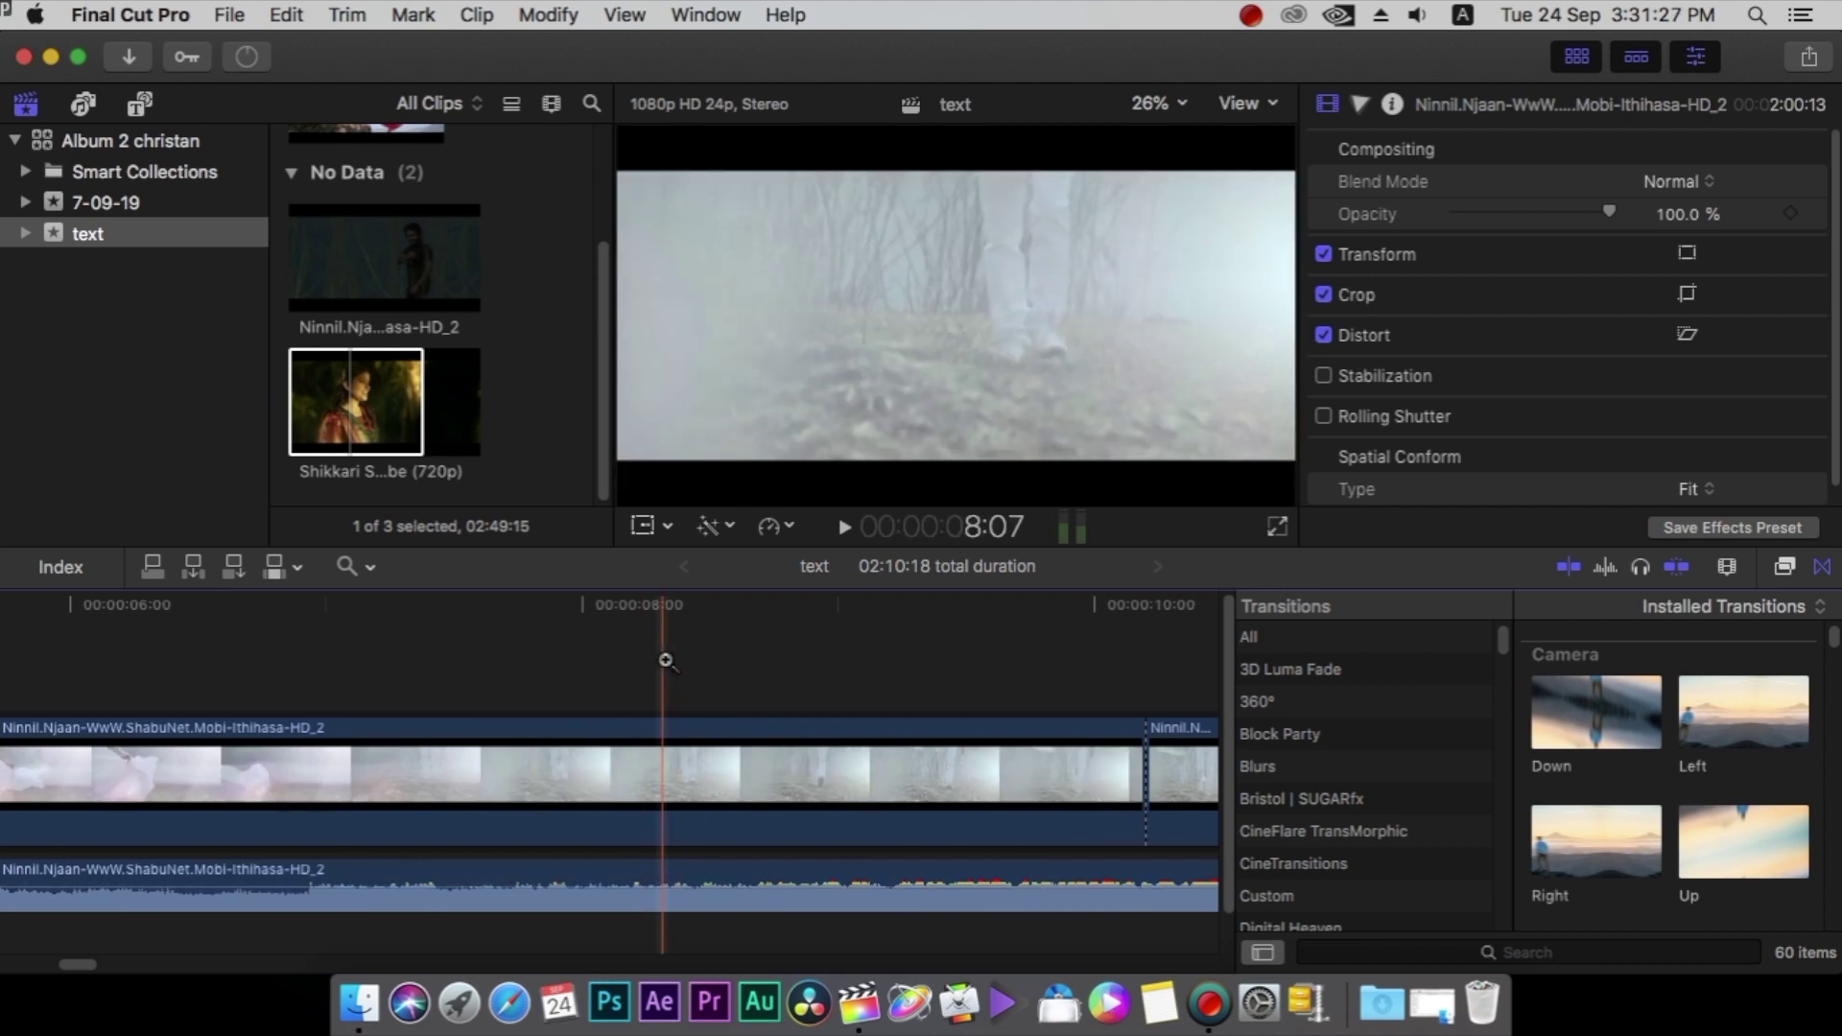
Return to the start of the timeline and zoom in near the boundary between the first two clips.
{"action": "scroll", "coordinate": [1231, 739], "scroll_direction": "down", "scroll_amount": 2}
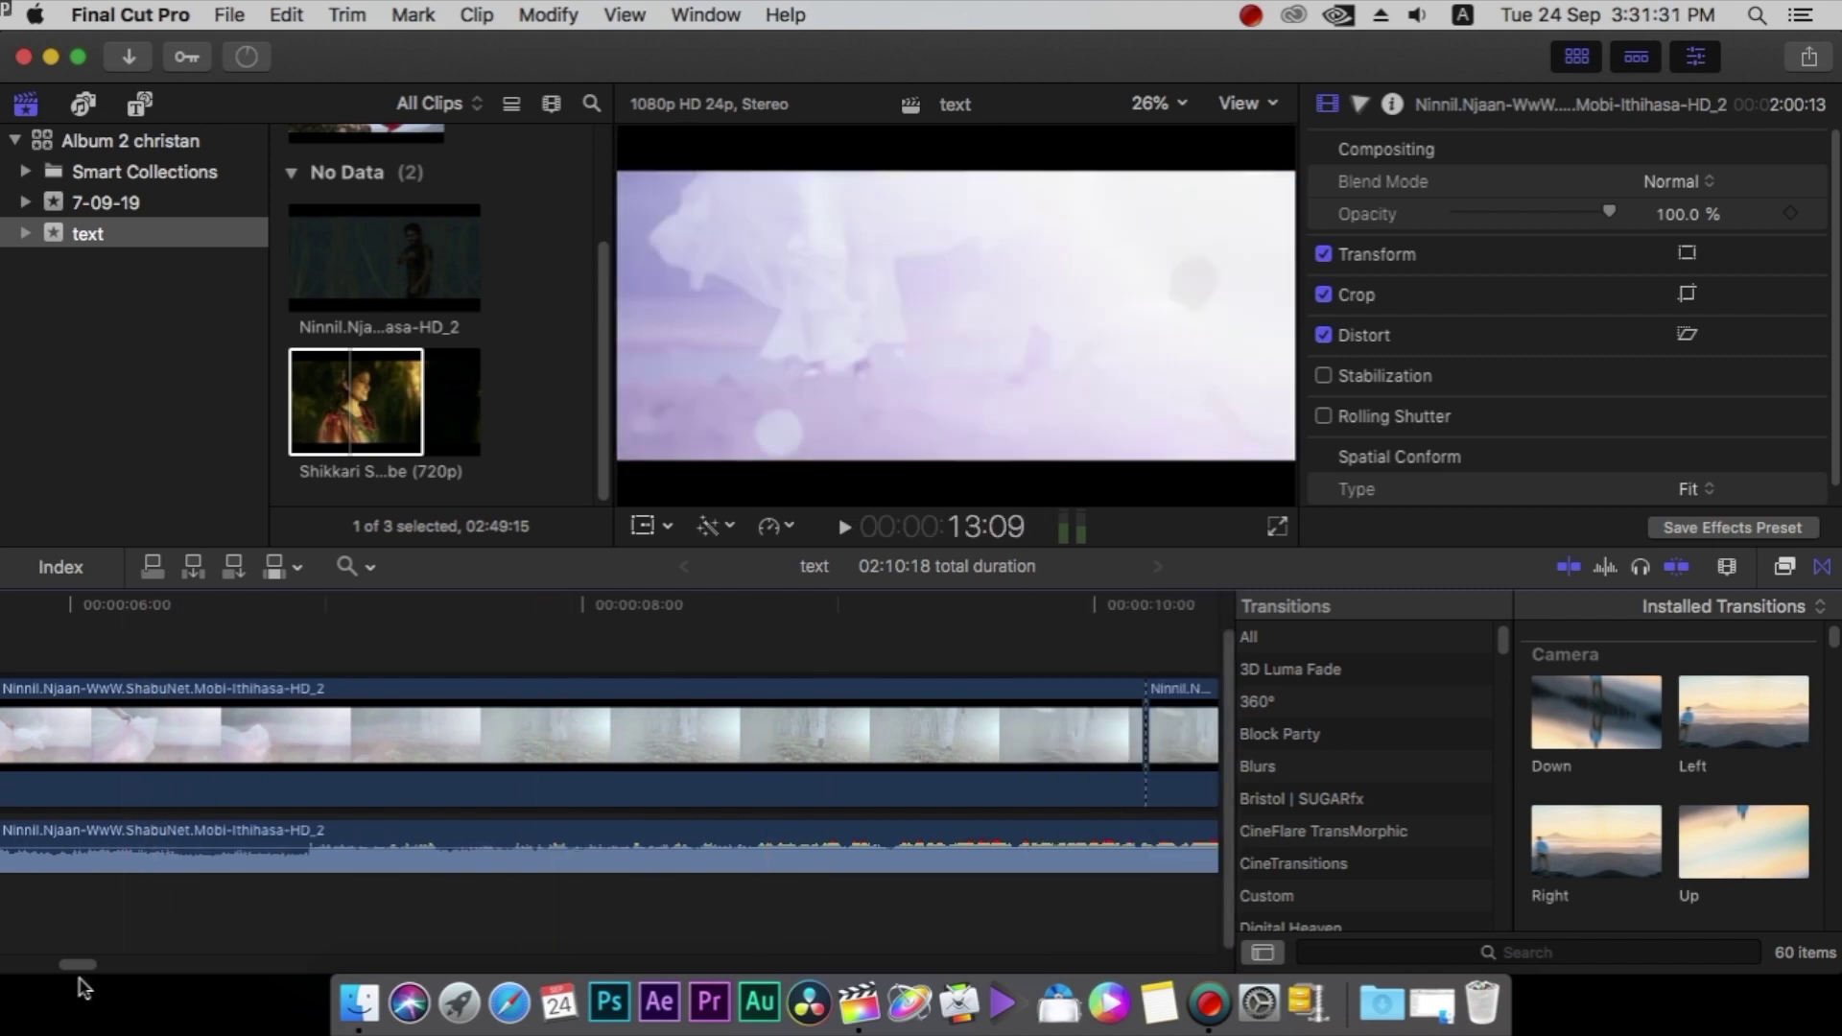
{"action": "left_click_drag", "start_coordinate": [81, 967], "coordinate": [55, 972]}
{"action": "left_click_drag", "start_coordinate": [30, 969], "coordinate": [3, 976]}
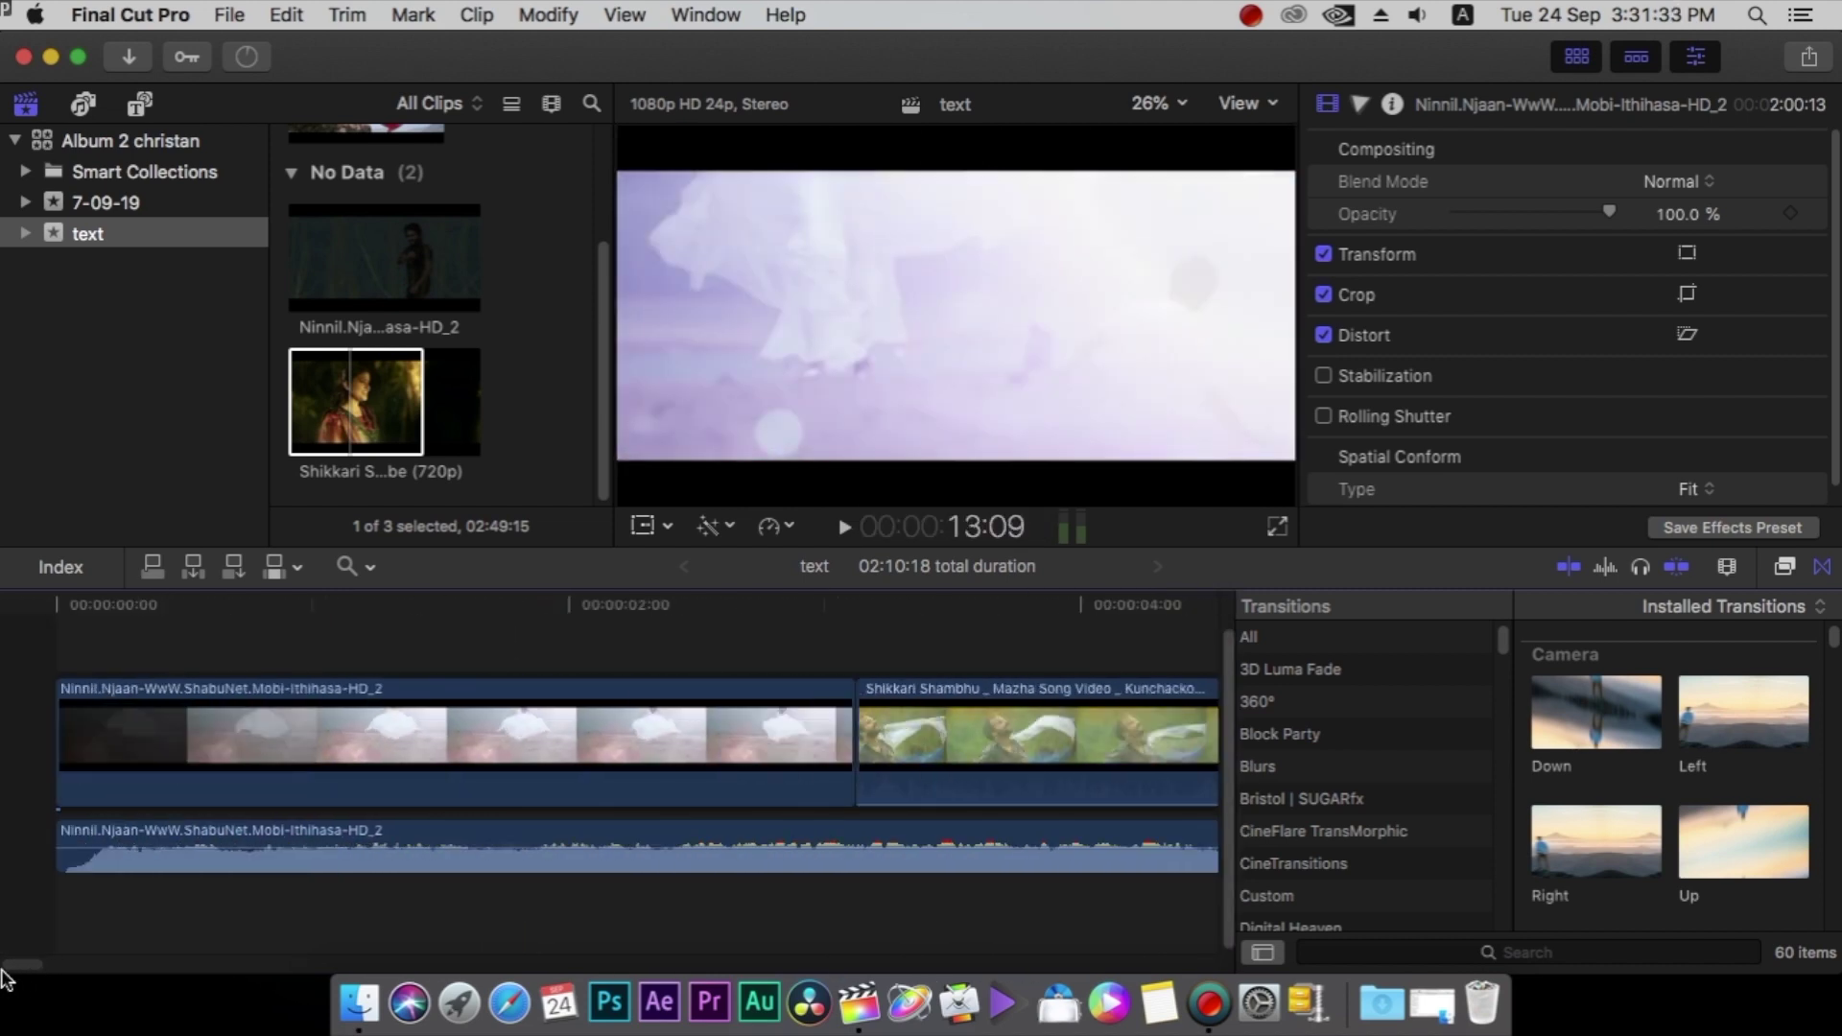
{"action": "key", "text": "z"}
{"action": "left_click", "coordinate": [782, 644]}
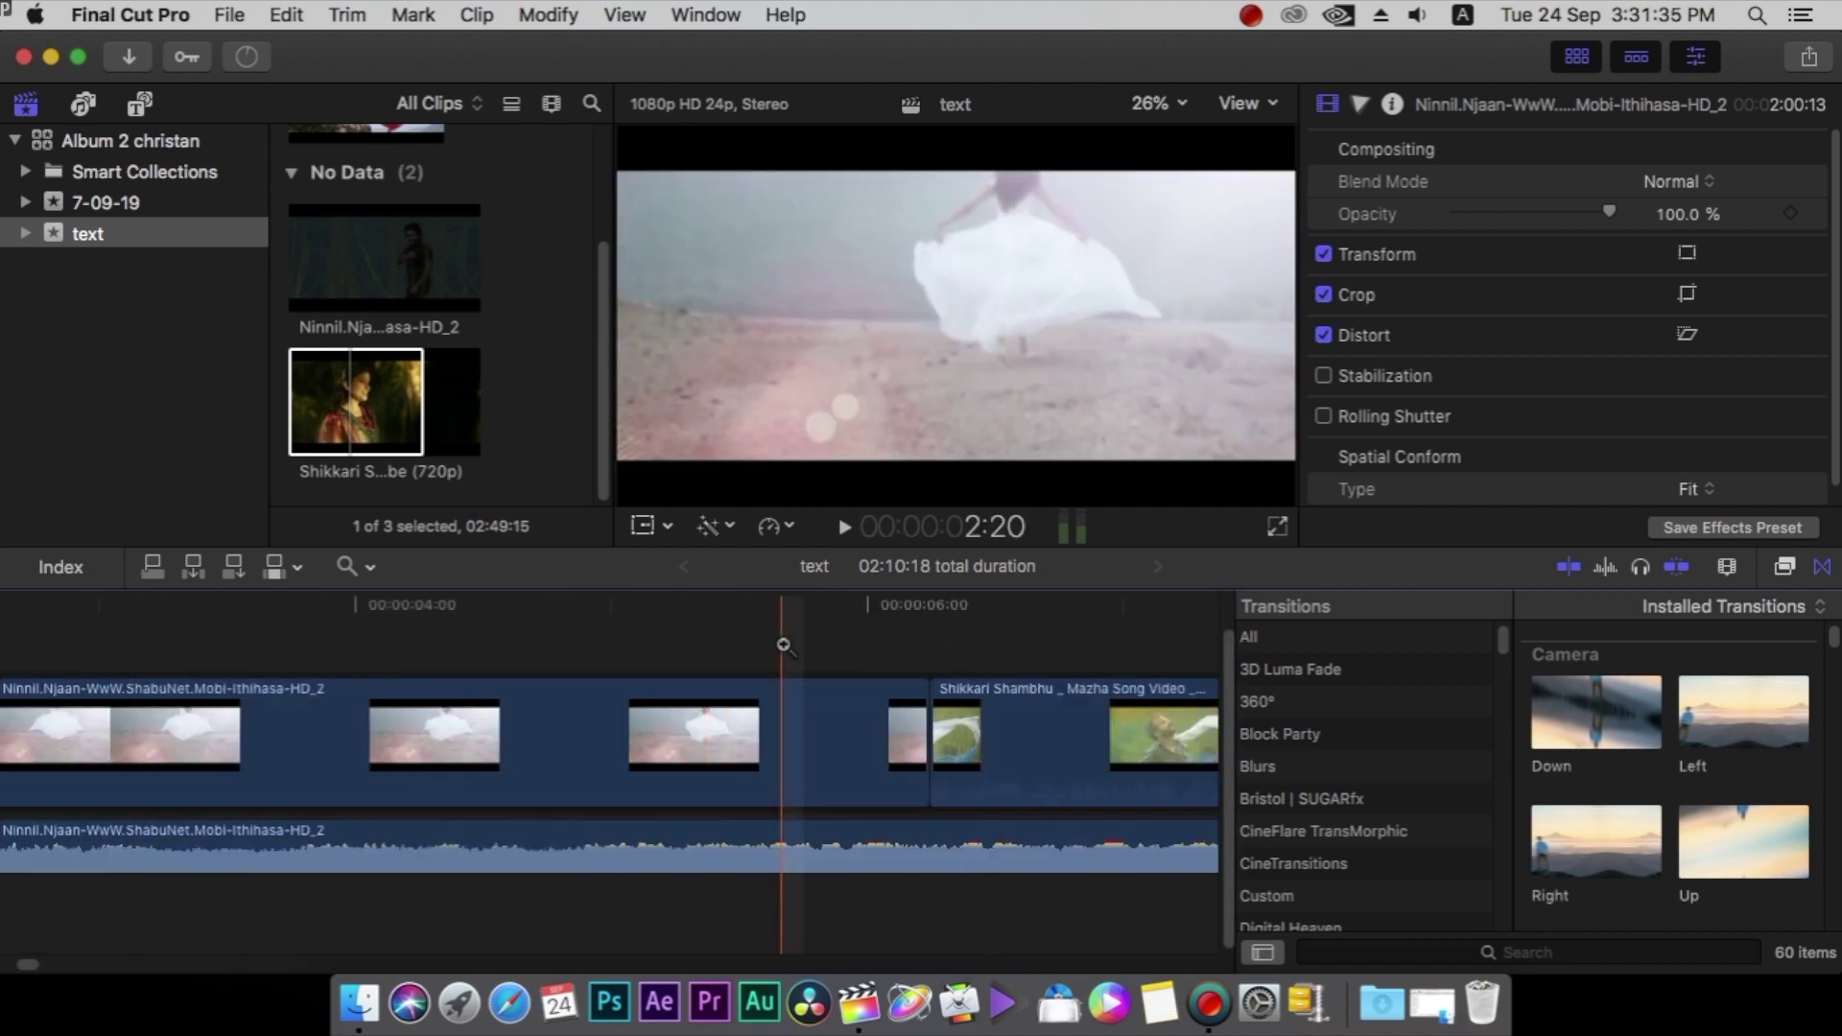
Zoom in further on the first clip, just after the two-second mark.
{"action": "left_click", "coordinate": [371, 570]}
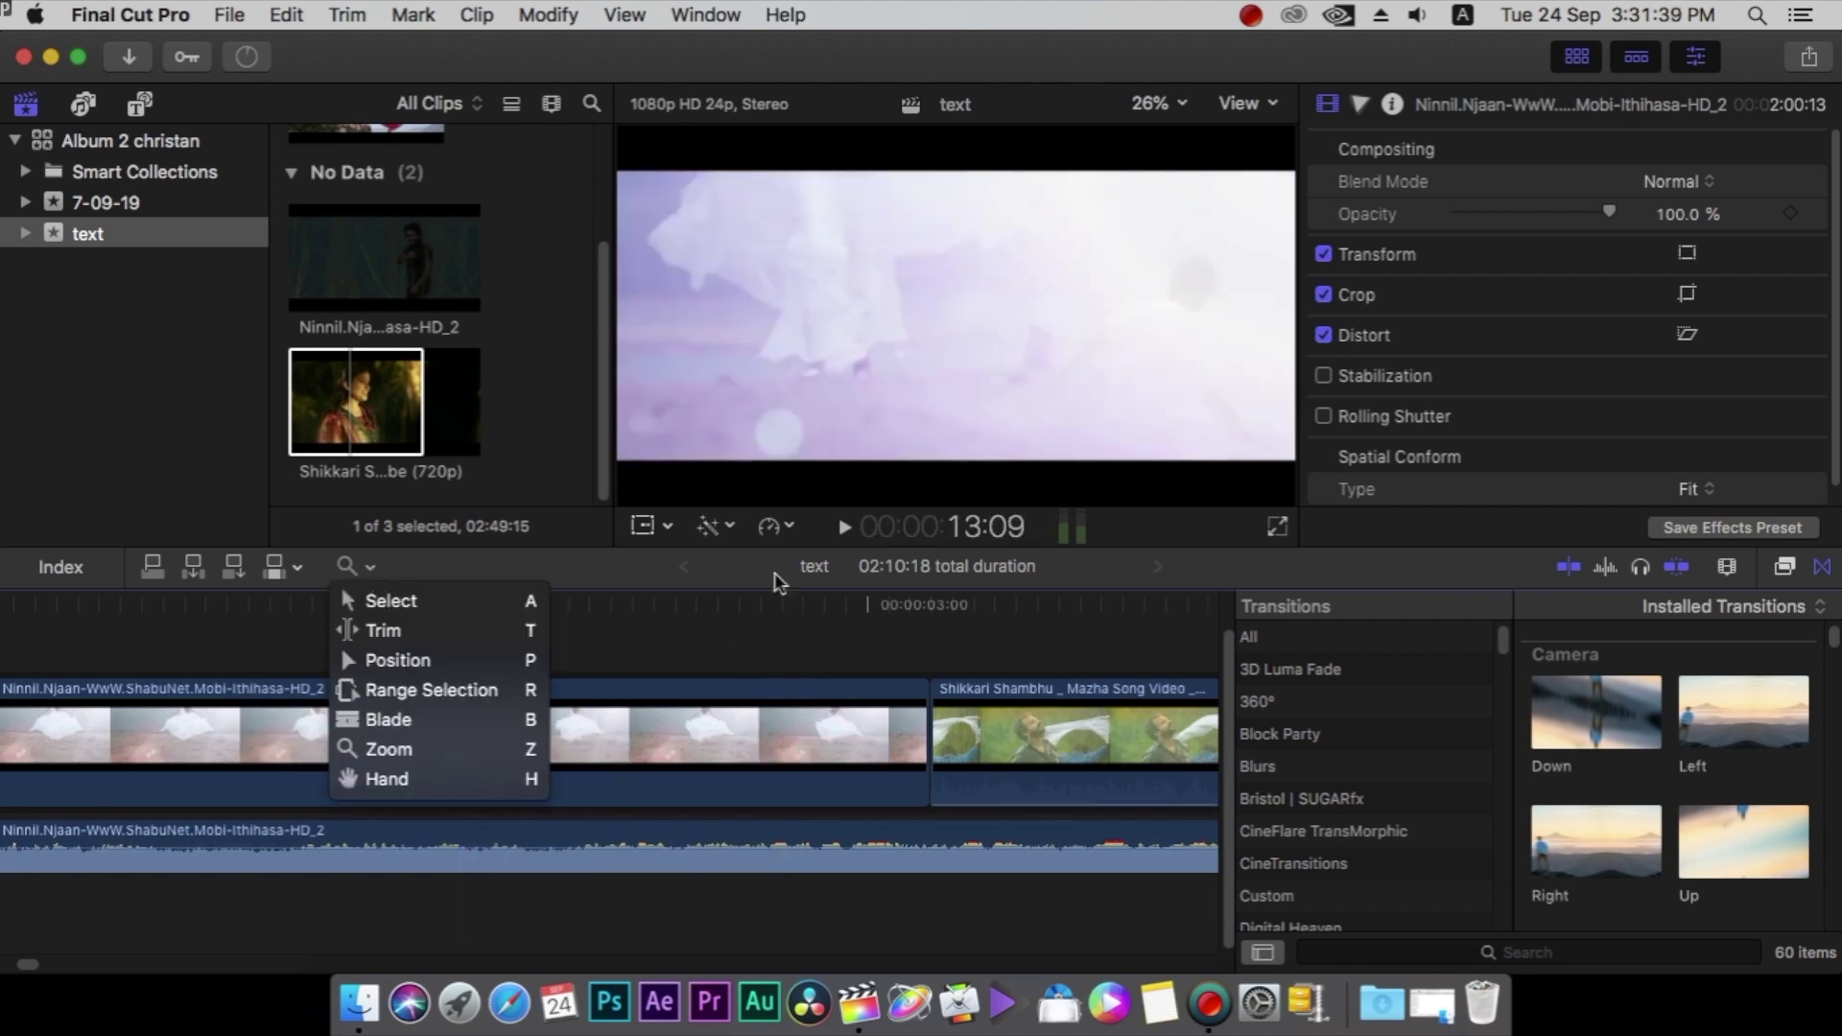
{"action": "left_click", "coordinate": [797, 642]}
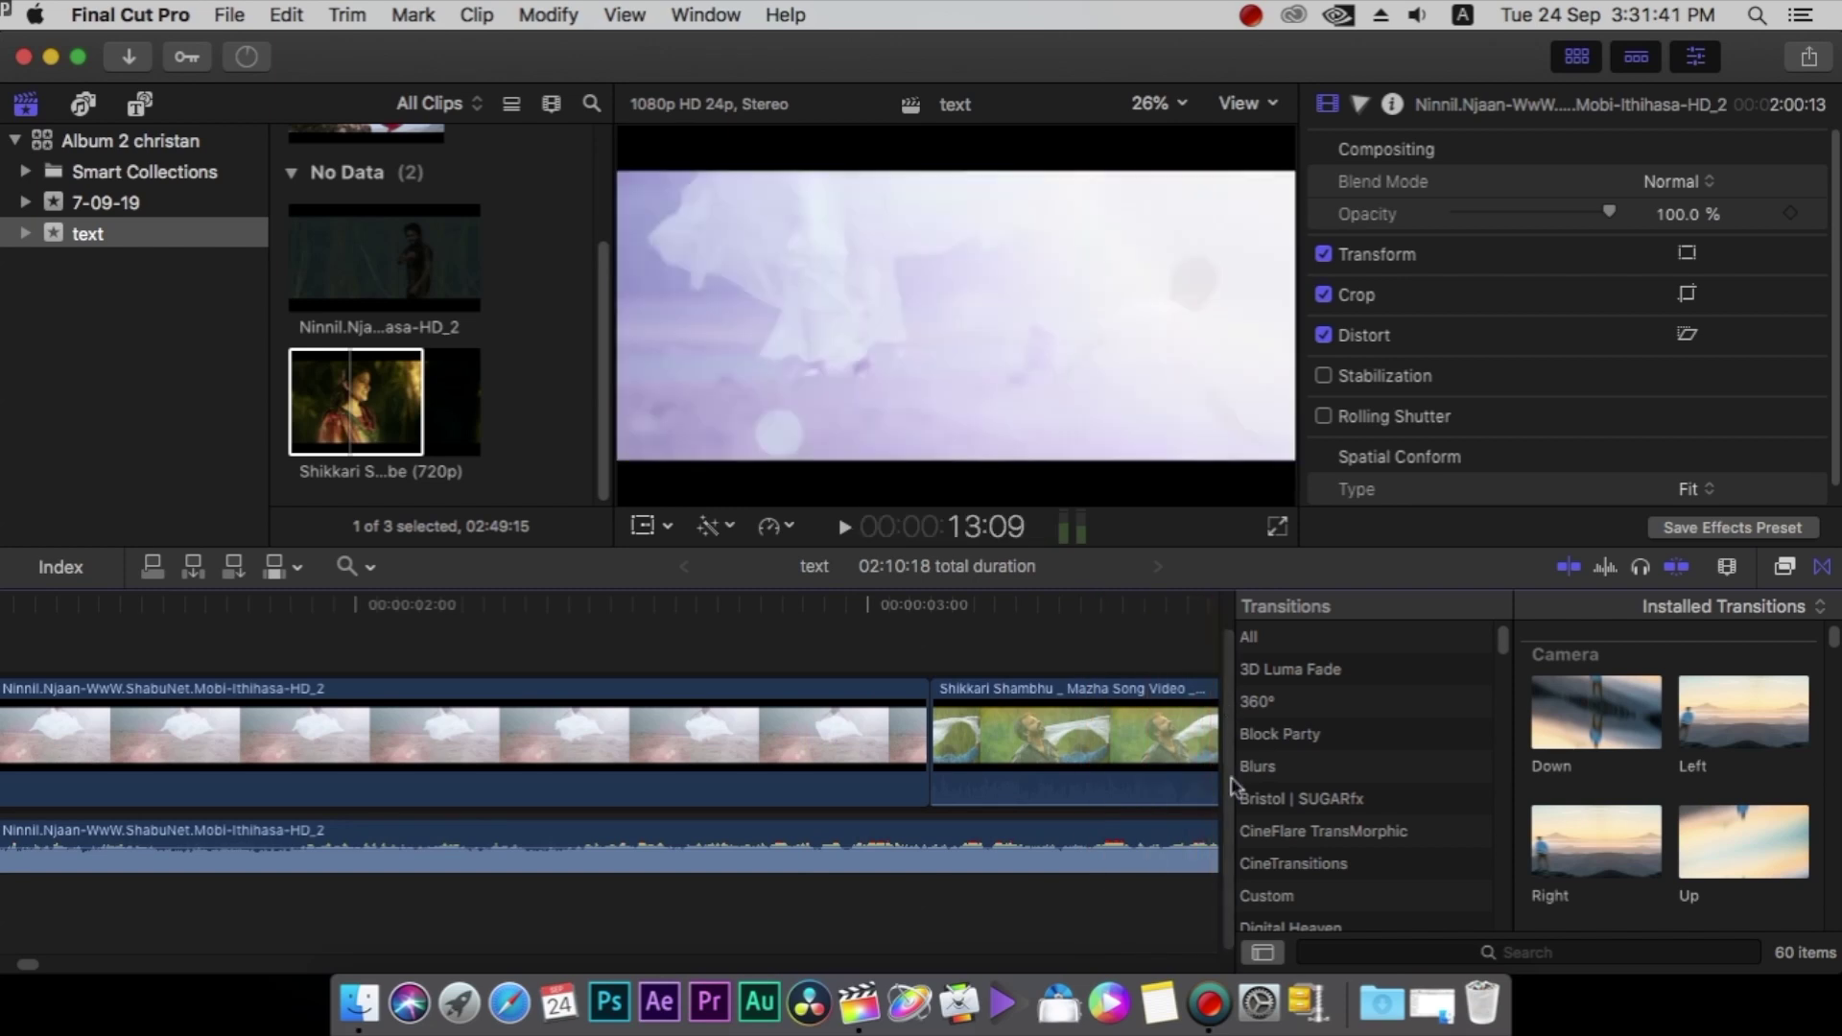
{"action": "left_click_drag", "start_coordinate": [1229, 740], "coordinate": [1220, 665]}
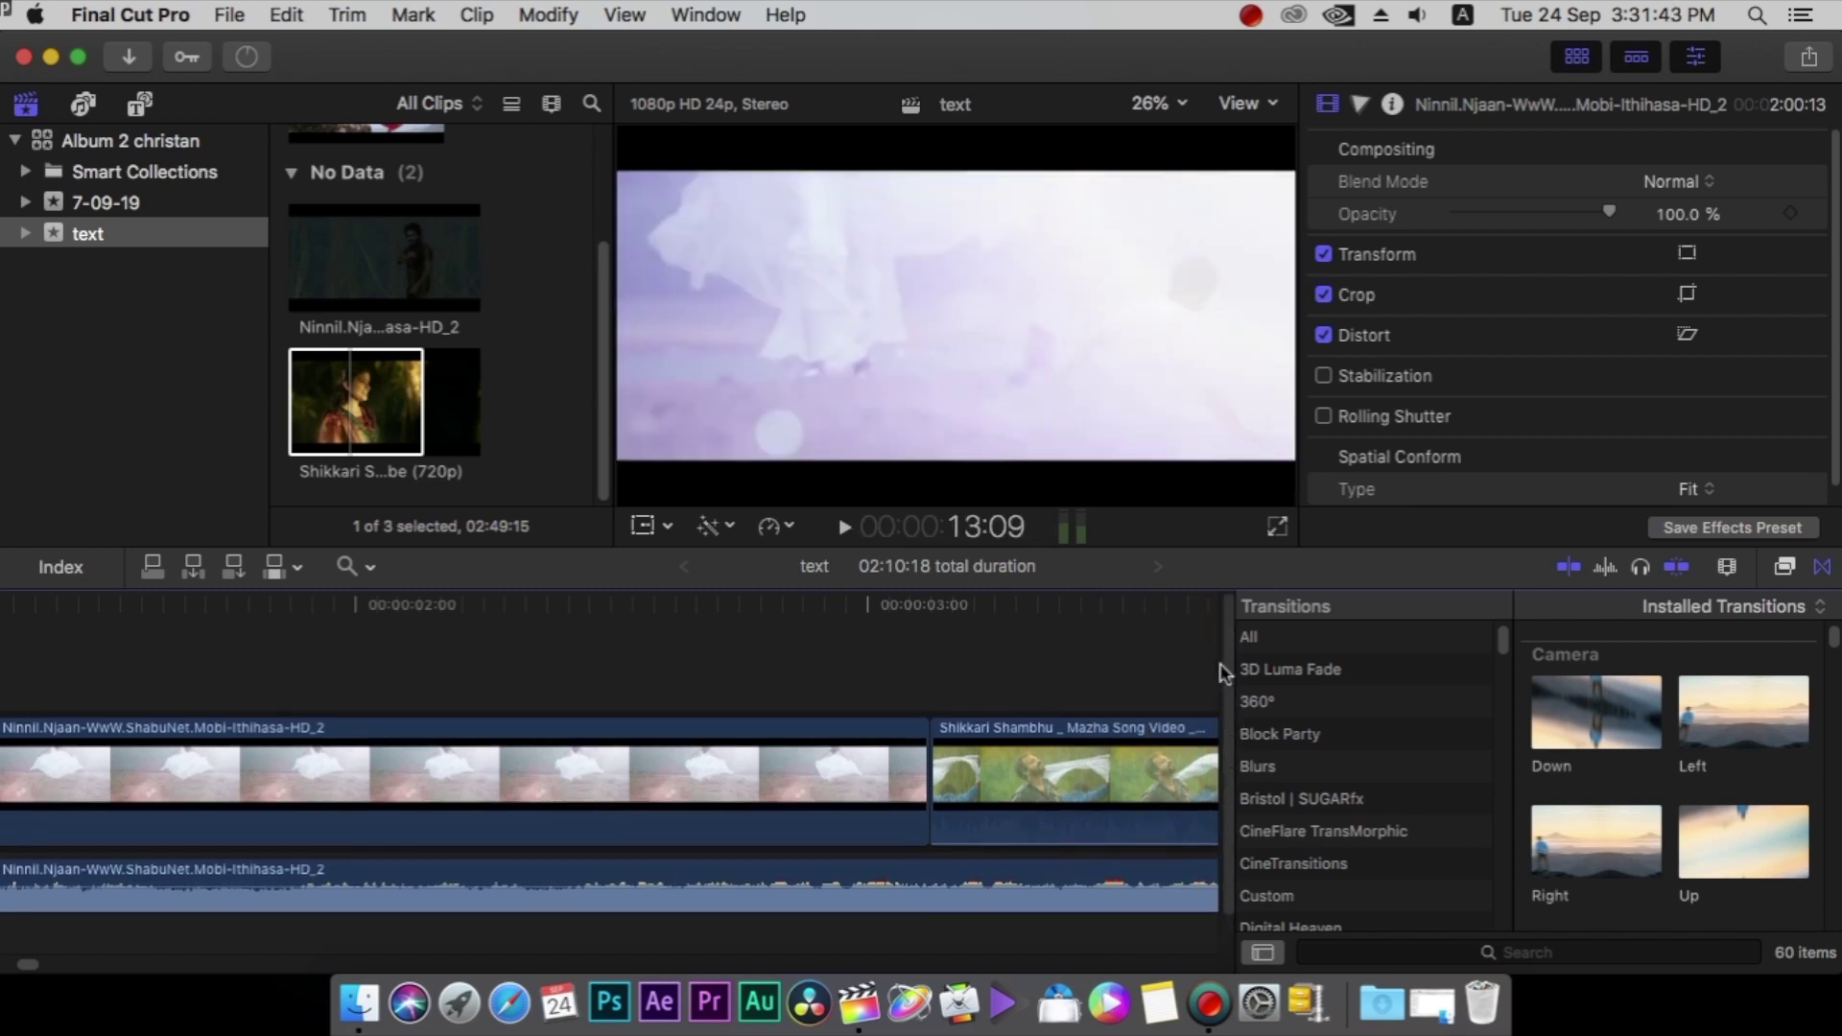
{"action": "scroll", "coordinate": [1227, 675], "scroll_direction": "down", "scroll_amount": 2}
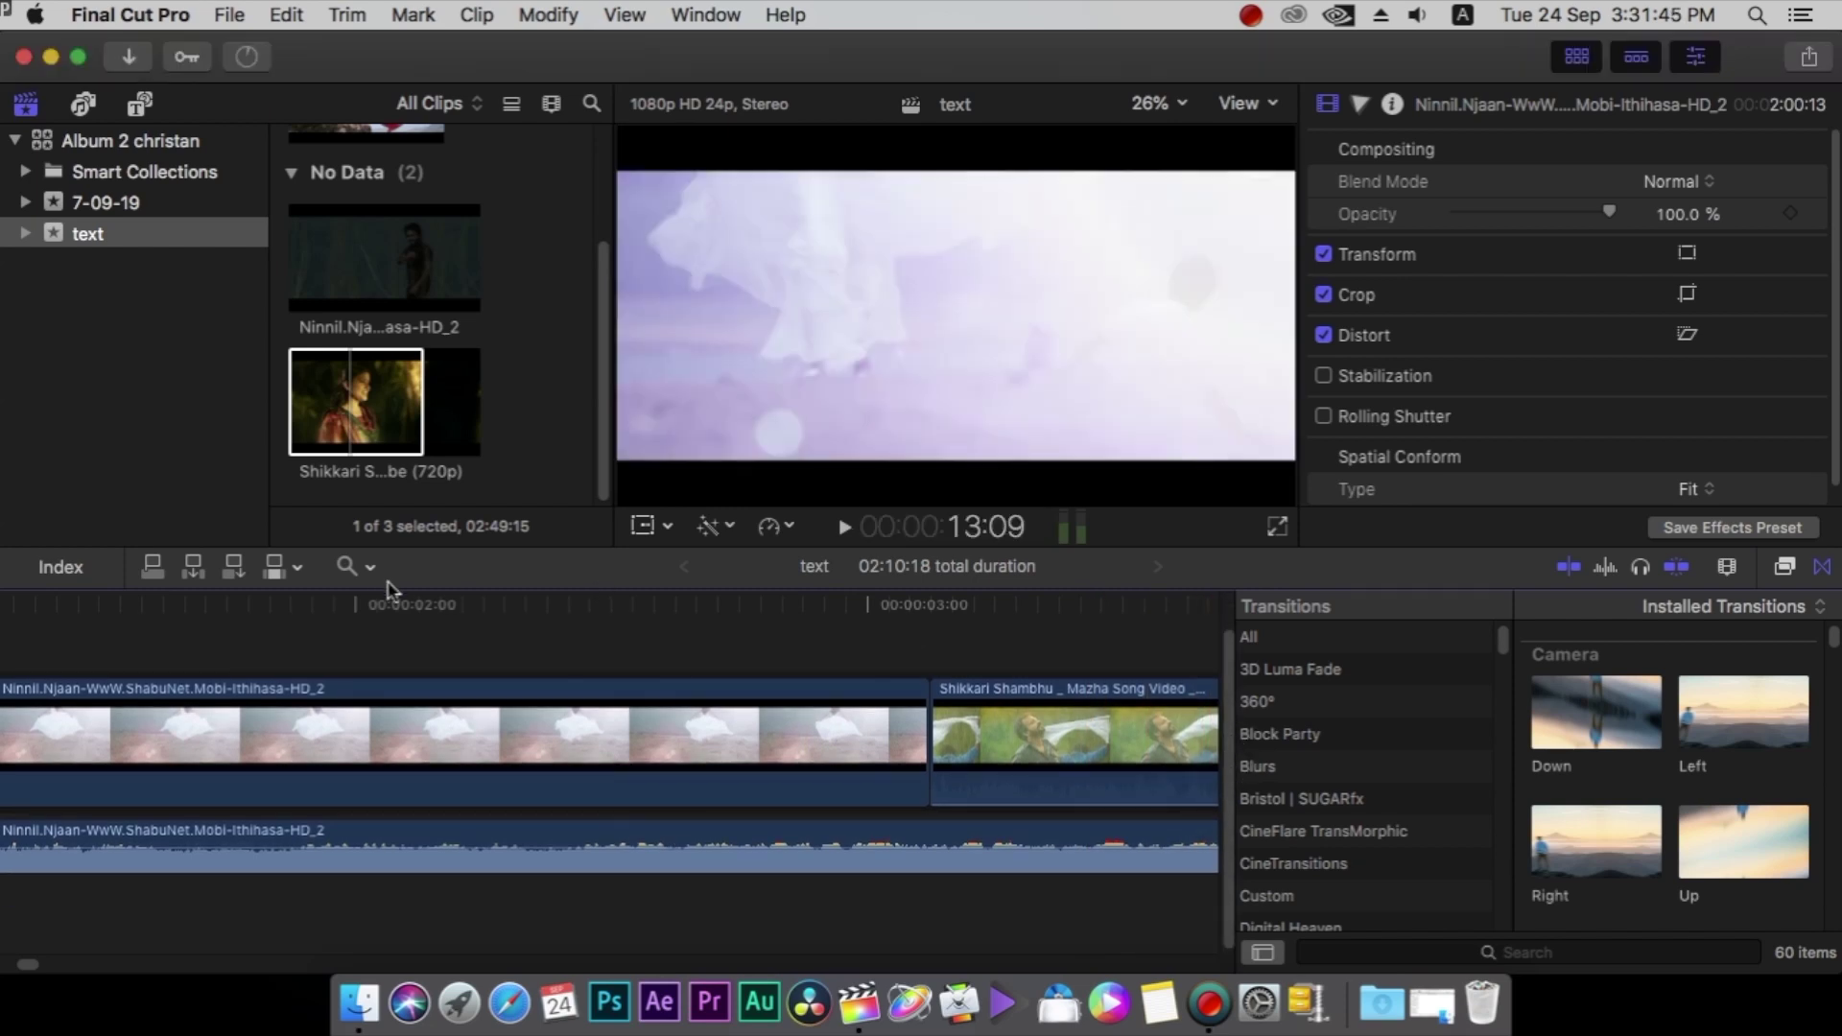
{"action": "key", "text": "super+equal"}
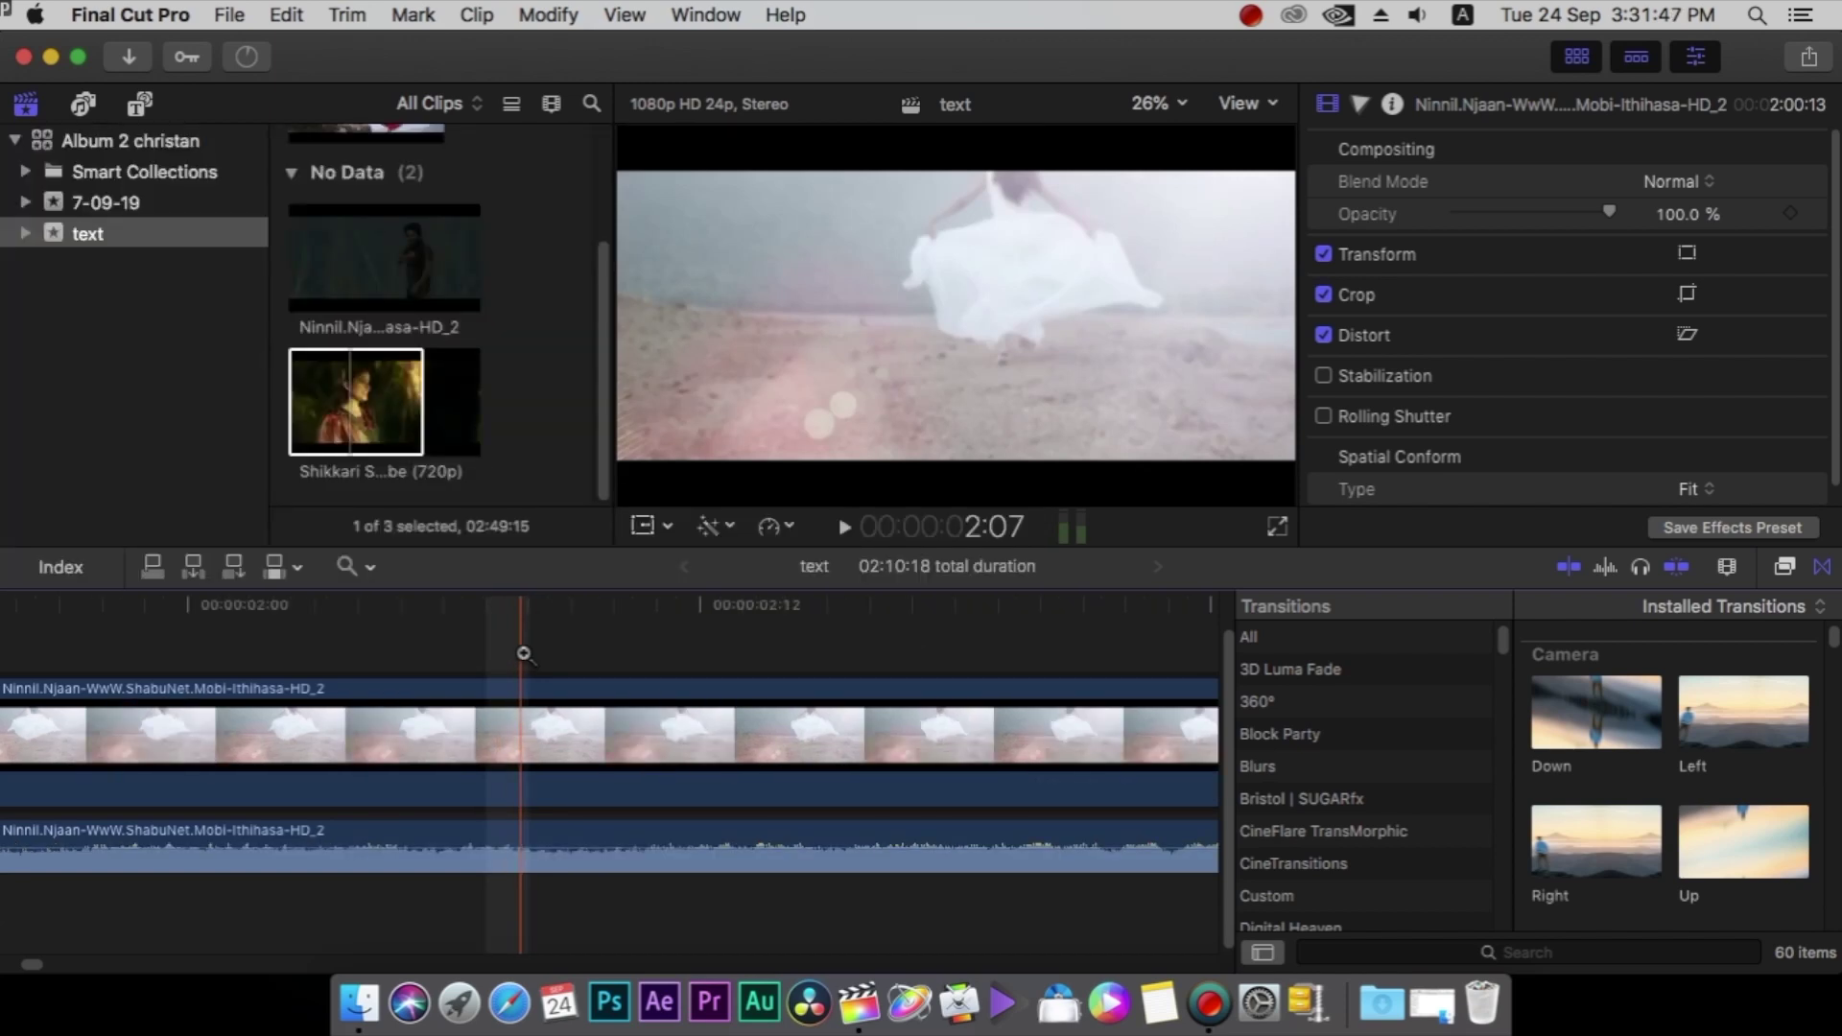
Zoom in once more on the first clip around 2:07, and zoom the timeline back out to show roughly its first 40 seconds.
{"action": "left_click", "coordinate": [523, 653]}
{"action": "left_click", "coordinate": [523, 654]}
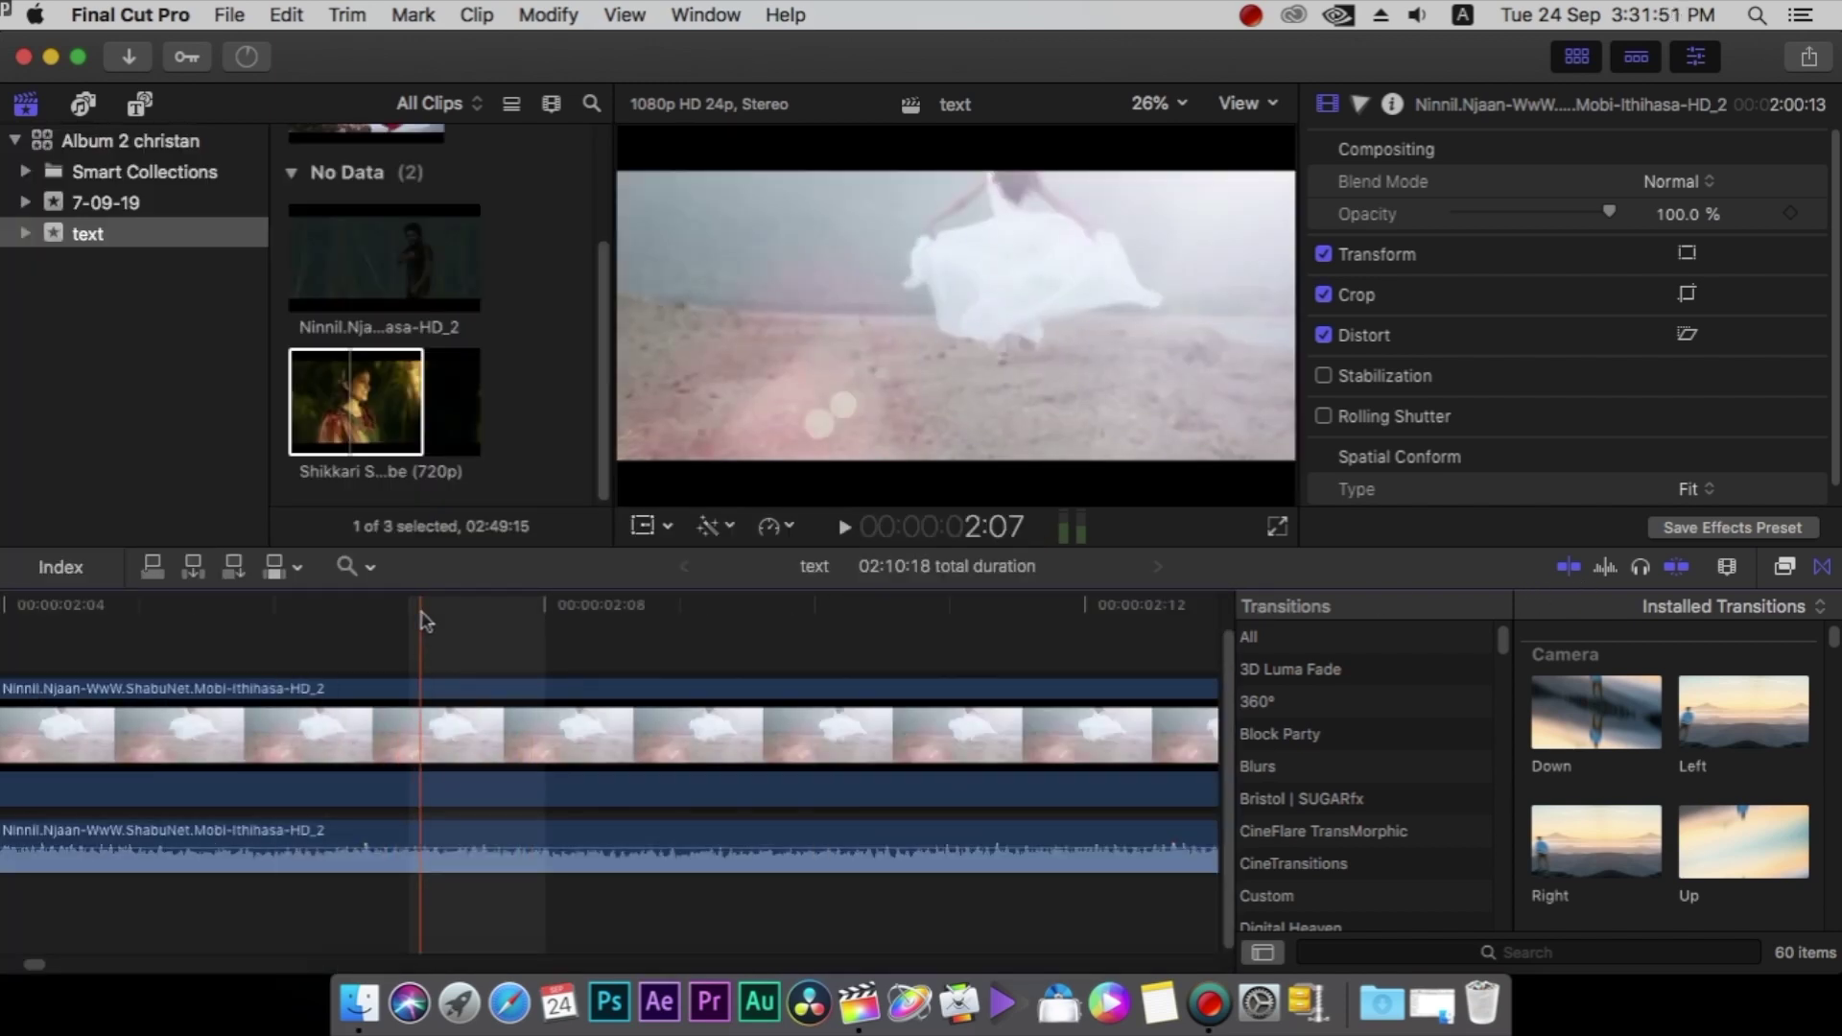
{"action": "key", "text": "shift+z"}
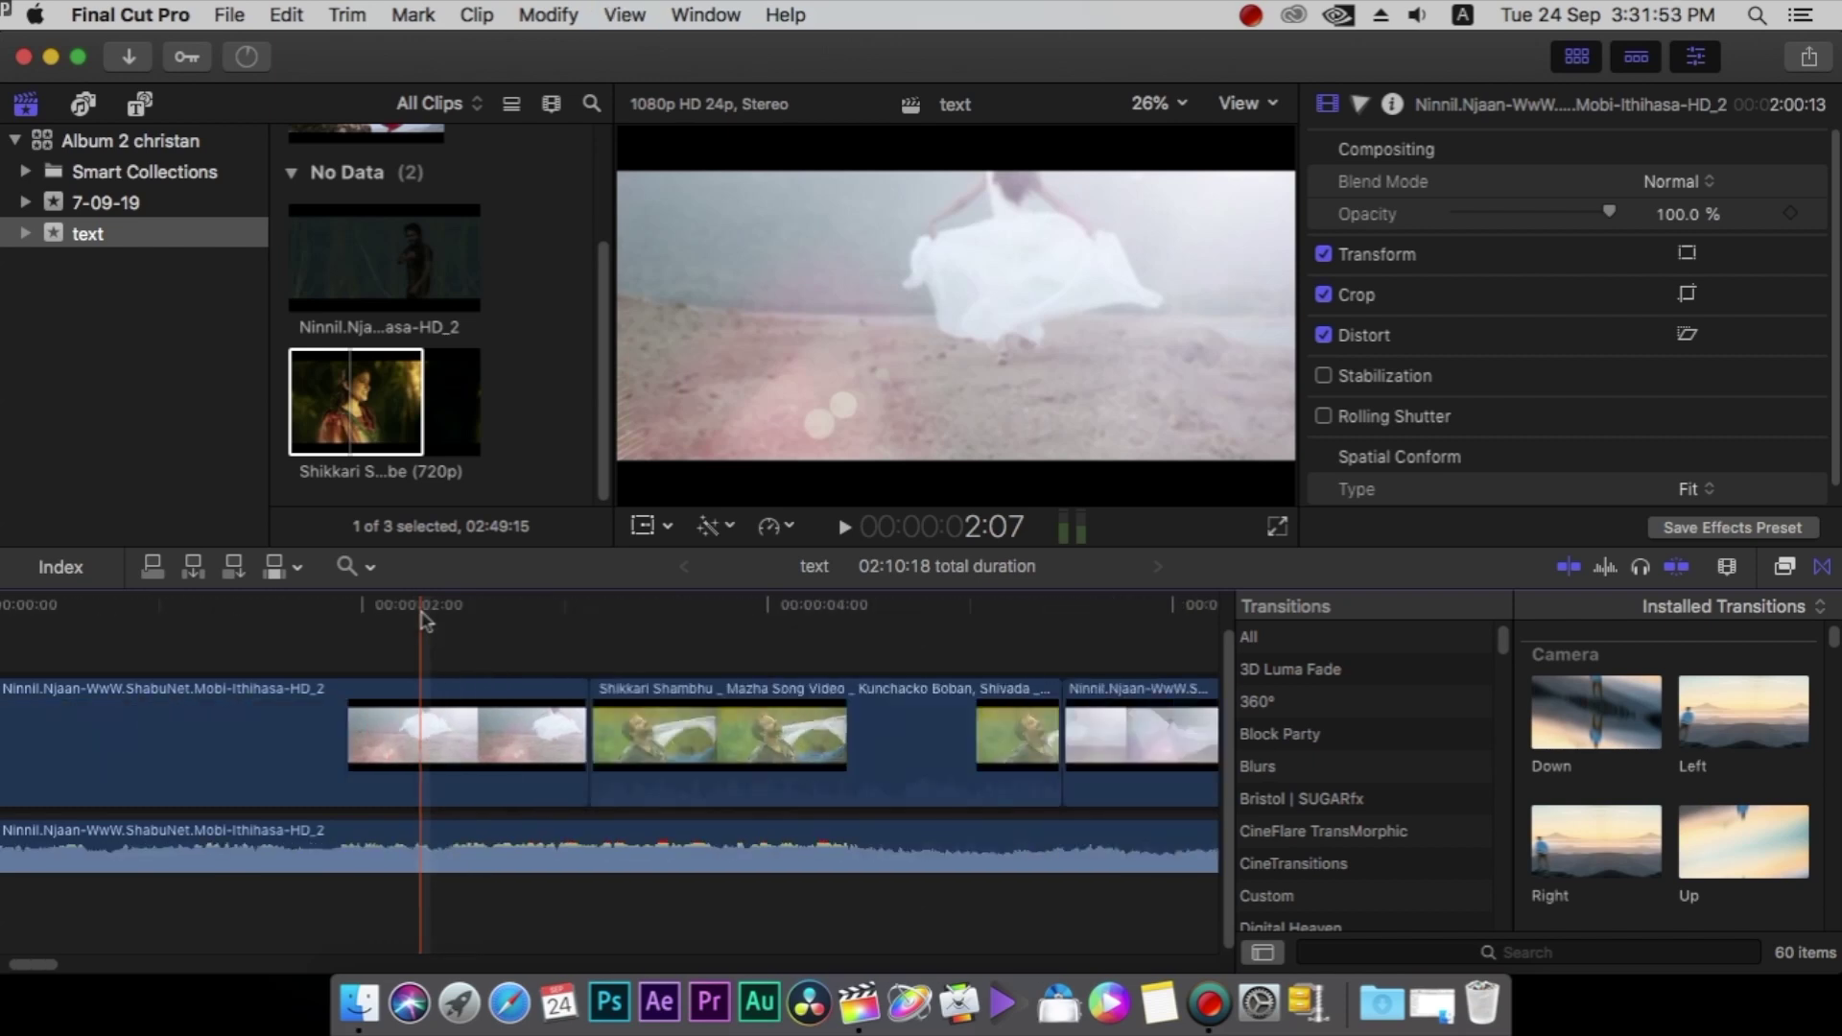
{"action": "key", "text": "super+minus"}
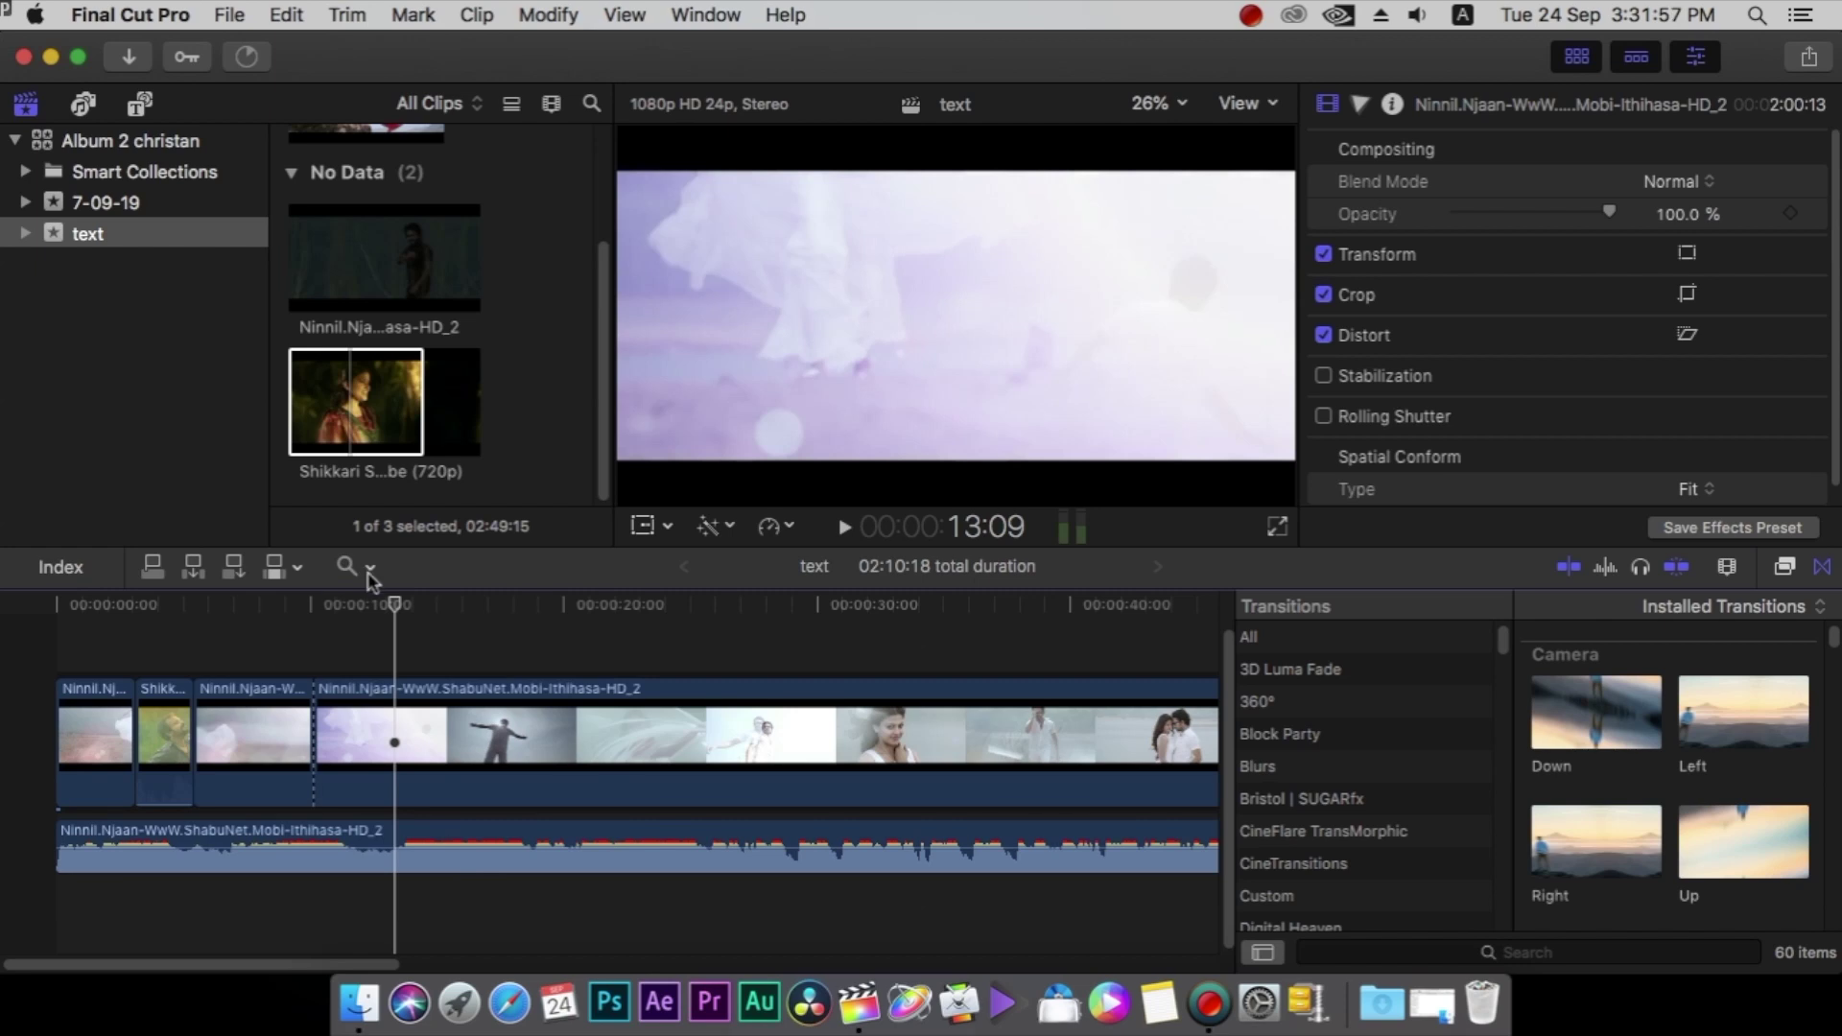
Switch to the Hand tool and pan the timeline forward to the end of the last clip, just past 2:10:00.
{"action": "left_click", "coordinate": [369, 574]}
{"action": "left_click", "coordinate": [431, 779]}
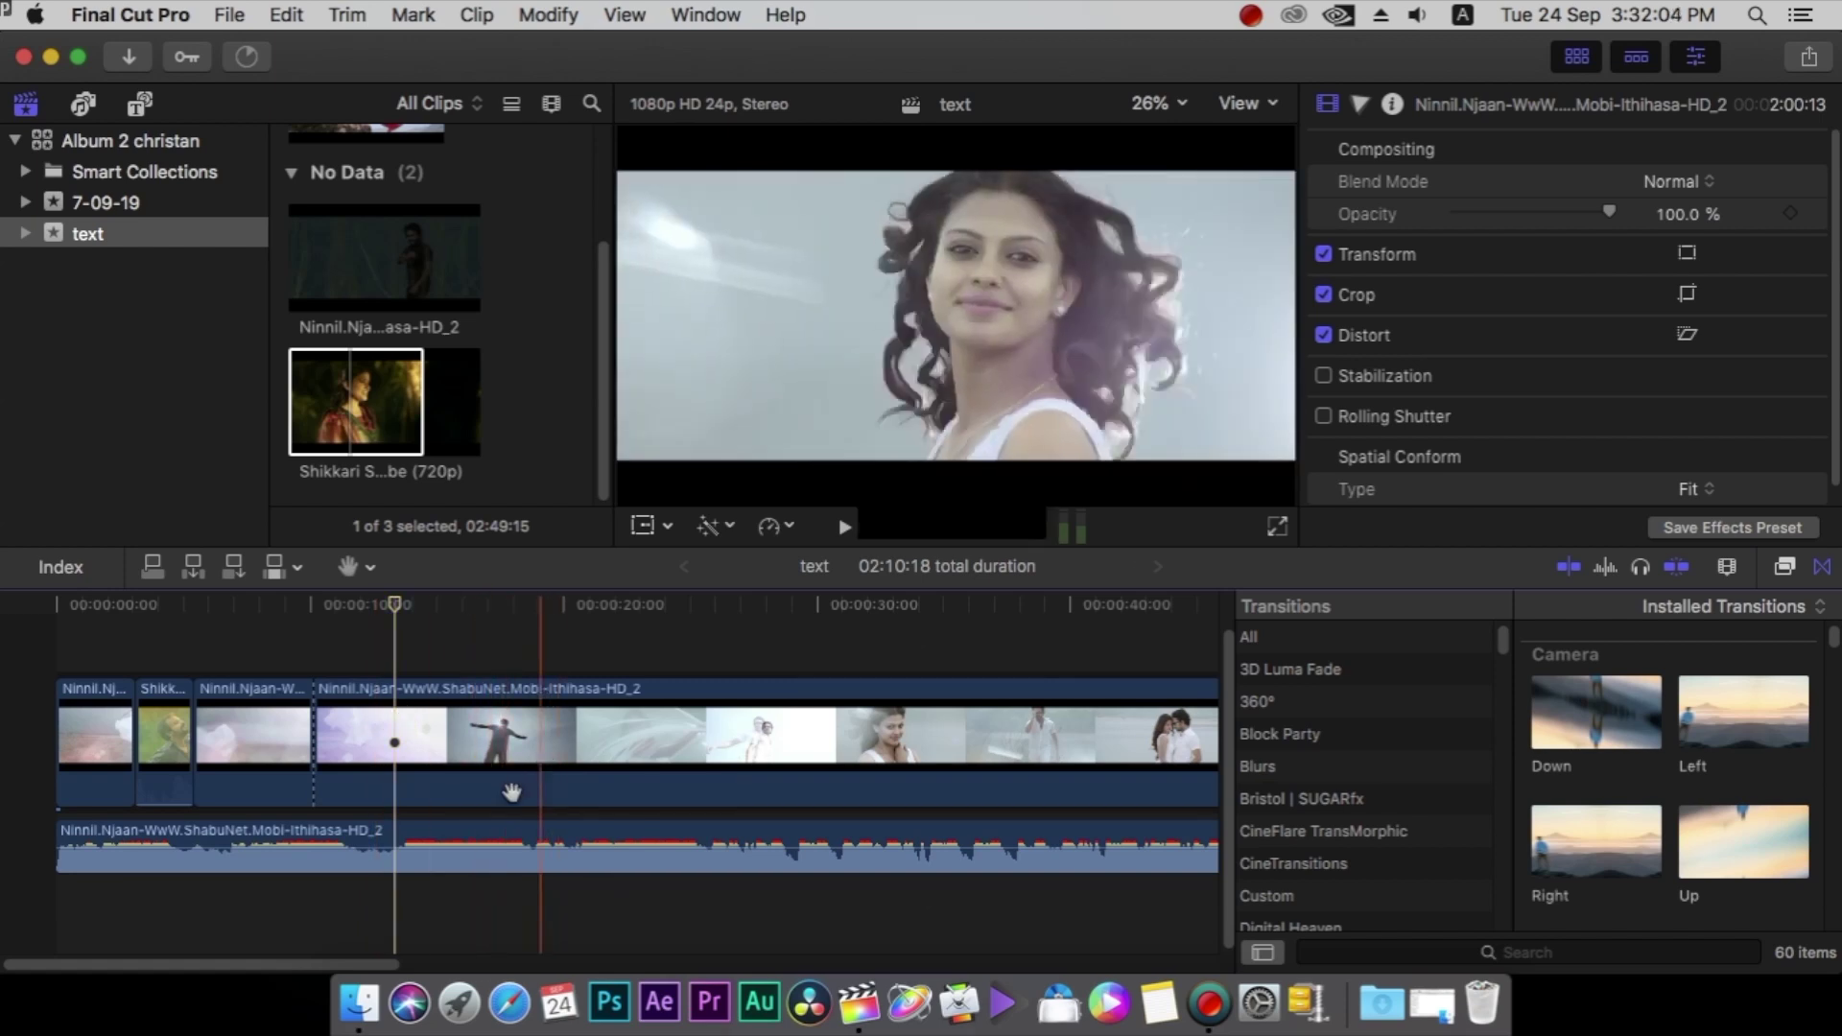
{"action": "left_click_drag", "start_coordinate": [603, 661], "coordinate": [247, 699]}
{"action": "left_click_drag", "start_coordinate": [658, 687], "coordinate": [308, 721]}
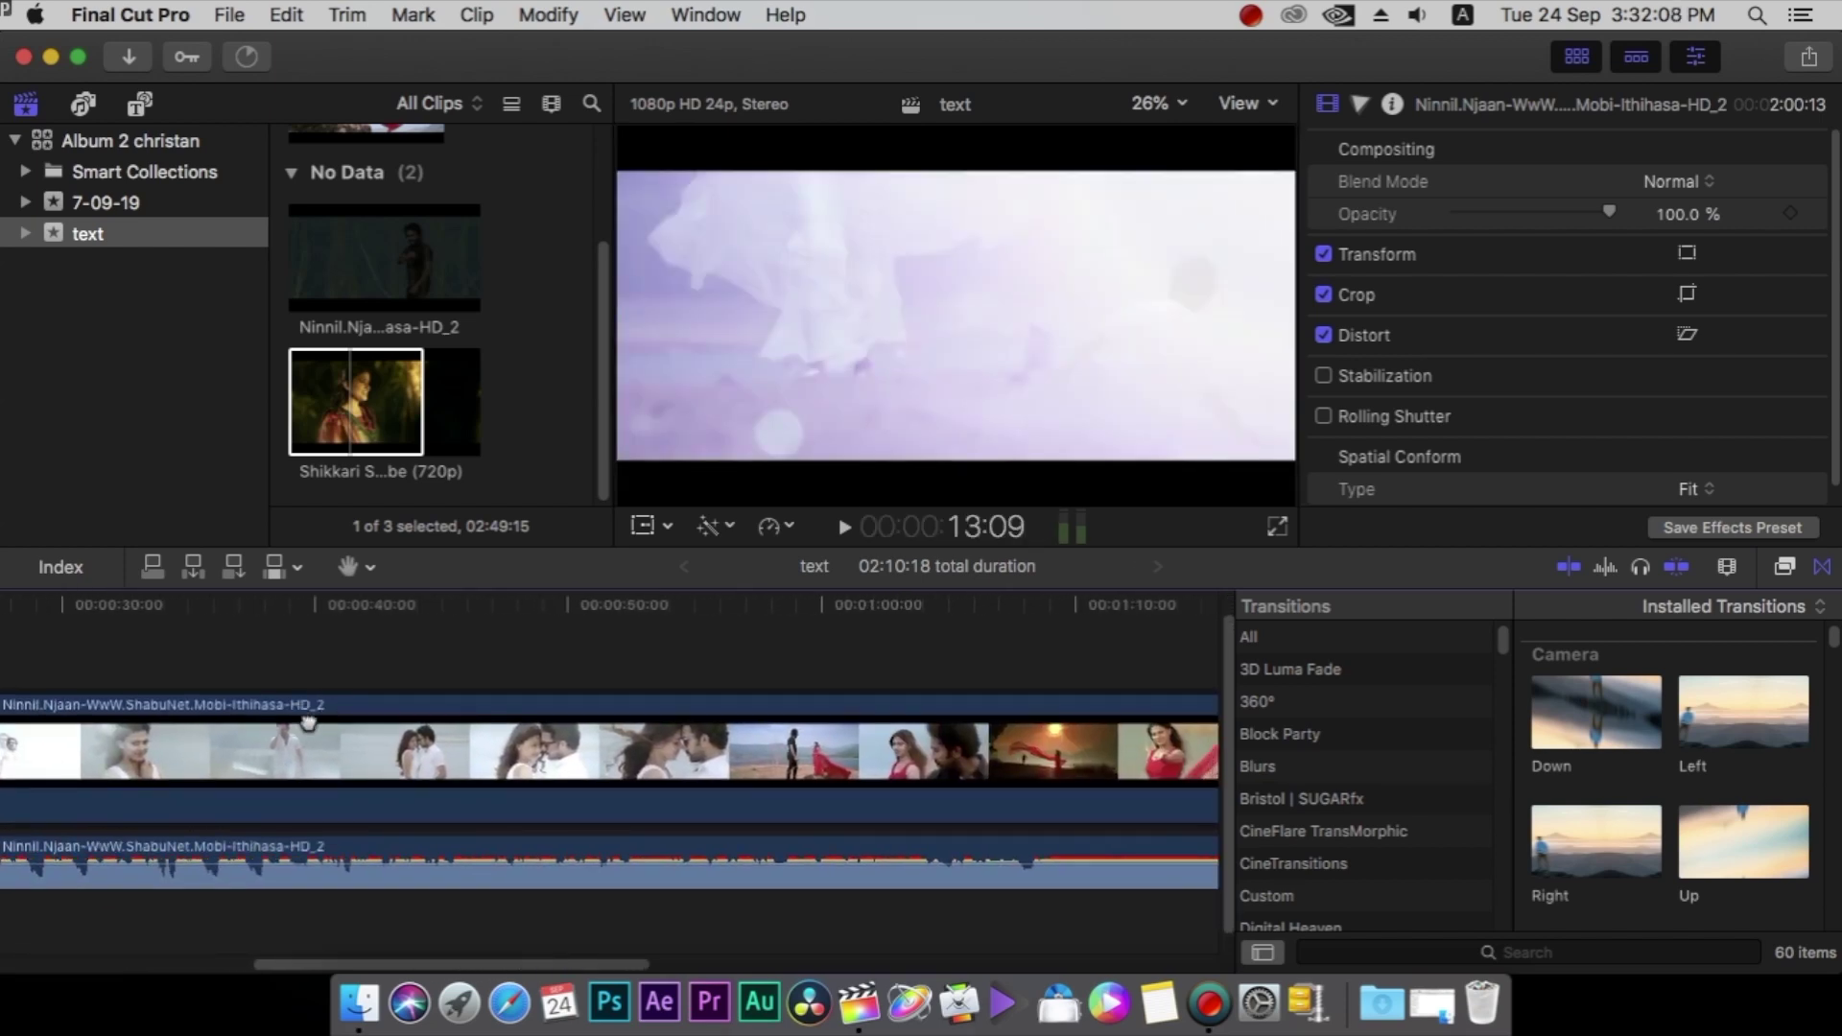
{"action": "left_click_drag", "start_coordinate": [639, 705], "coordinate": [331, 746]}
{"action": "left_click_drag", "start_coordinate": [585, 692], "coordinate": [346, 754]}
{"action": "left_click_drag", "start_coordinate": [465, 699], "coordinate": [976, 729]}
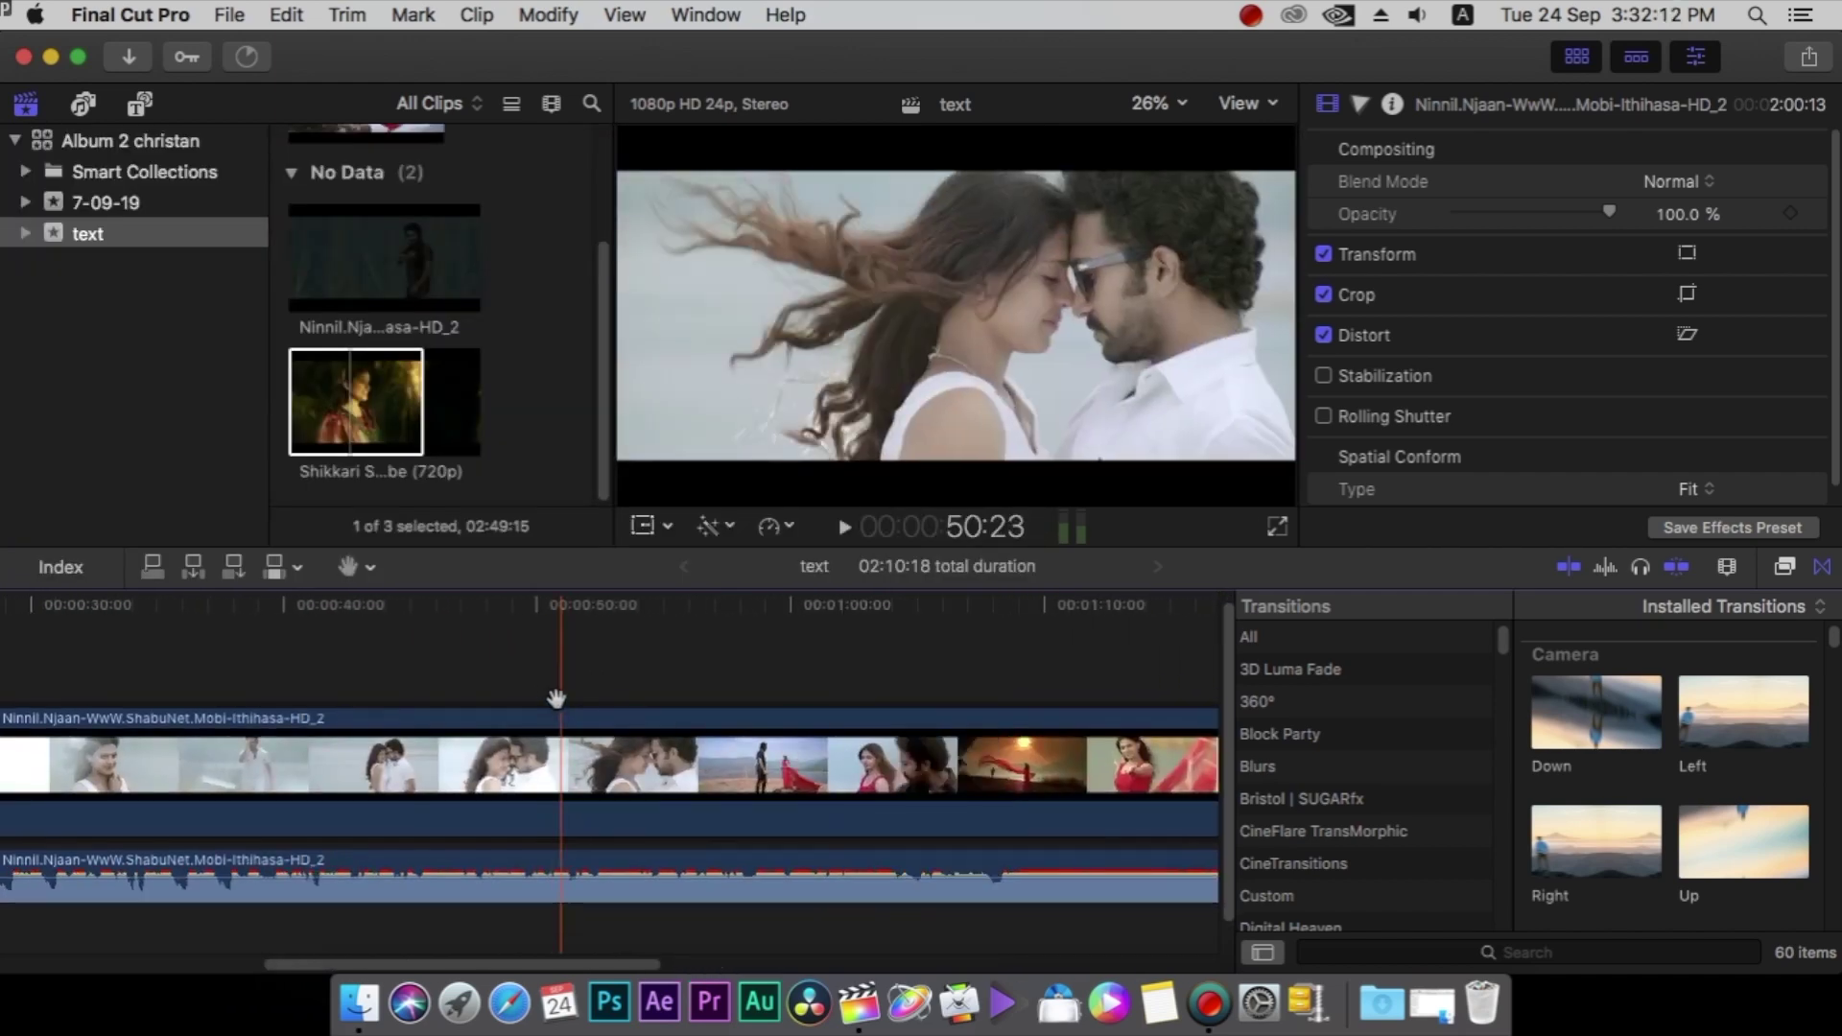
{"action": "left_click_drag", "start_coordinate": [560, 699], "coordinate": [688, 712]}
{"action": "left_click_drag", "start_coordinate": [834, 789], "coordinate": [357, 755]}
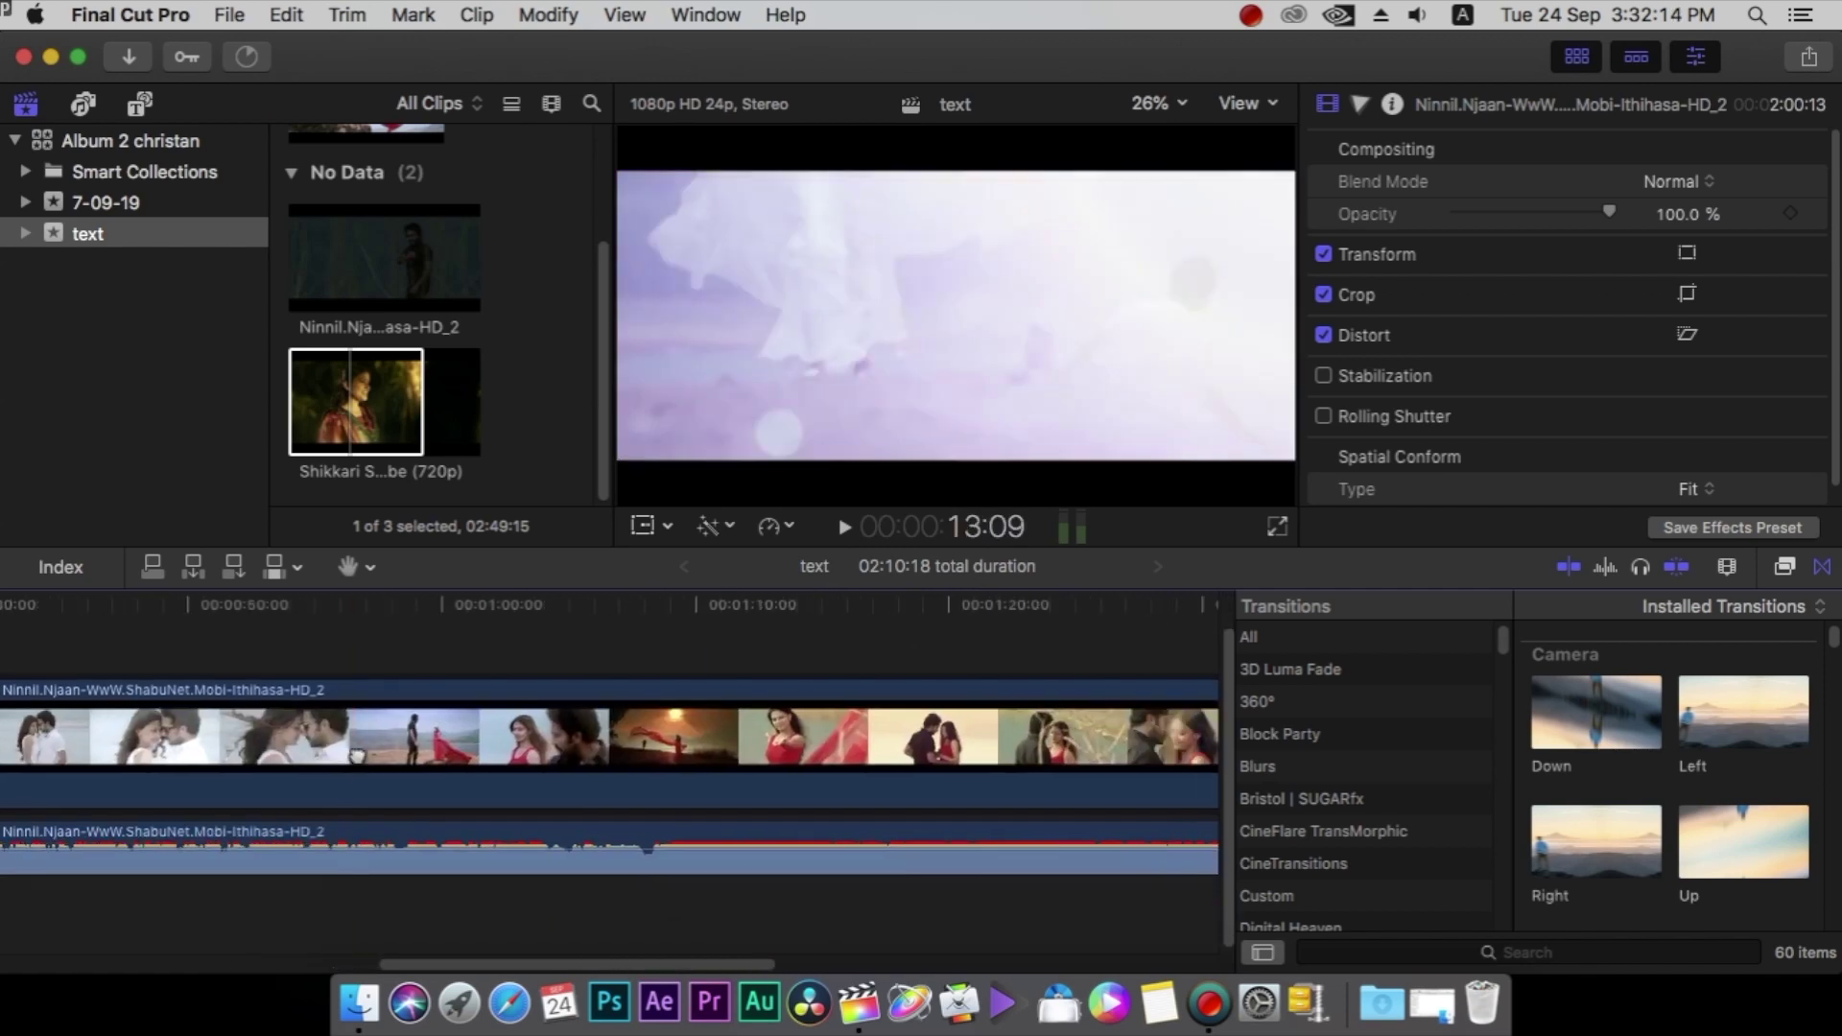
{"action": "left_click_drag", "start_coordinate": [1019, 726], "coordinate": [549, 803]}
{"action": "left_click_drag", "start_coordinate": [980, 803], "coordinate": [352, 842]}
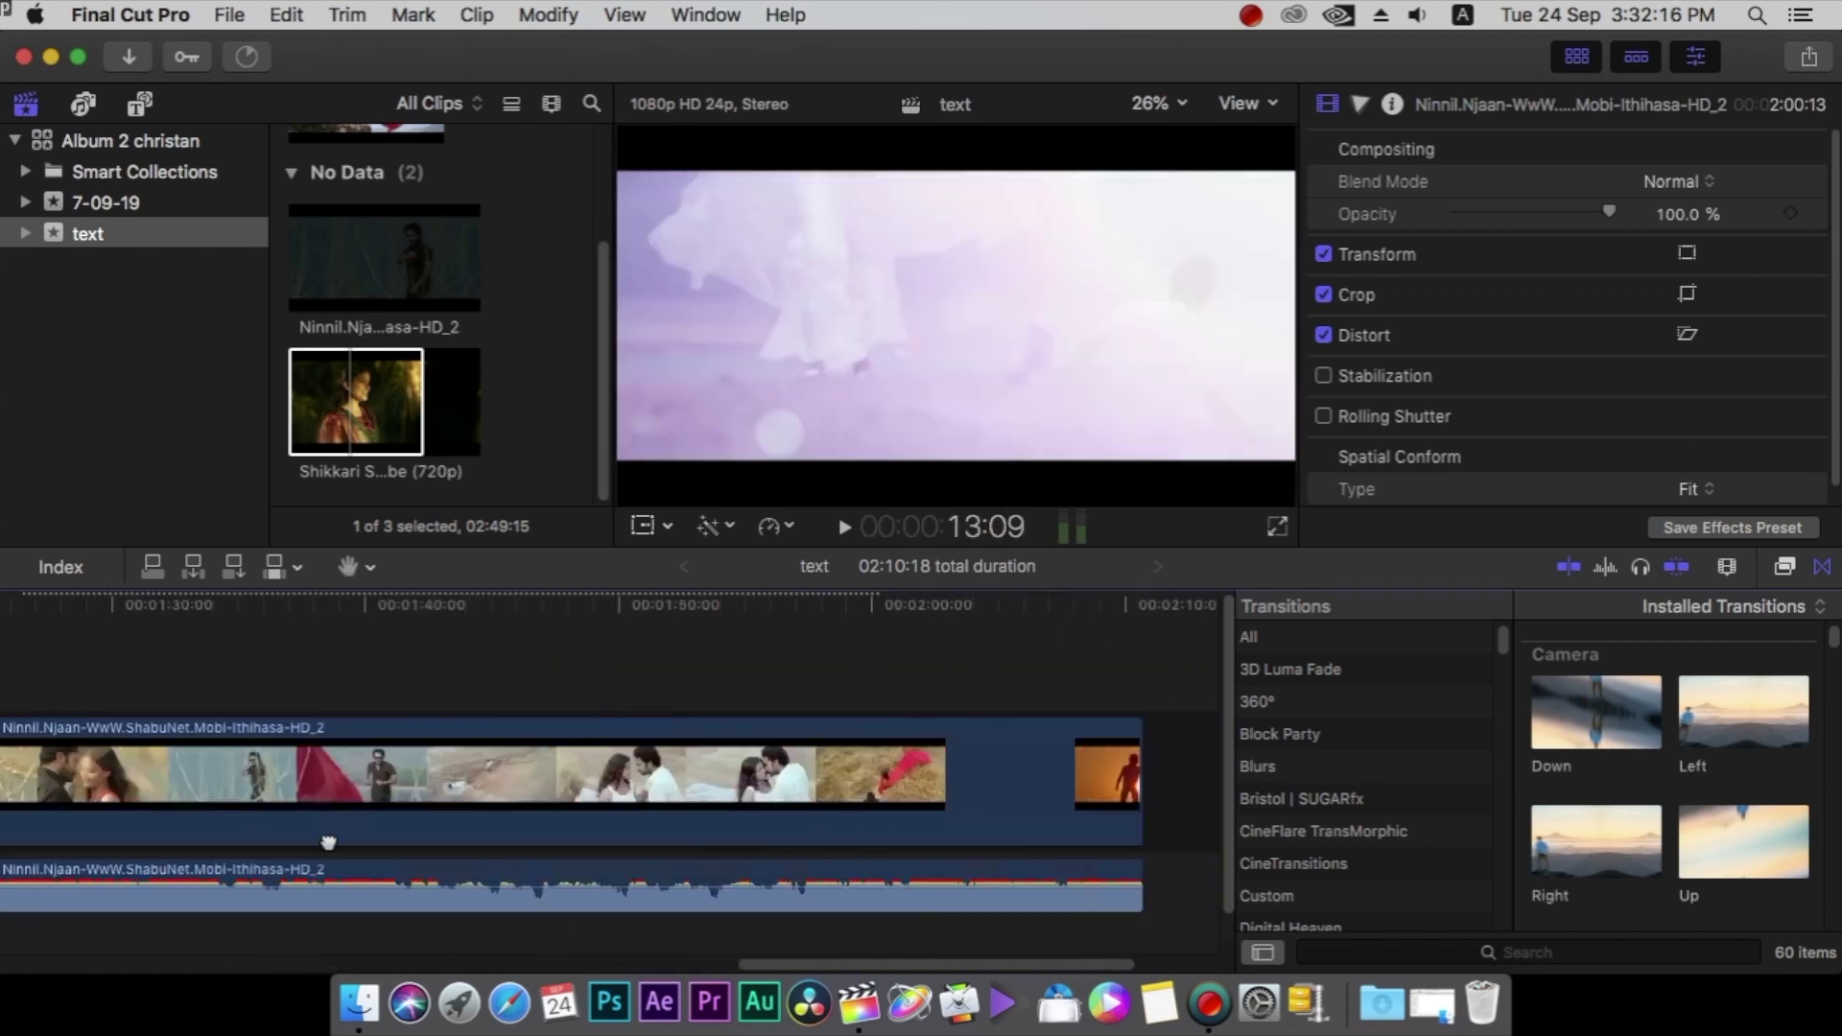
{"action": "left_click_drag", "start_coordinate": [888, 806], "coordinate": [443, 827]}
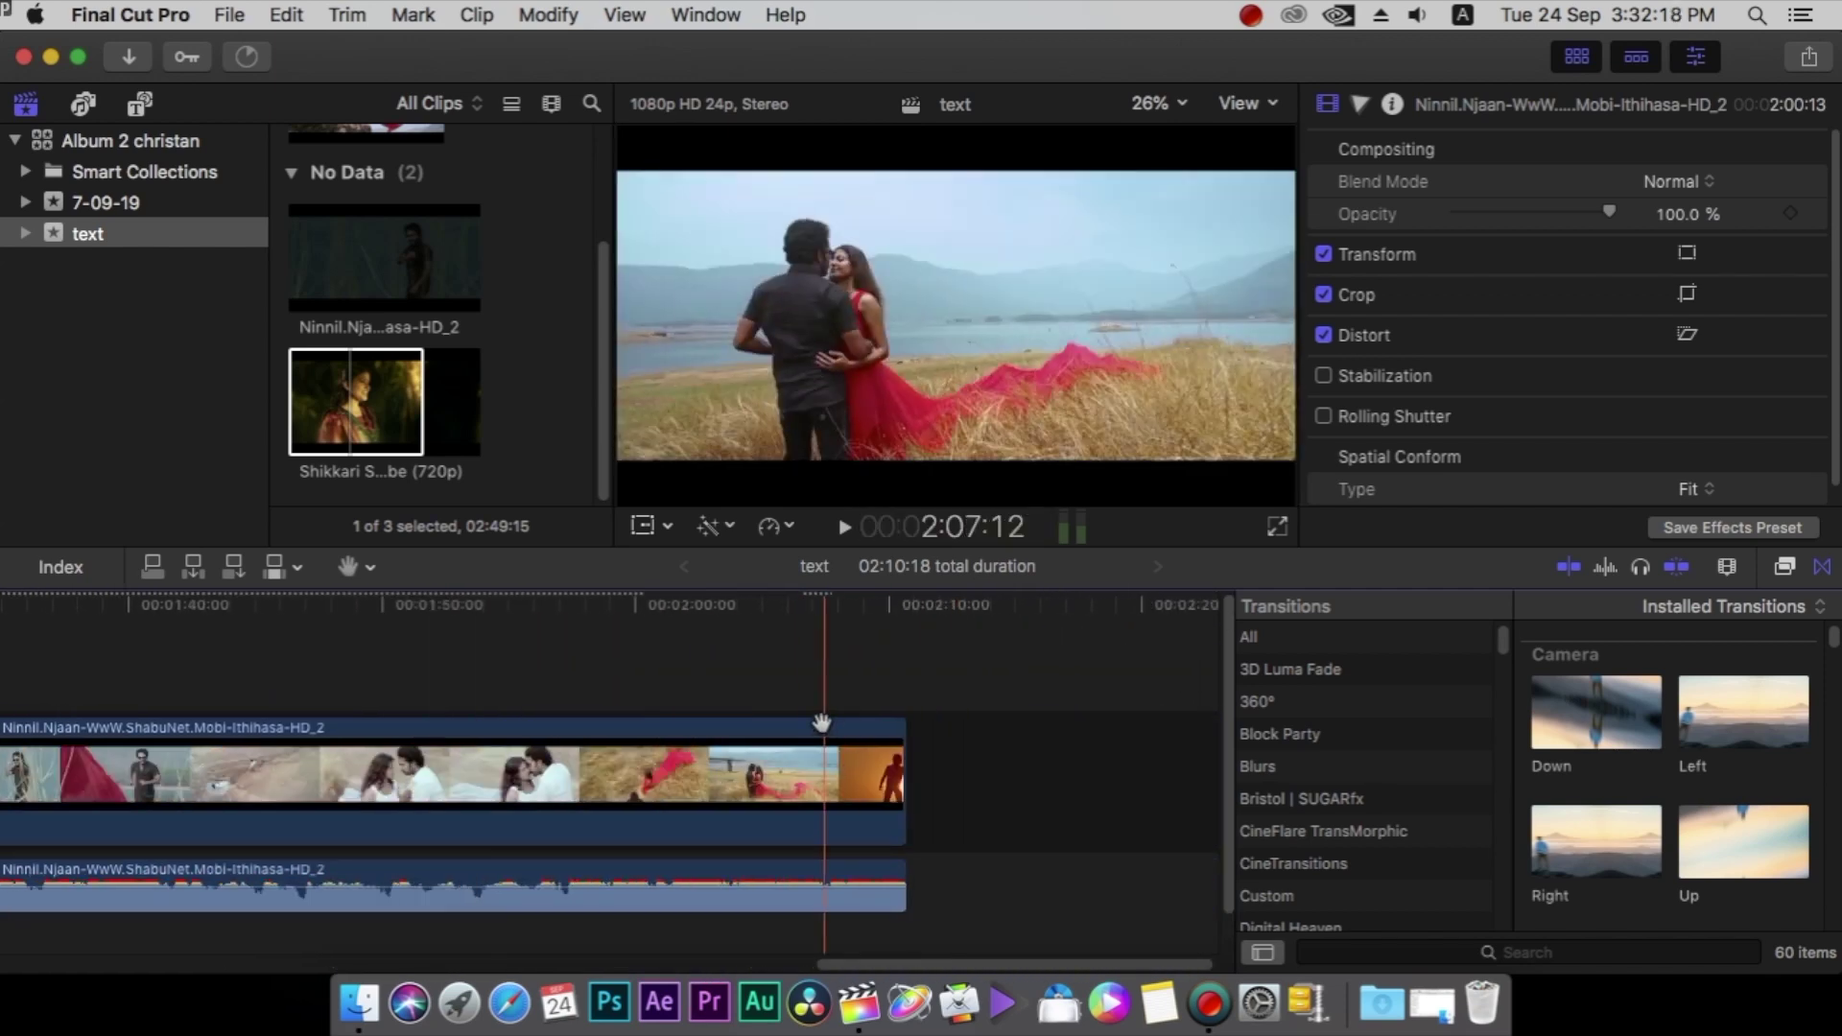
Pan the timeline back with the Hand tool to around the 1:10:00 mark and review the list of editing tools.
{"action": "left_click_drag", "start_coordinate": [613, 791], "coordinate": [690, 729]}
{"action": "left_click_drag", "start_coordinate": [534, 777], "coordinate": [659, 676]}
{"action": "left_click_drag", "start_coordinate": [449, 672], "coordinate": [1003, 653]}
{"action": "left_click_drag", "start_coordinate": [260, 711], "coordinate": [552, 694]}
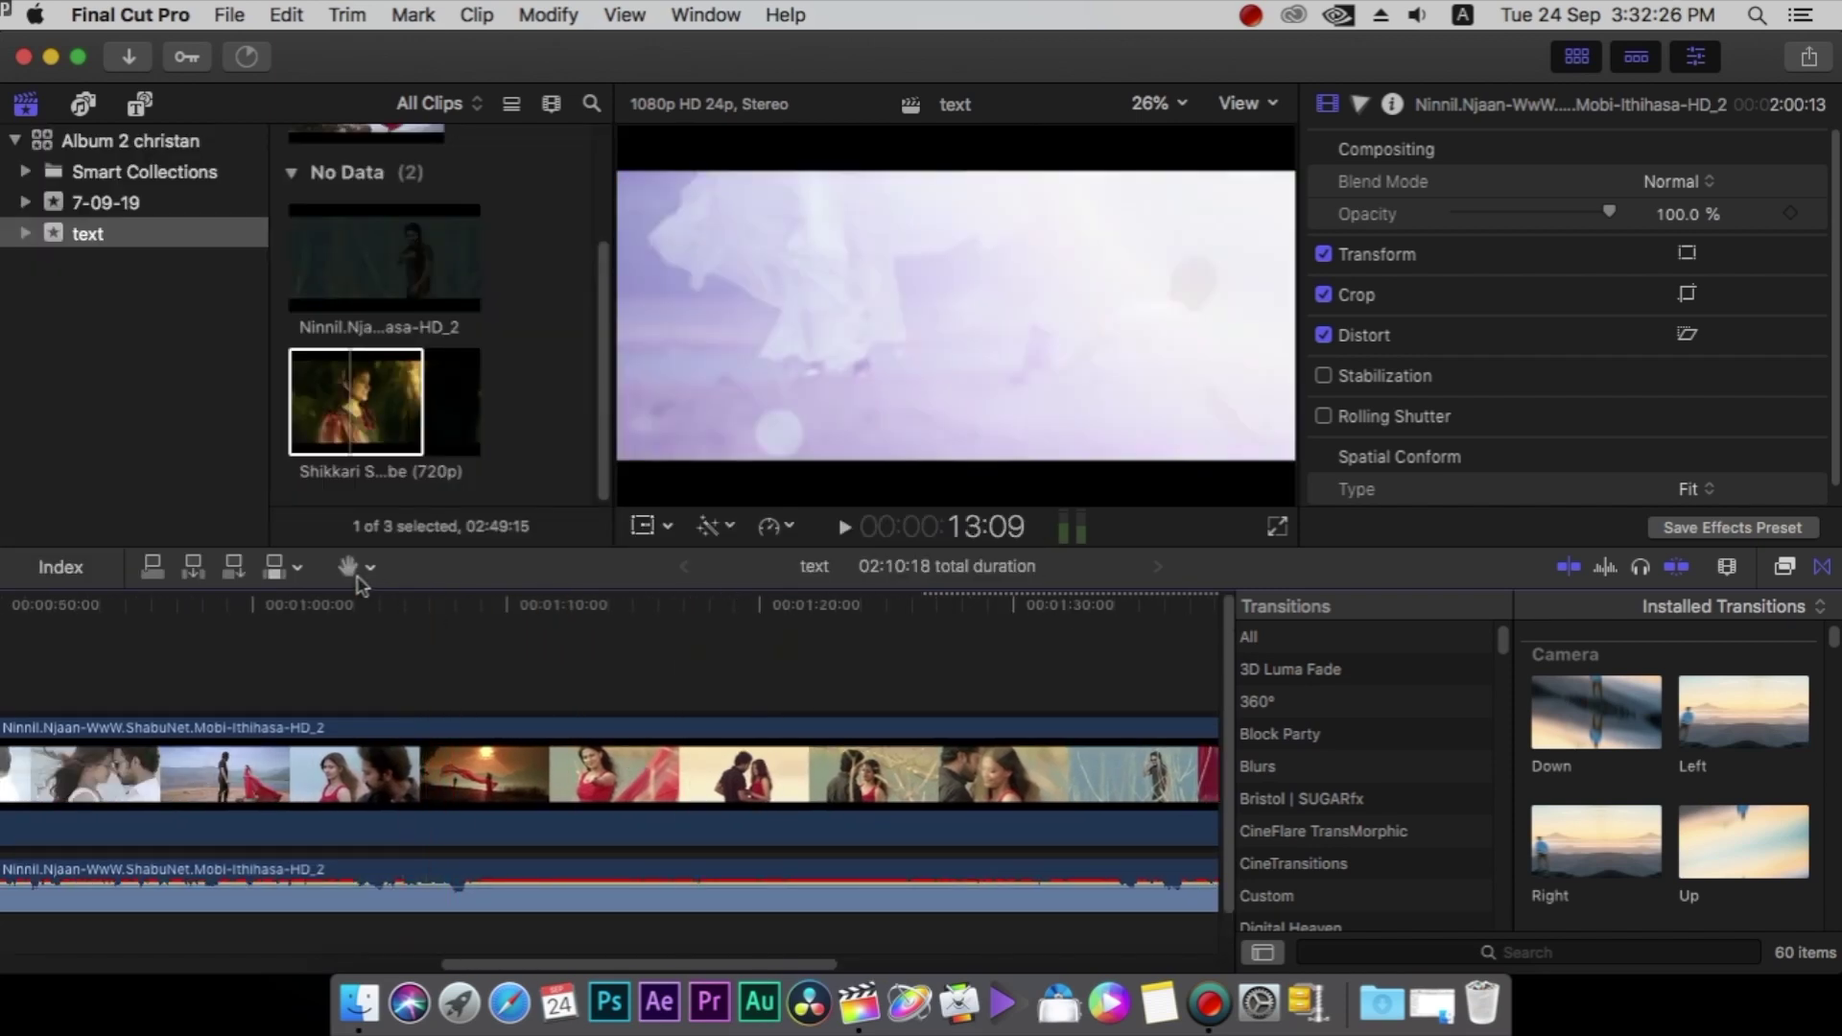
{"action": "left_click", "coordinate": [370, 572]}
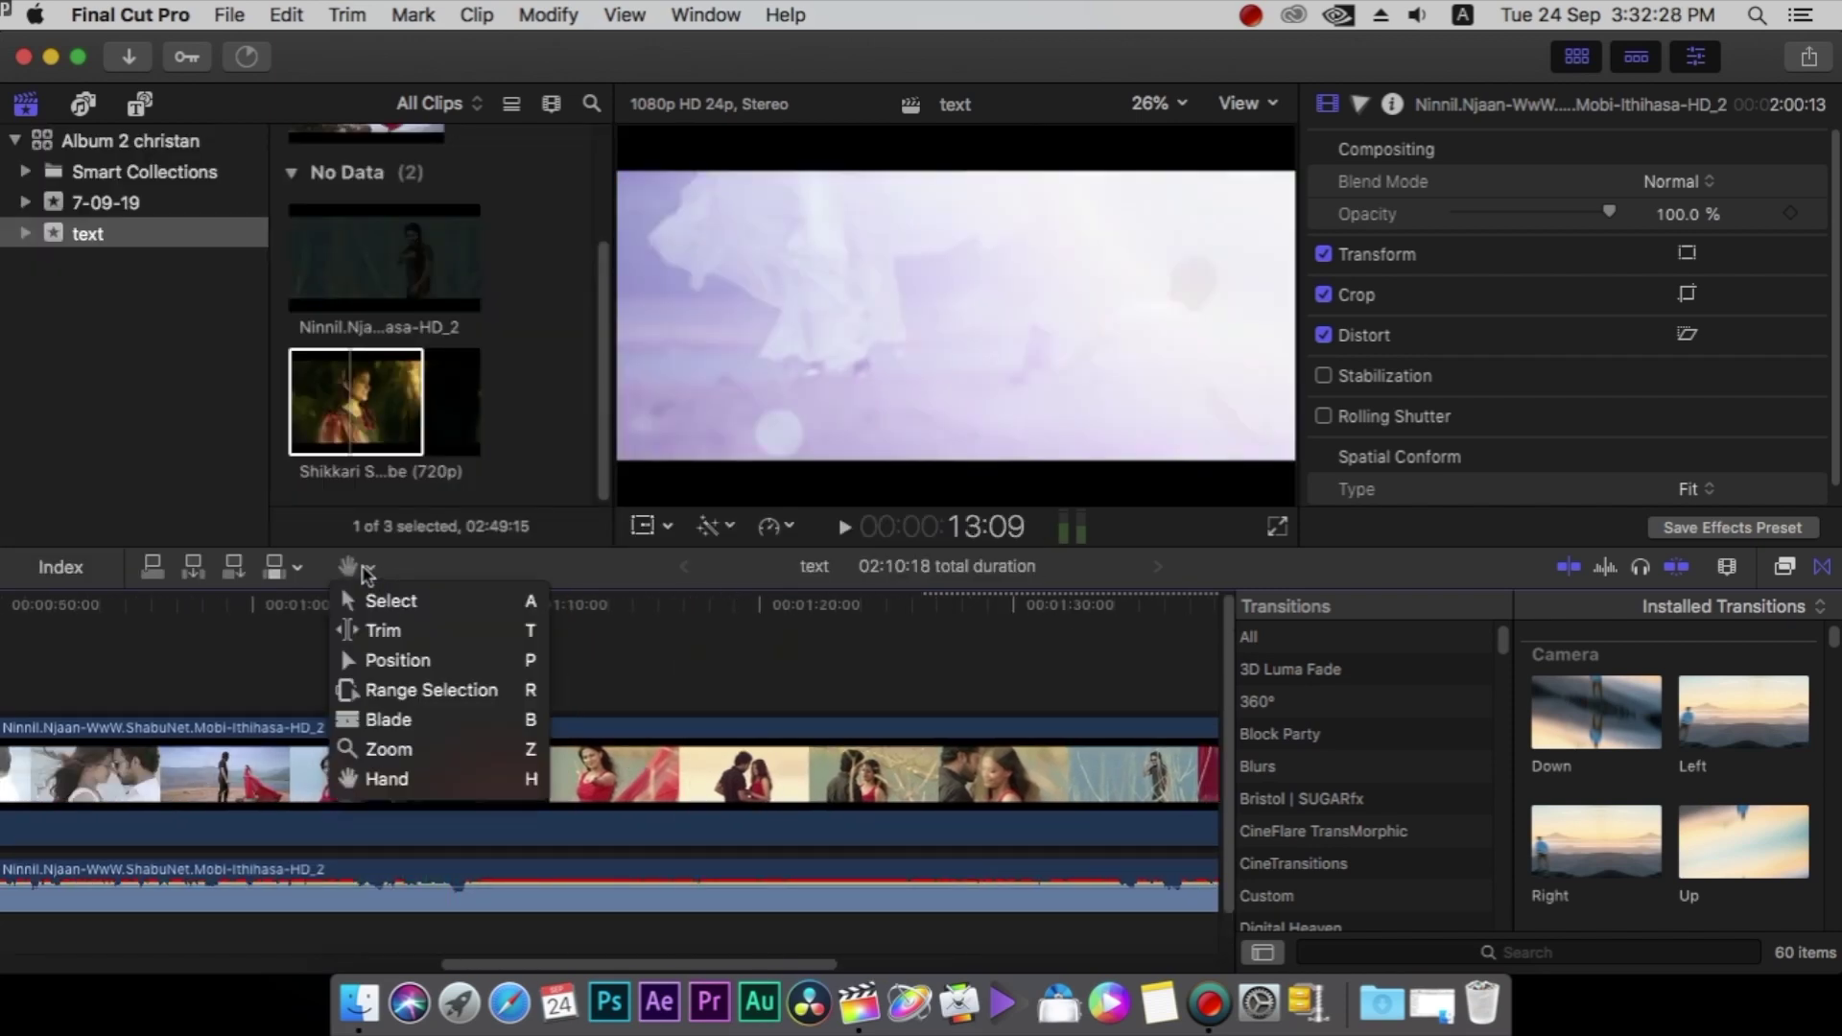
{"action": "left_click", "coordinate": [774, 710]}
Pan back to the beginning of the timeline with the Hand tool and move the playhead to 00:00:00:00.
{"action": "left_click_drag", "start_coordinate": [230, 691], "coordinate": [847, 785]}
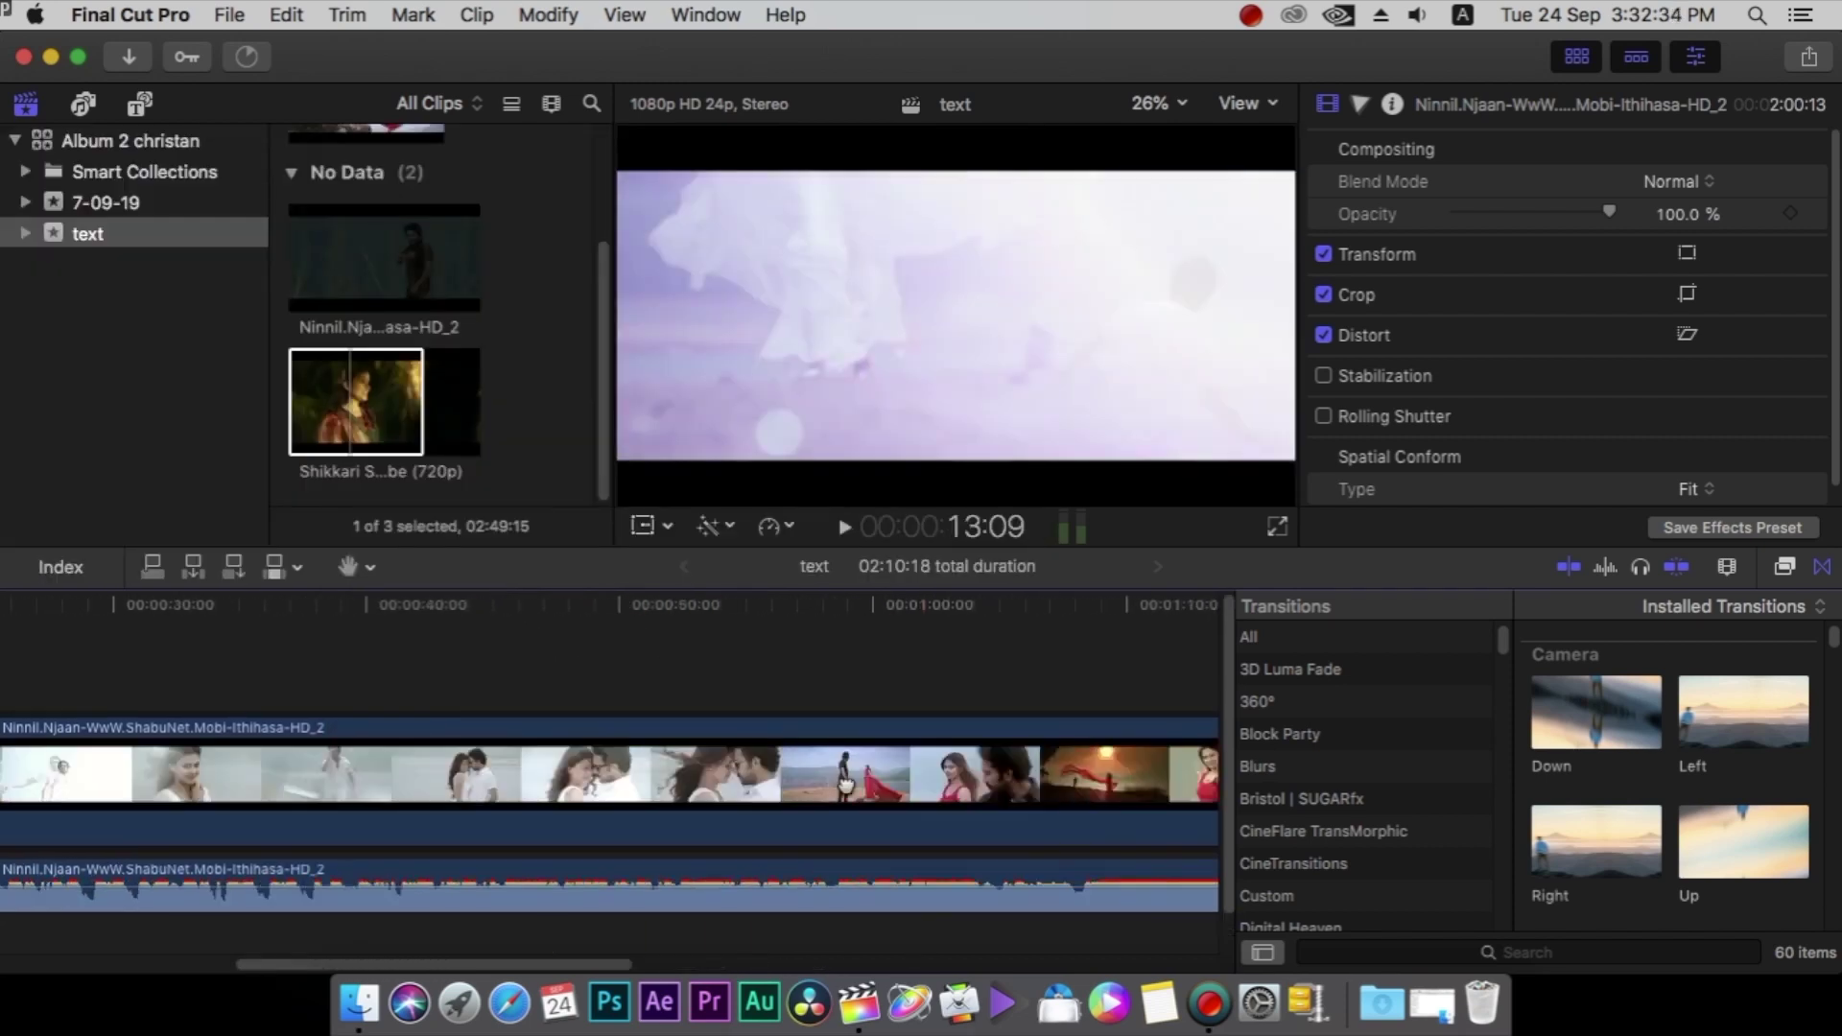
{"action": "scroll", "coordinate": [844, 782], "scroll_direction": "left", "scroll_amount": 9}
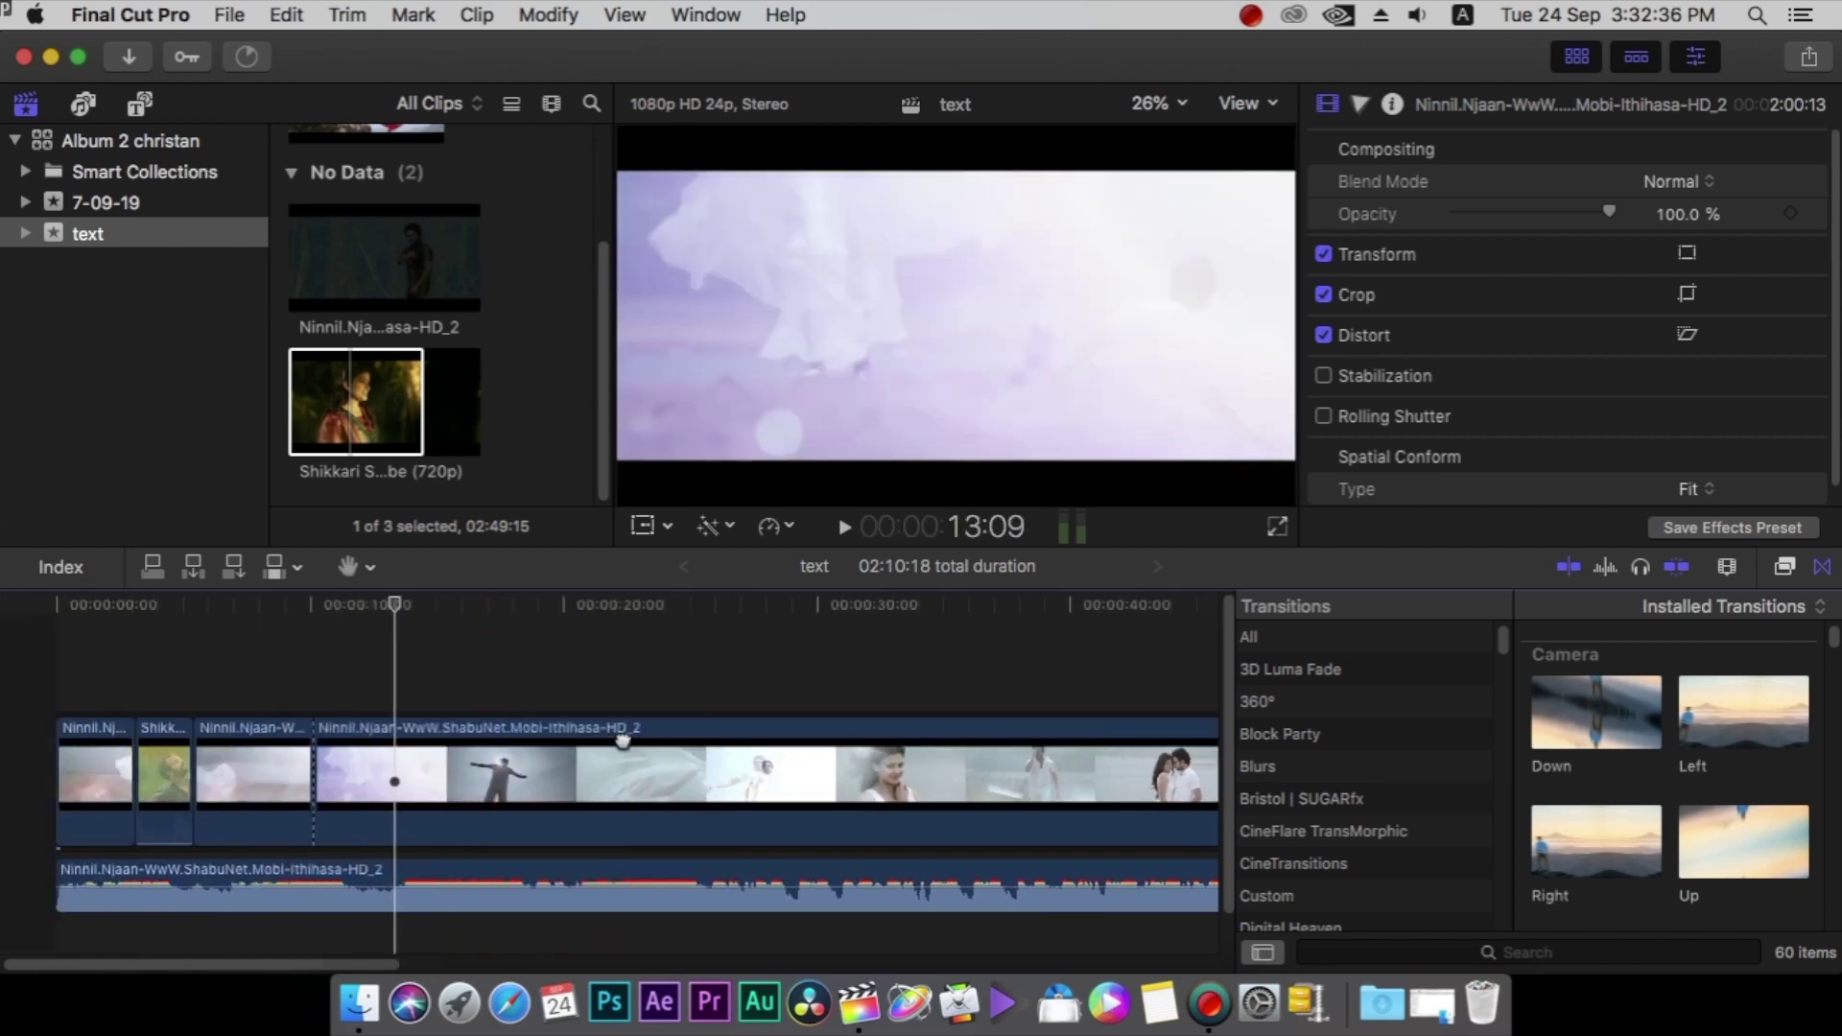
{"action": "left_click_drag", "start_coordinate": [403, 611], "coordinate": [64, 664]}
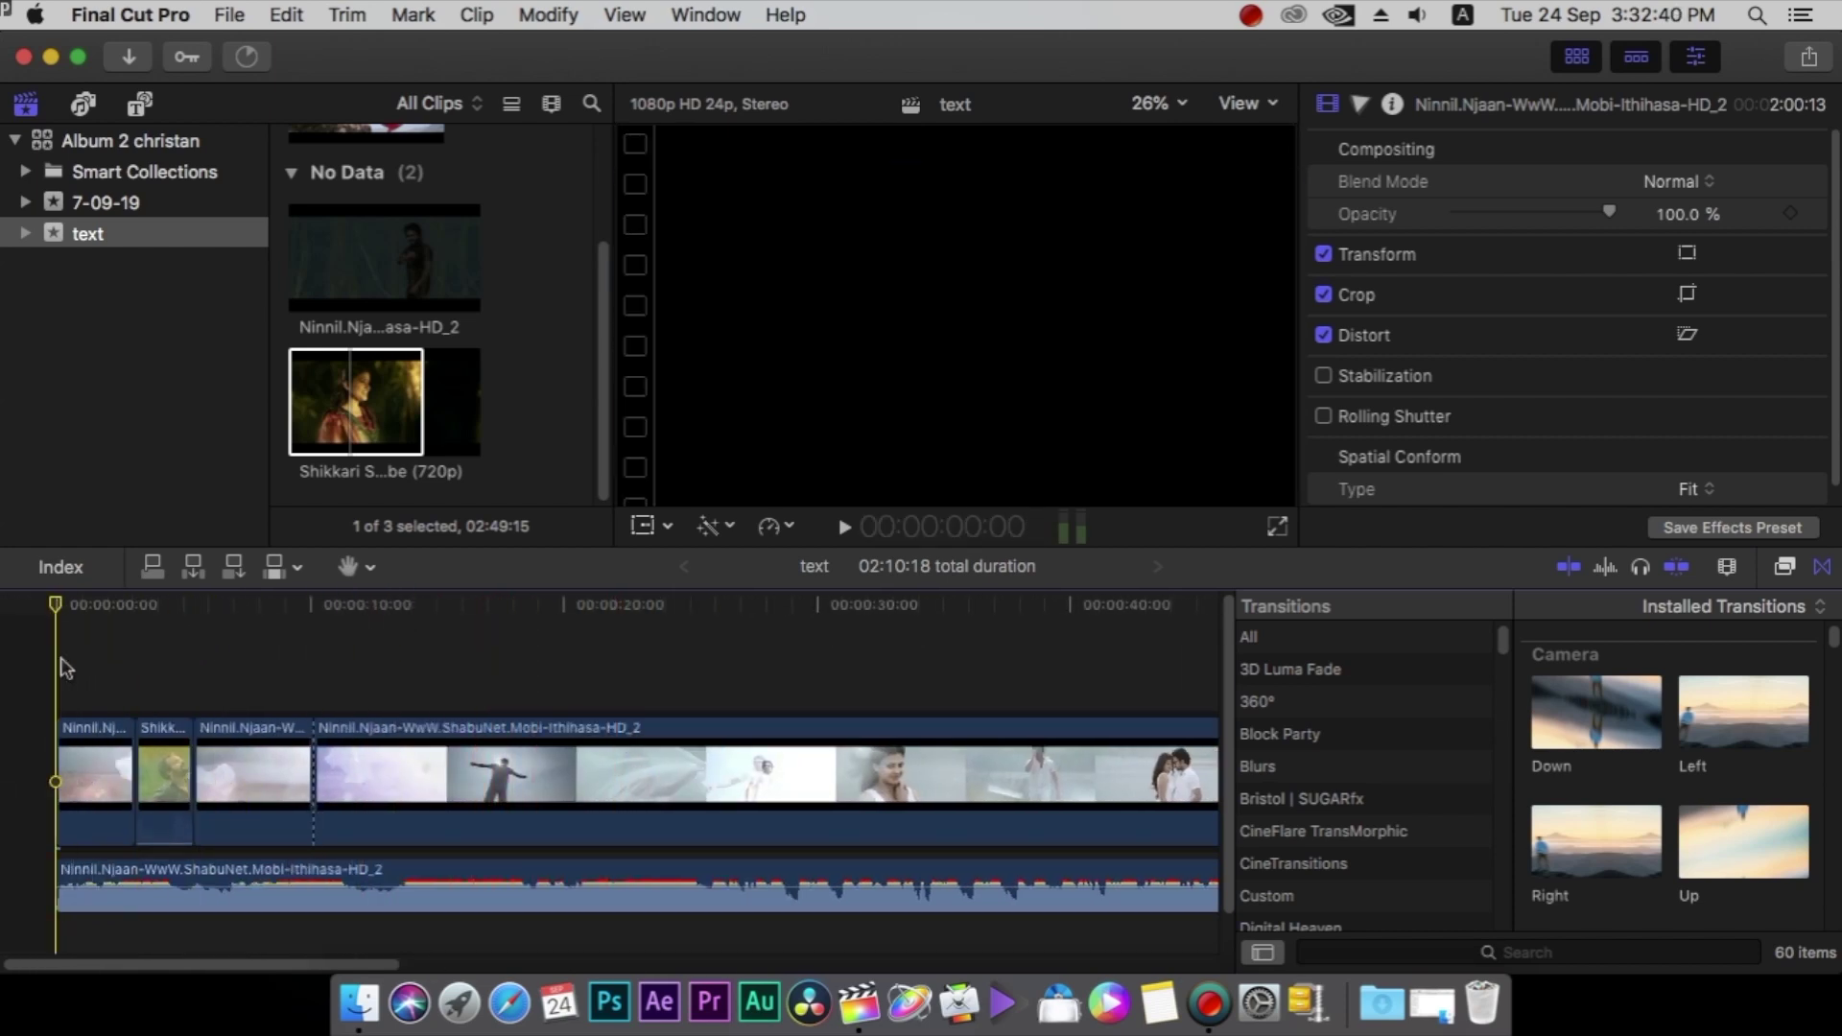